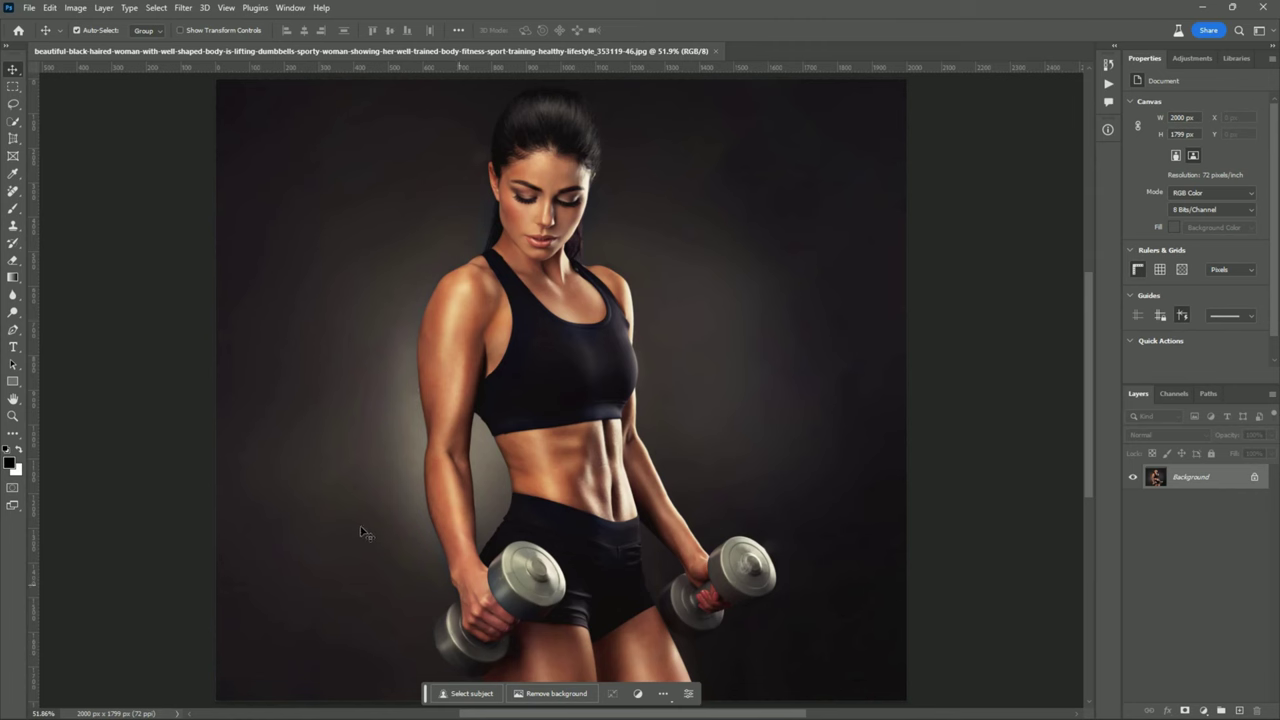
Select the woman automatically using Quick Selection's Select Subject
{"action": "left_click", "coordinate": [14, 122]}
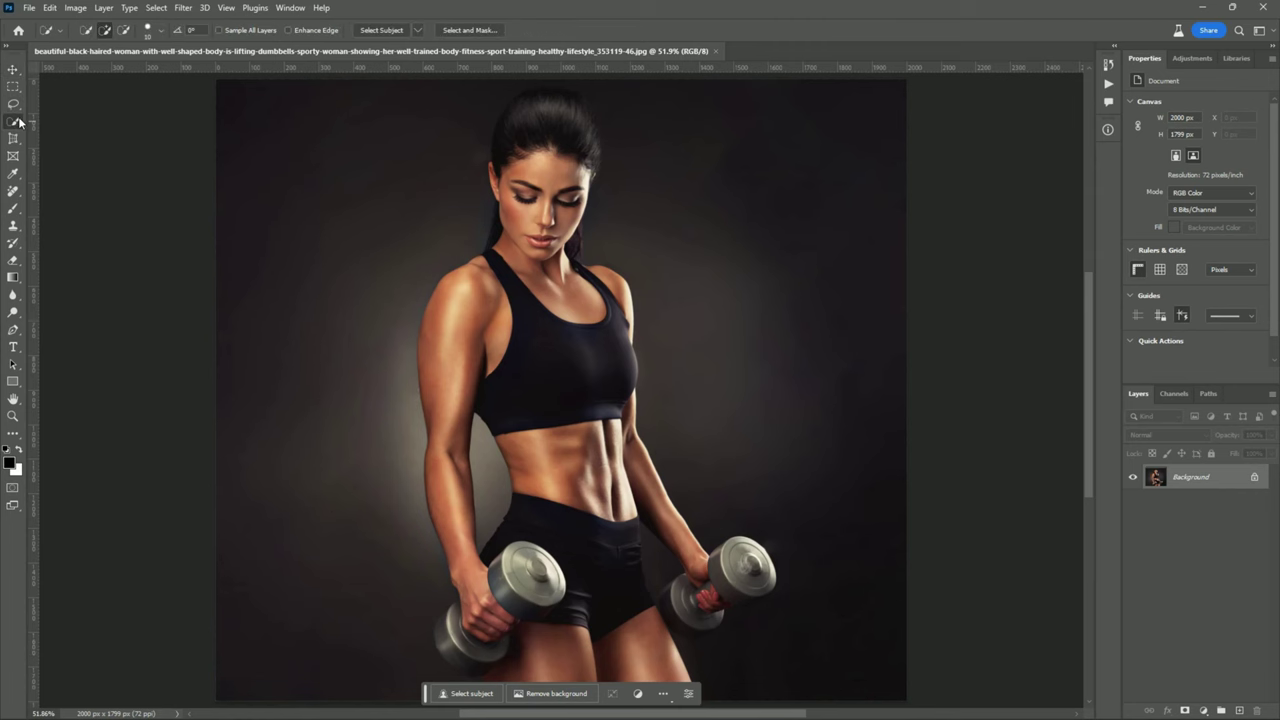
{"action": "left_click", "coordinate": [418, 31]}
{"action": "left_click", "coordinate": [450, 60]}
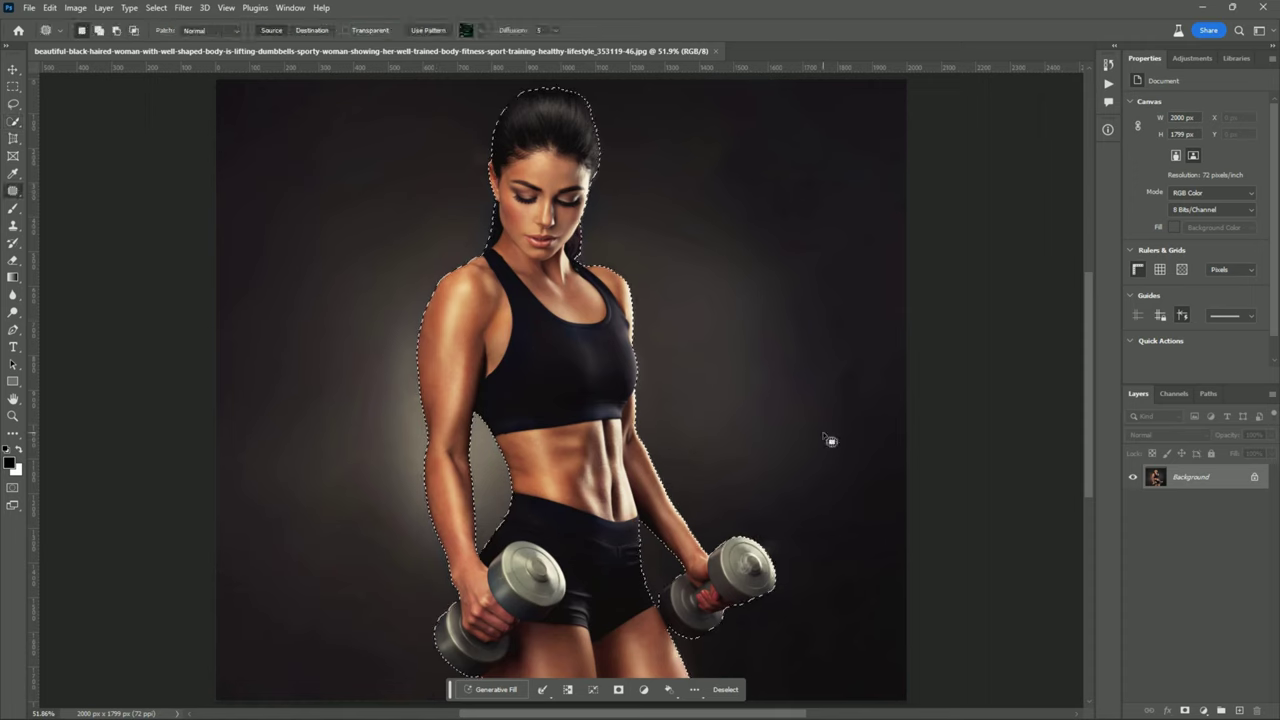
{"action": "key", "text": "v"}
Set the foreground colour to #ff0000 and add an empty new layer
{"action": "left_click", "coordinate": [9, 462]}
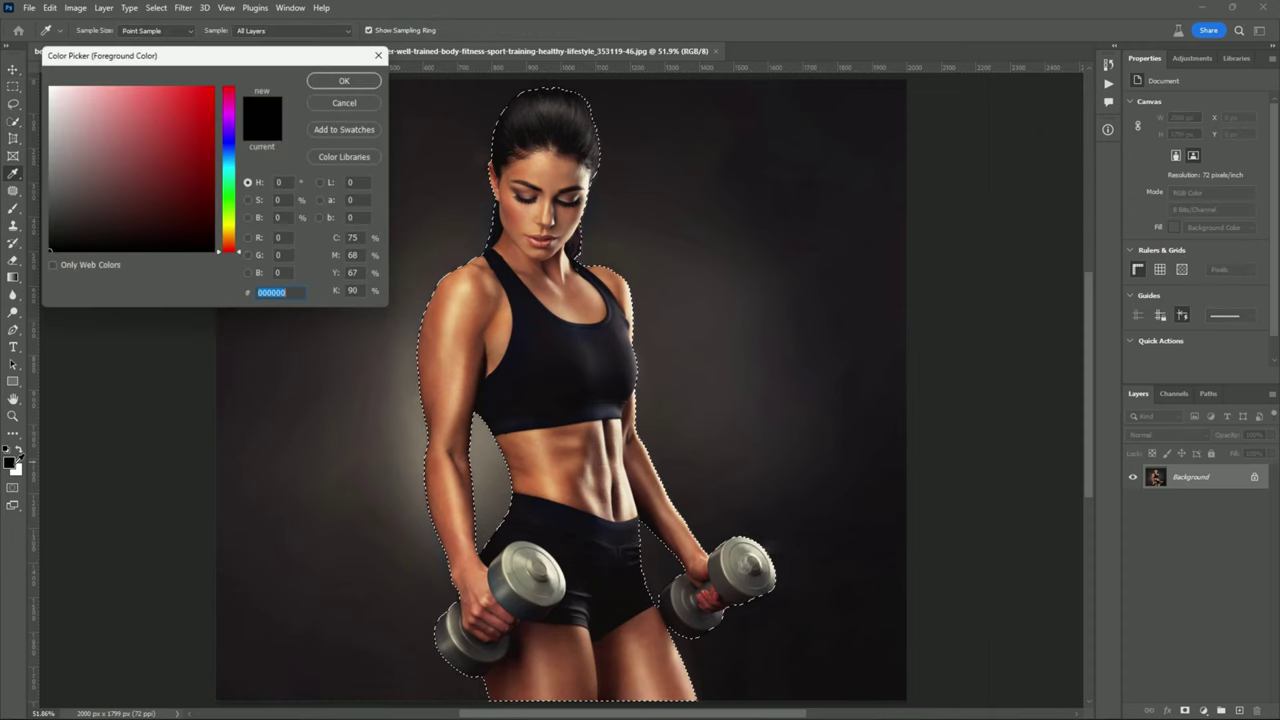
{"action": "type", "text": "ff0000"}
{"action": "left_click", "coordinate": [341, 80]}
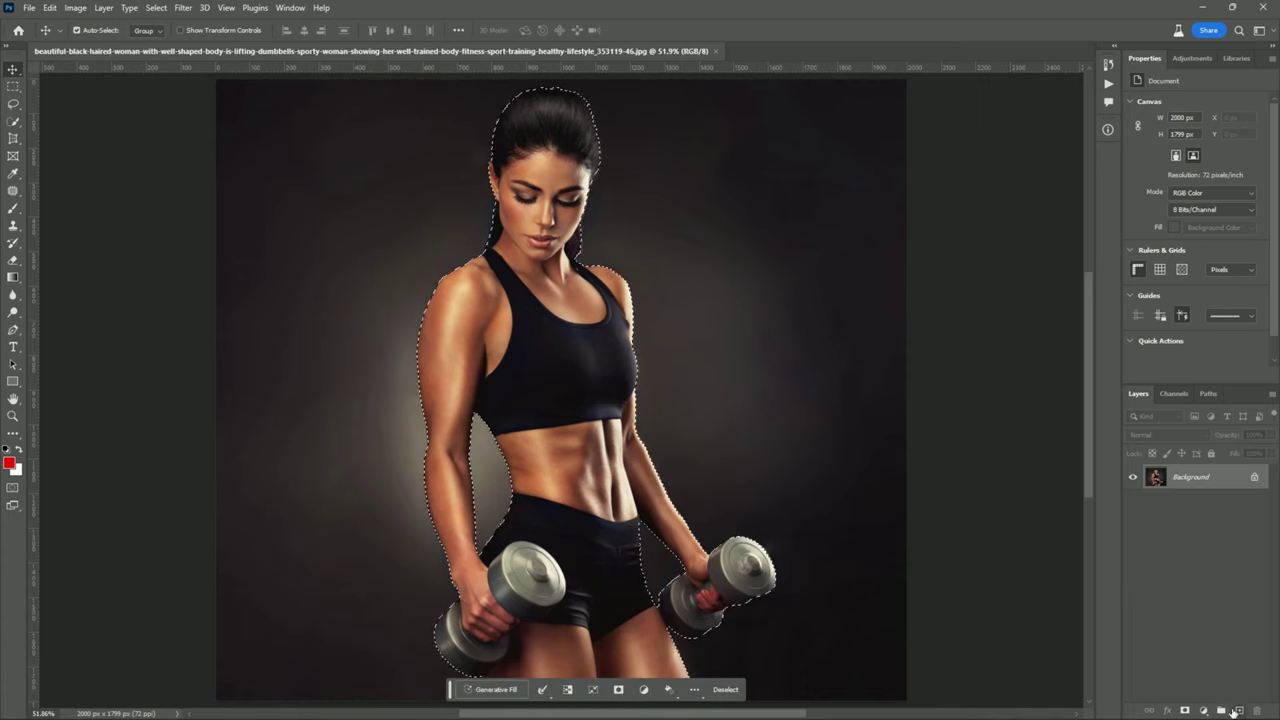
{"action": "key", "text": "ctrl+j"}
Rename Layer 1 to 'brush'
{"action": "double_click", "coordinate": [1183, 477]}
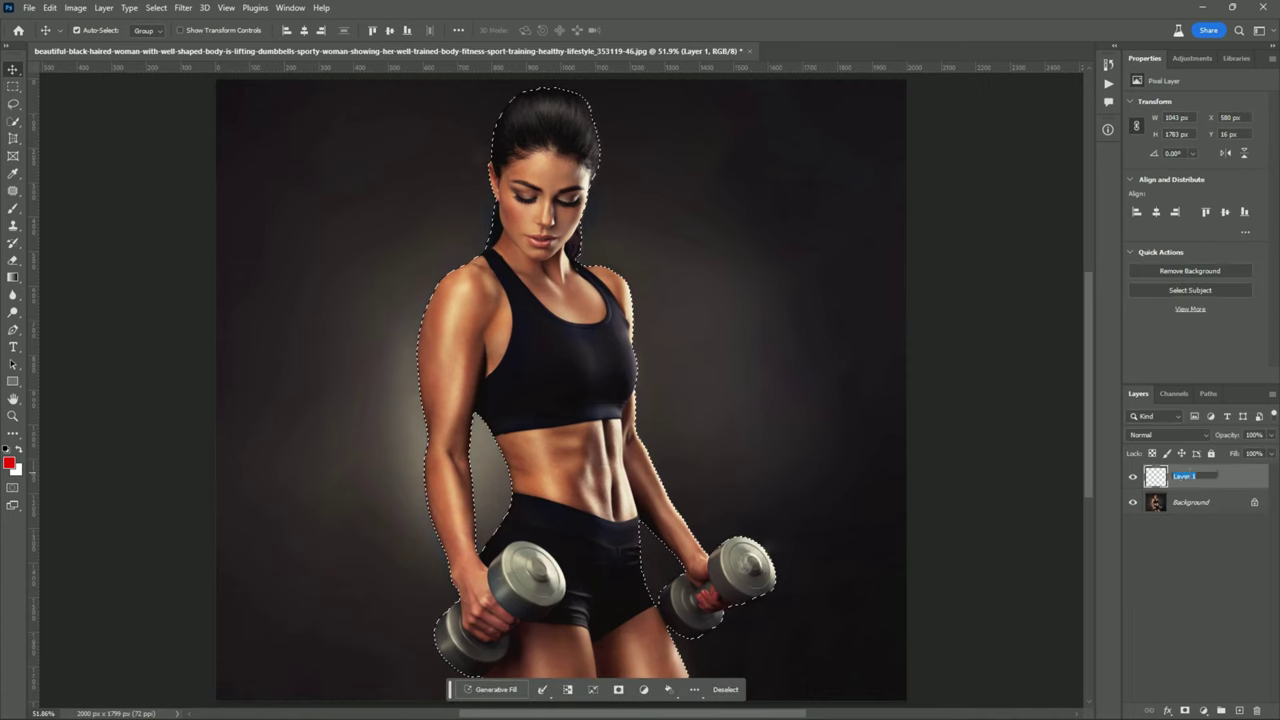
{"action": "type", "text": "brush"}
{"action": "key", "text": "Return"}
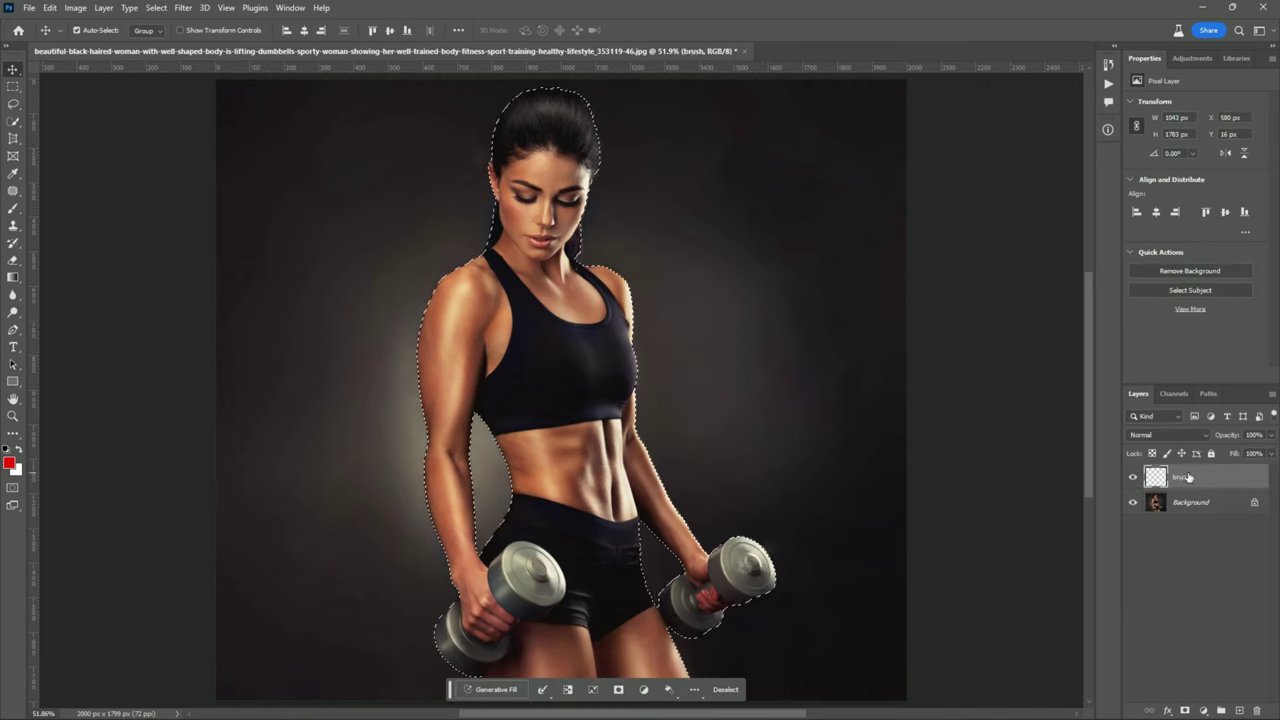
Paint the woman's whole selected silhouette solid red with a soft round brush
{"action": "key", "text": "b"}
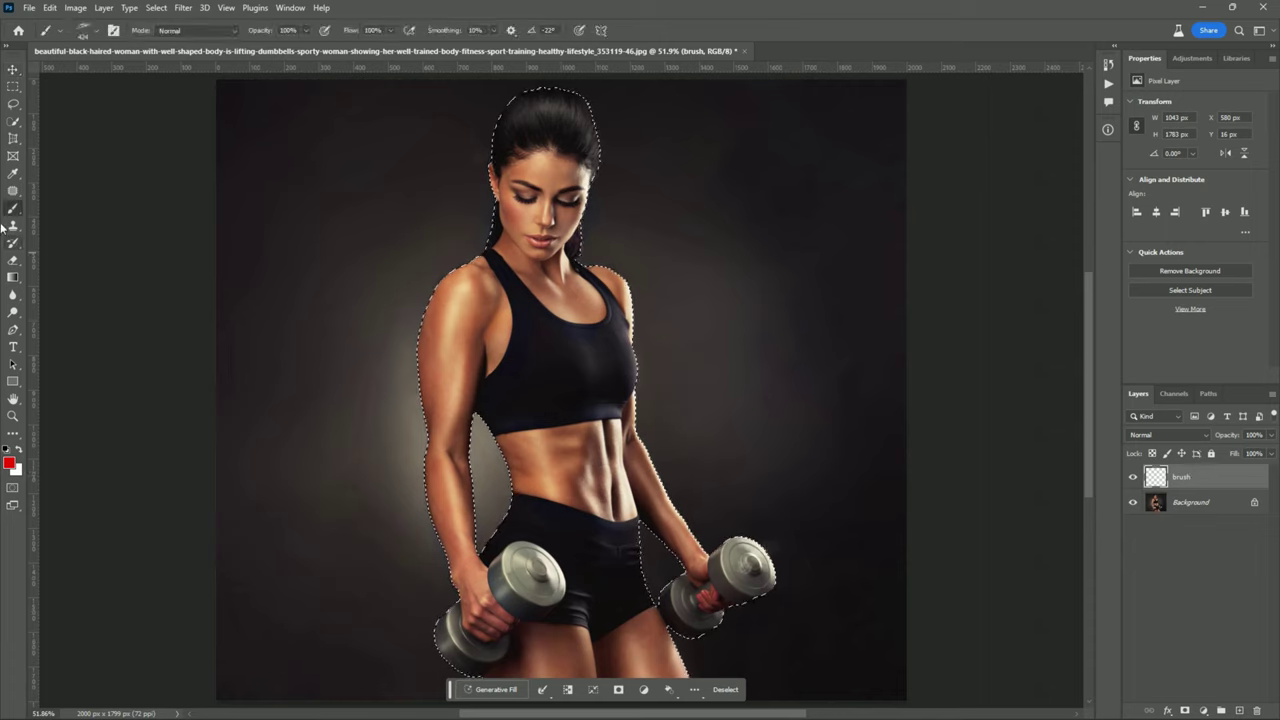
{"action": "right_click", "coordinate": [460, 383]}
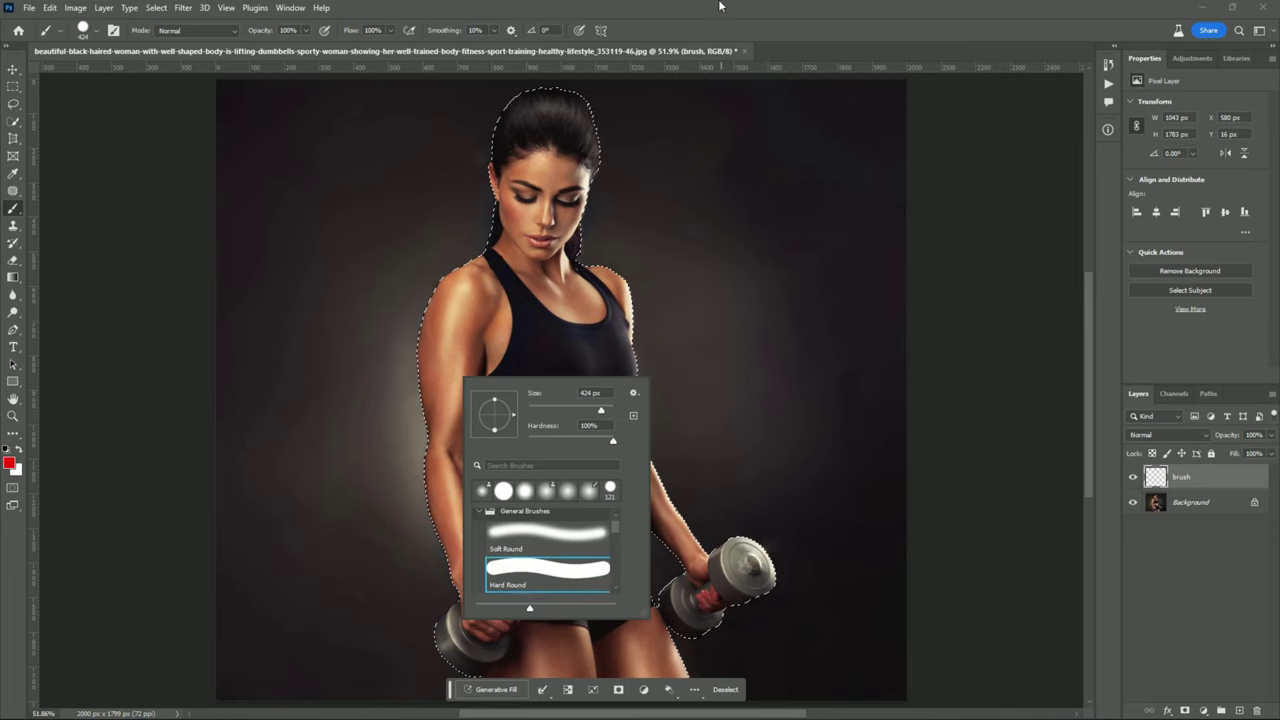
{"action": "double_click", "coordinate": [528, 557]}
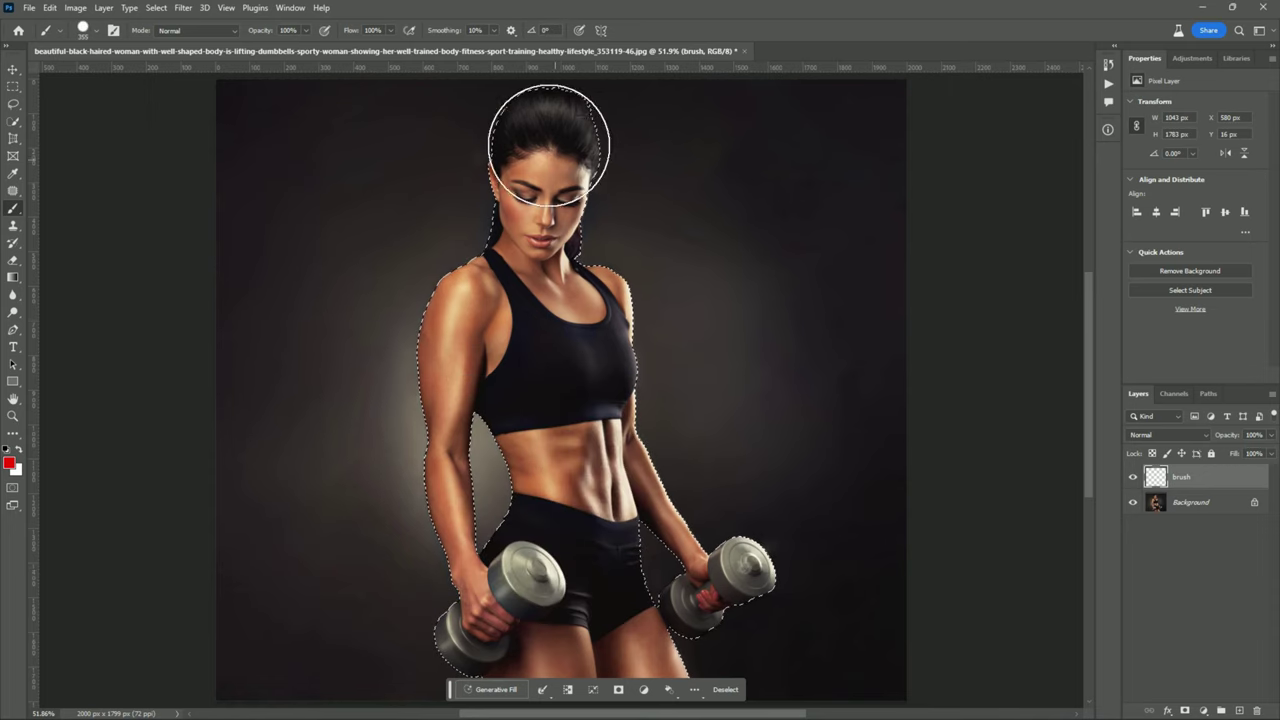
{"action": "mouse_move", "coordinate": [543, 129]}
{"action": "left_mouse_down"}
{"action": "mouse_move", "coordinate": [608, 120]}
{"action": "mouse_move", "coordinate": [470, 233]}
{"action": "mouse_move", "coordinate": [594, 277]}
{"action": "mouse_move", "coordinate": [640, 343]}
{"action": "mouse_move", "coordinate": [383, 465]}
{"action": "mouse_move", "coordinate": [674, 494]}
{"action": "mouse_move", "coordinate": [751, 534]}
{"action": "mouse_move", "coordinate": [460, 606]}
{"action": "mouse_move", "coordinate": [713, 623]}
{"action": "left_mouse_up"}
{"action": "scroll", "coordinate": [690, 580], "scroll_direction": "down", "scroll_amount": 1}
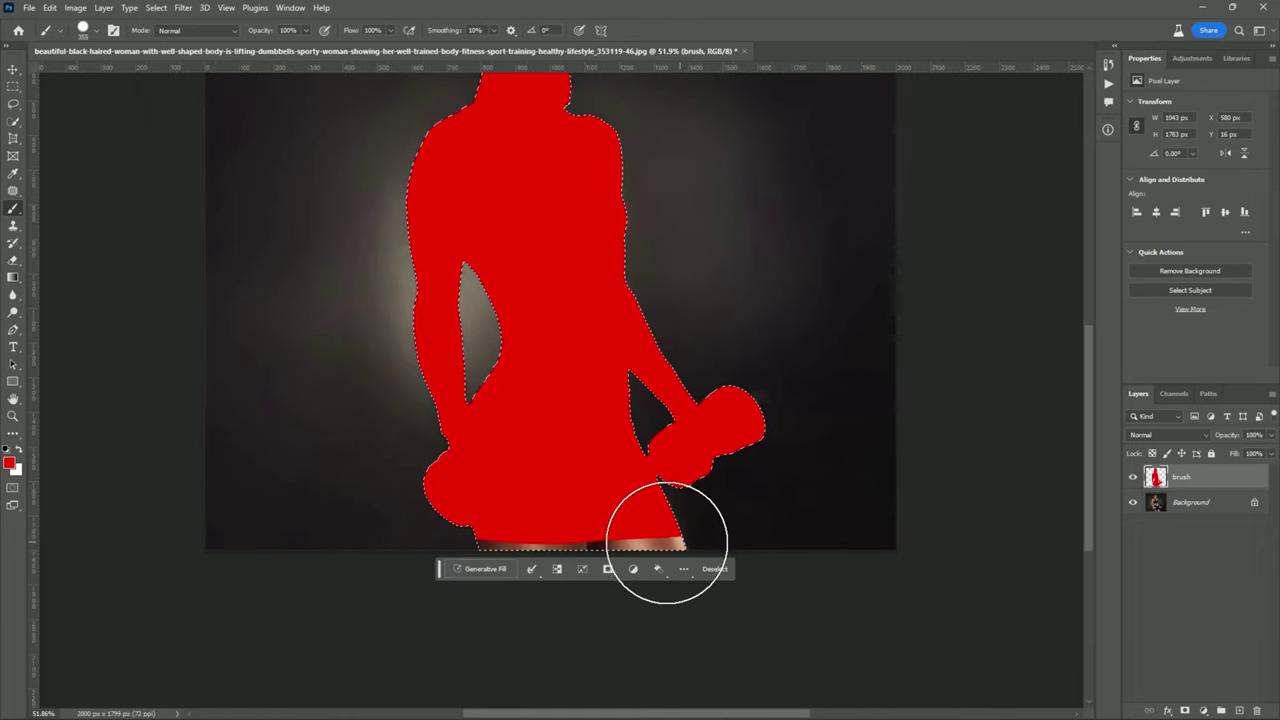
{"action": "scroll", "coordinate": [594, 471], "scroll_direction": "down", "scroll_amount": 2}
{"action": "left_click_drag", "start_coordinate": [600, 247], "coordinate": [603, 323]}
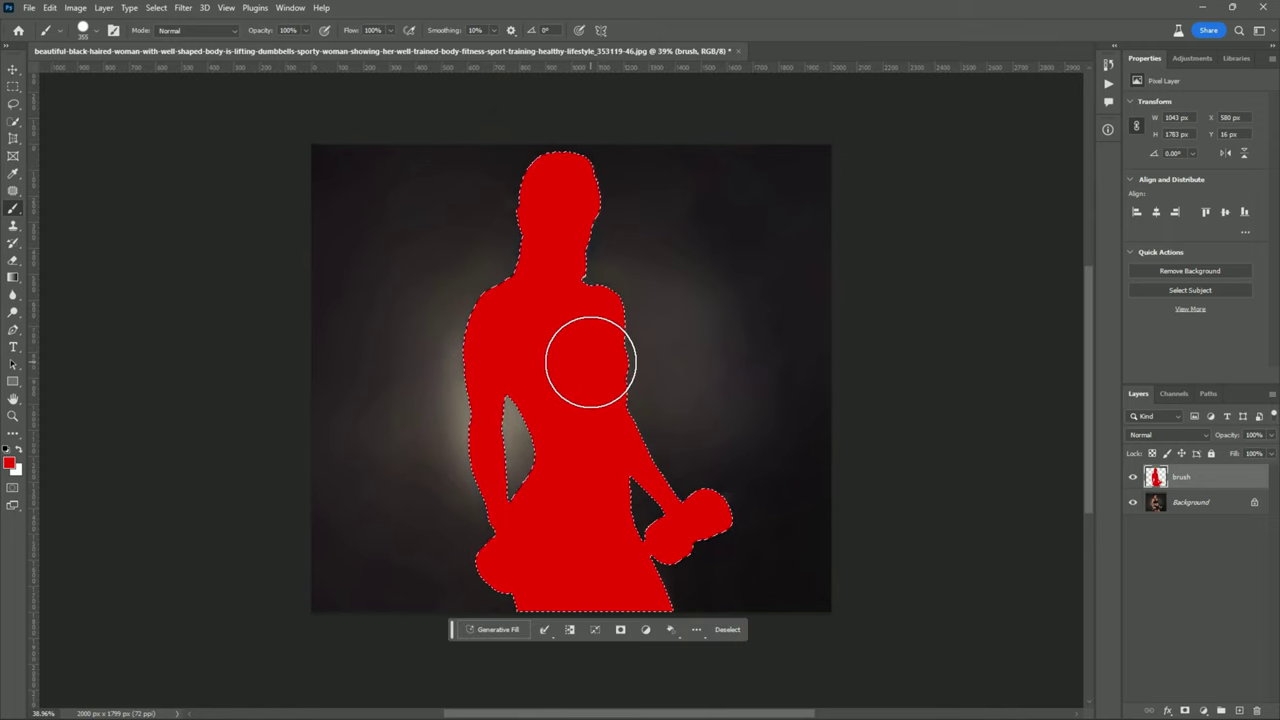
{"action": "key", "text": "v"}
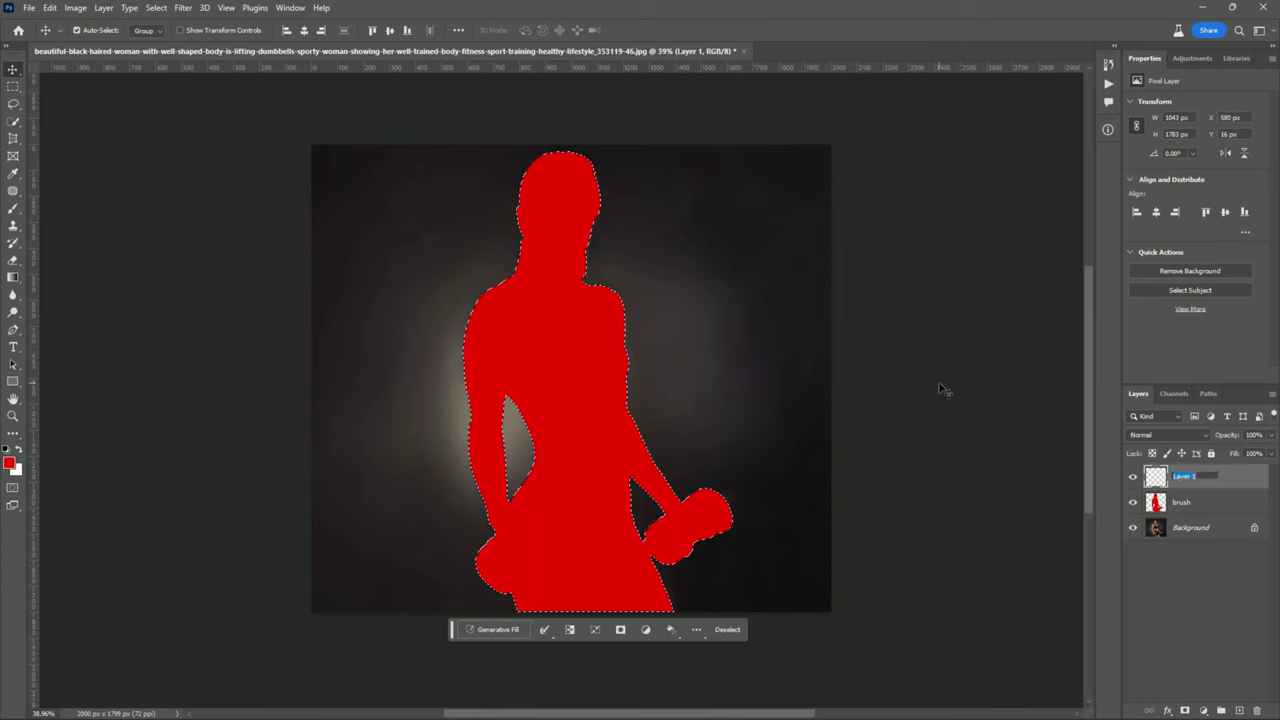
Name the new layer 'skin' and hide the red brush layer
{"action": "type", "text": "skin"}
{"action": "key", "text": "Return"}
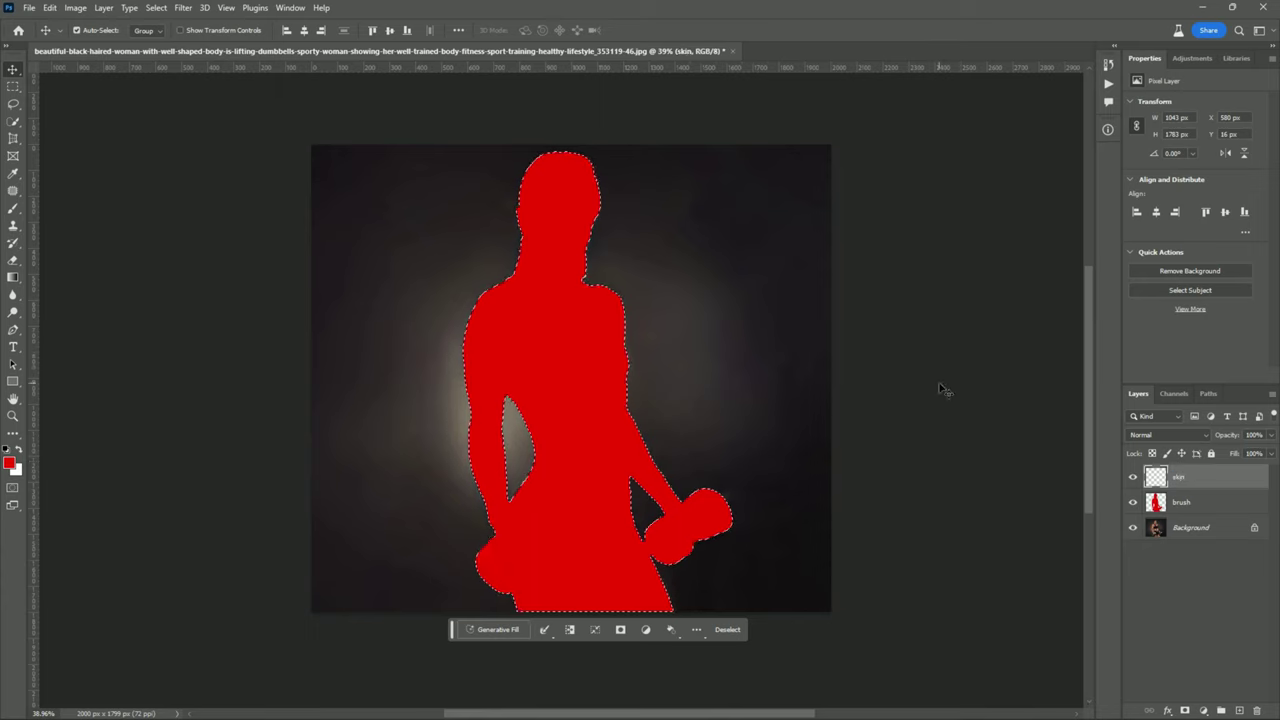
{"action": "left_click", "coordinate": [1133, 505]}
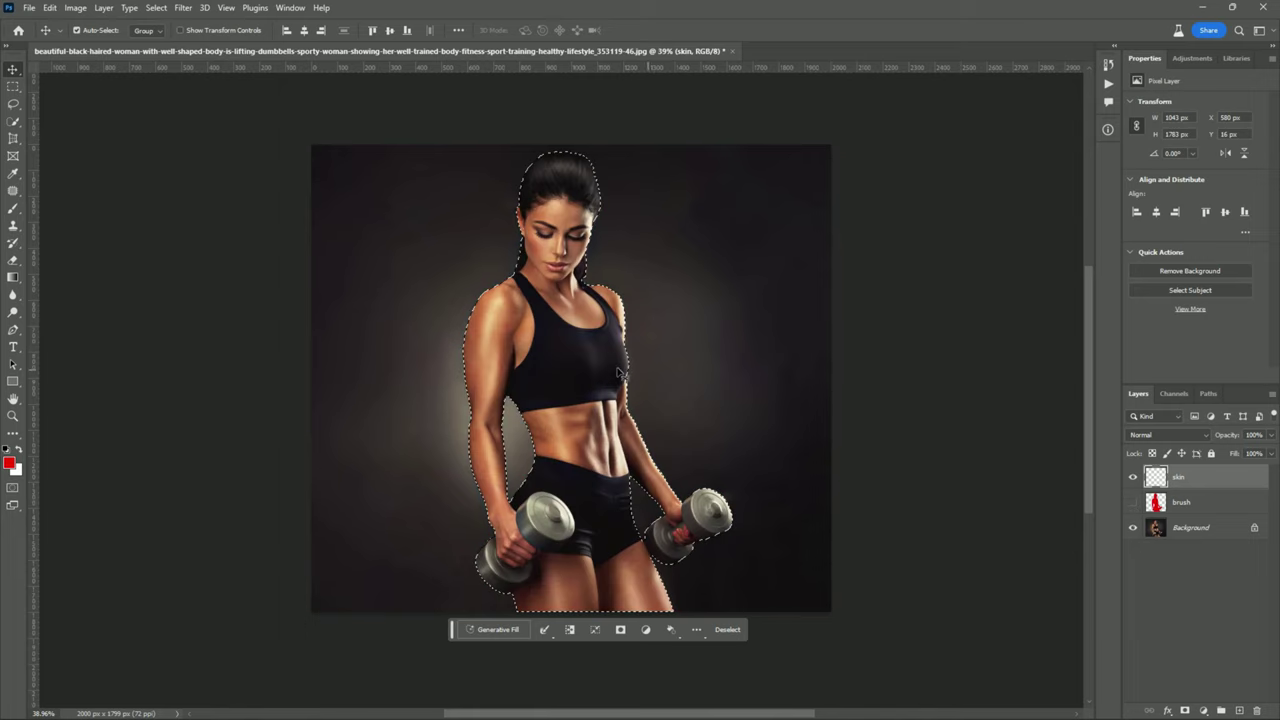
Change the foreground colour to blue
{"action": "scroll", "coordinate": [558, 283], "scroll_direction": "up", "scroll_amount": 1}
{"action": "scroll", "coordinate": [558, 283], "scroll_direction": "up", "scroll_amount": 2}
{"action": "scroll", "coordinate": [558, 283], "scroll_direction": "up", "scroll_amount": 2}
{"action": "left_click_drag", "start_coordinate": [558, 283], "coordinate": [533, 336]}
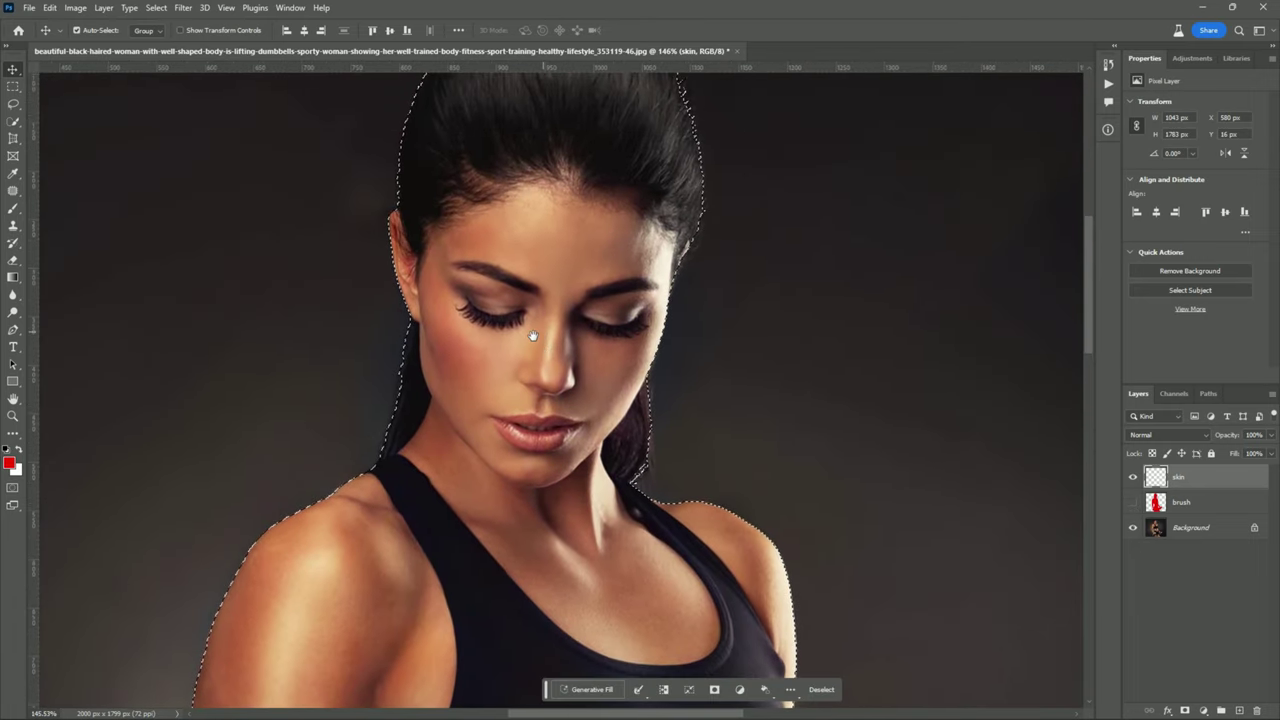
{"action": "left_click", "coordinate": [9, 464]}
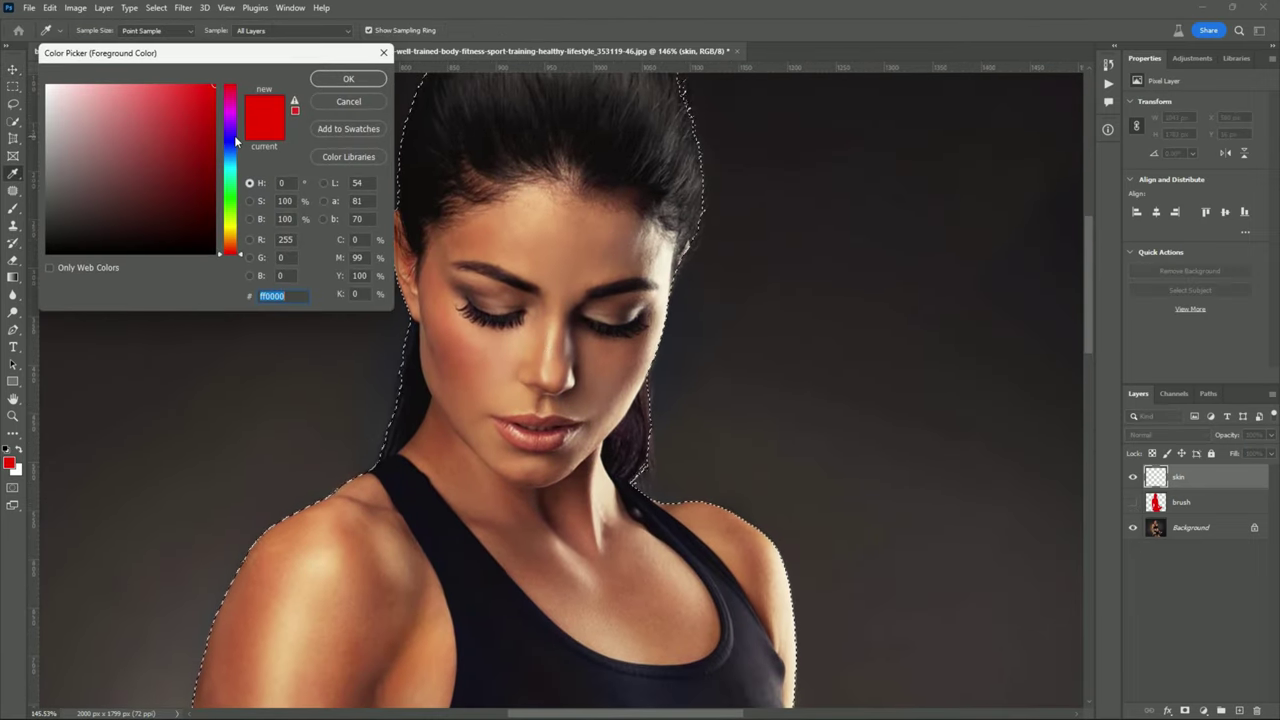
{"action": "left_click", "coordinate": [229, 145]}
{"action": "left_click", "coordinate": [348, 78]}
Paint blue over the forehead and neck with a smaller brush, undoing a stray shoulder stroke
{"action": "key", "text": "v"}
{"action": "scroll", "coordinate": [520, 255], "scroll_direction": "up", "scroll_amount": 3}
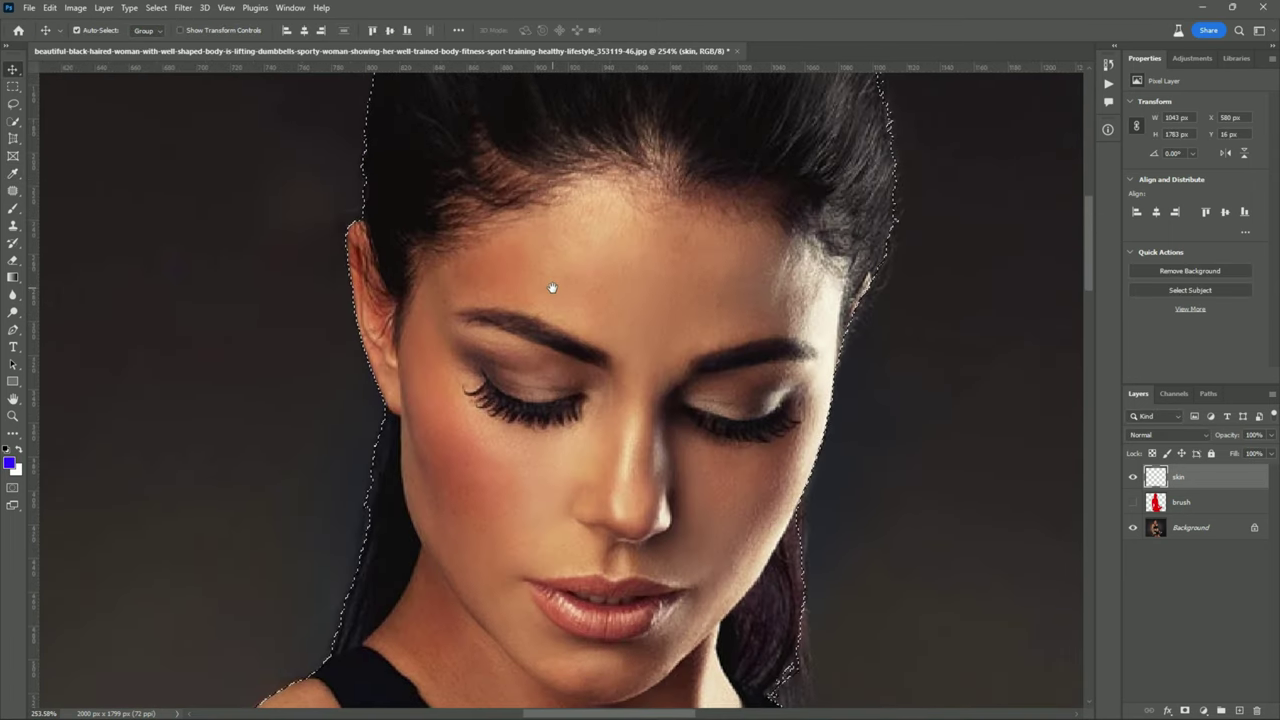
{"action": "key", "text": "b"}
{"action": "mouse_move", "coordinate": [686, 343]}
{"action": "left_mouse_down"}
{"action": "mouse_move", "coordinate": [488, 345]}
{"action": "mouse_move", "coordinate": [313, 221]}
{"action": "mouse_move", "coordinate": [408, 414]}
{"action": "mouse_move", "coordinate": [800, 452]}
{"action": "mouse_move", "coordinate": [705, 286]}
{"action": "left_mouse_up"}
{"action": "scroll", "coordinate": [434, 314], "scroll_direction": "up", "scroll_amount": 2}
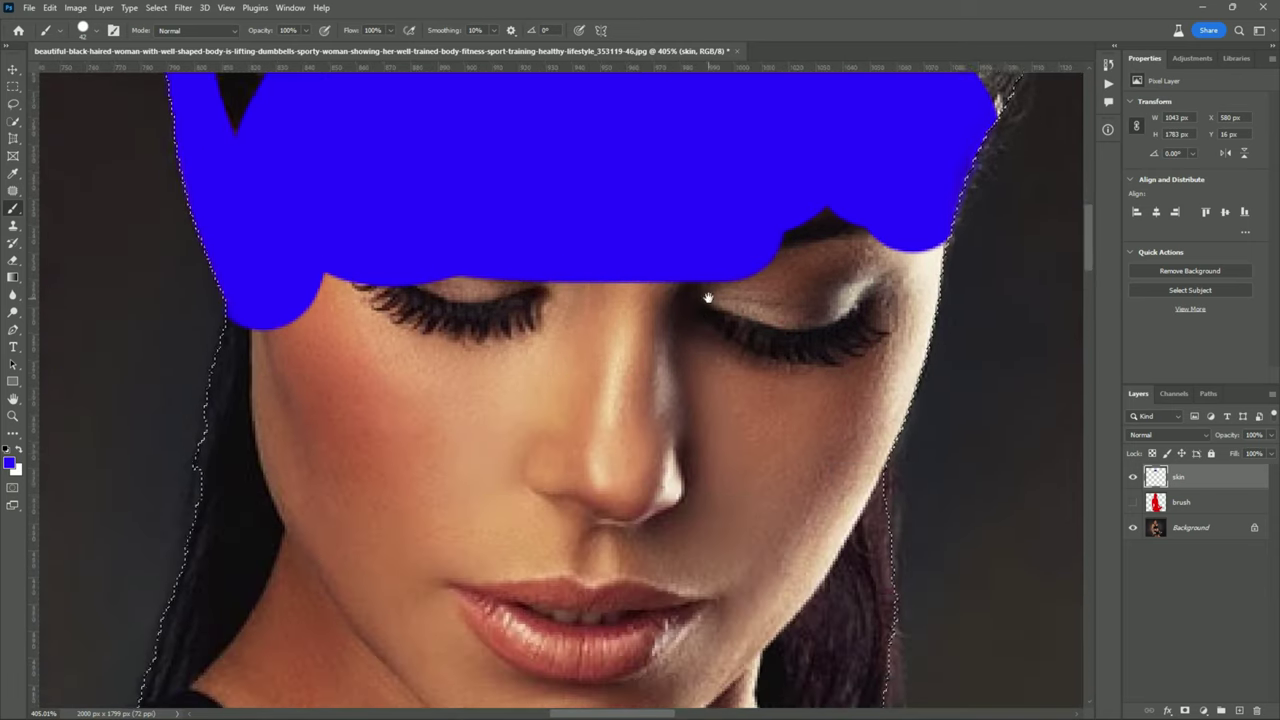
{"action": "mouse_move", "coordinate": [290, 300]}
{"action": "left_mouse_down"}
{"action": "mouse_move", "coordinate": [297, 414]}
{"action": "mouse_move", "coordinate": [289, 374]}
{"action": "mouse_move", "coordinate": [317, 222]}
{"action": "mouse_move", "coordinate": [497, 363]}
{"action": "mouse_move", "coordinate": [723, 346]}
{"action": "mouse_move", "coordinate": [640, 286]}
{"action": "mouse_move", "coordinate": [523, 369]}
{"action": "mouse_move", "coordinate": [594, 257]}
{"action": "mouse_move", "coordinate": [497, 543]}
{"action": "mouse_move", "coordinate": [680, 543]}
{"action": "mouse_move", "coordinate": [591, 201]}
{"action": "mouse_move", "coordinate": [500, 240]}
{"action": "mouse_move", "coordinate": [531, 223]}
{"action": "mouse_move", "coordinate": [716, 374]}
{"action": "mouse_move", "coordinate": [634, 300]}
{"action": "mouse_move", "coordinate": [737, 363]}
{"action": "mouse_move", "coordinate": [789, 451]}
{"action": "mouse_move", "coordinate": [606, 185]}
{"action": "mouse_move", "coordinate": [657, 374]}
{"action": "left_mouse_up"}
{"action": "scroll", "coordinate": [591, 201], "scroll_direction": "up", "scroll_amount": 2}
{"action": "key", "text": "ctrl+z"}
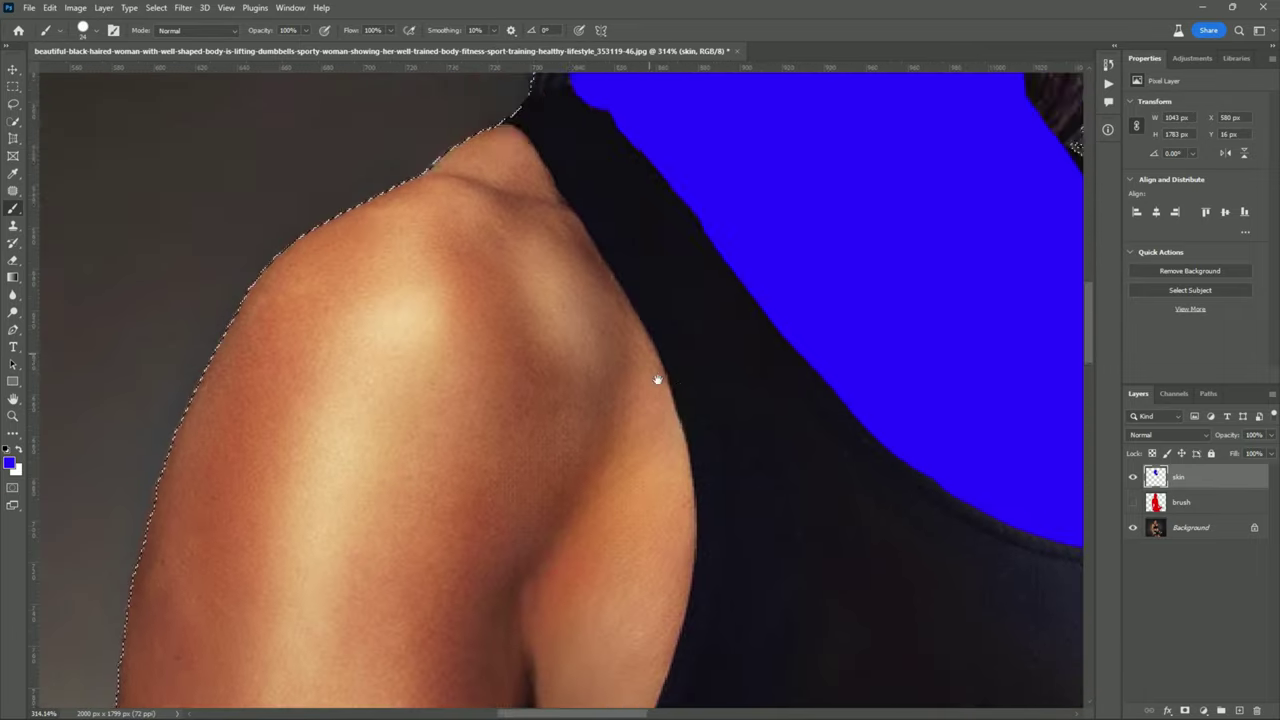
Paint blue along the shoulder, down the wrist and knuckles, and over the upper hand
{"action": "mouse_move", "coordinate": [514, 160]}
{"action": "left_mouse_down"}
{"action": "mouse_move", "coordinate": [631, 363]}
{"action": "mouse_move", "coordinate": [663, 249]}
{"action": "left_mouse_up"}
{"action": "scroll", "coordinate": [684, 258], "scroll_direction": "down", "scroll_amount": 1}
{"action": "scroll", "coordinate": [634, 211], "scroll_direction": "down", "scroll_amount": 2}
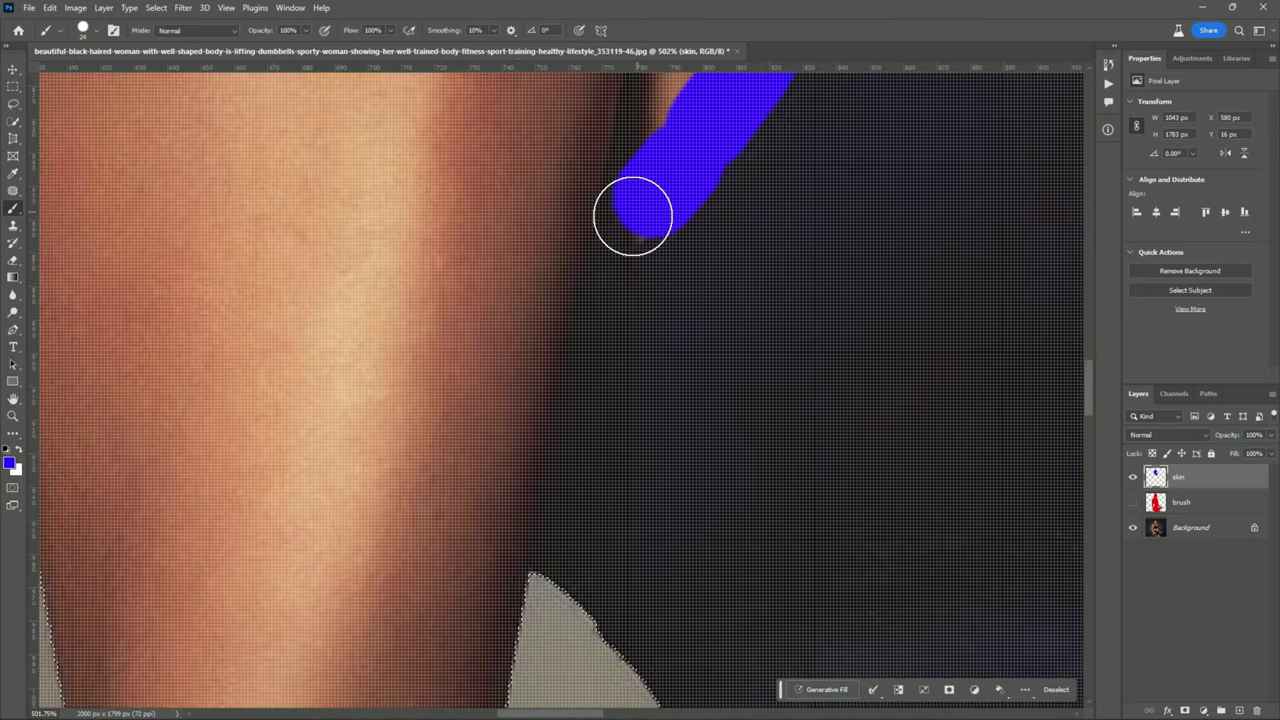
{"action": "scroll", "coordinate": [477, 440], "scroll_direction": "down", "scroll_amount": 3}
{"action": "scroll", "coordinate": [546, 297], "scroll_direction": "down", "scroll_amount": 2}
{"action": "scroll", "coordinate": [508, 247], "scroll_direction": "up", "scroll_amount": 1}
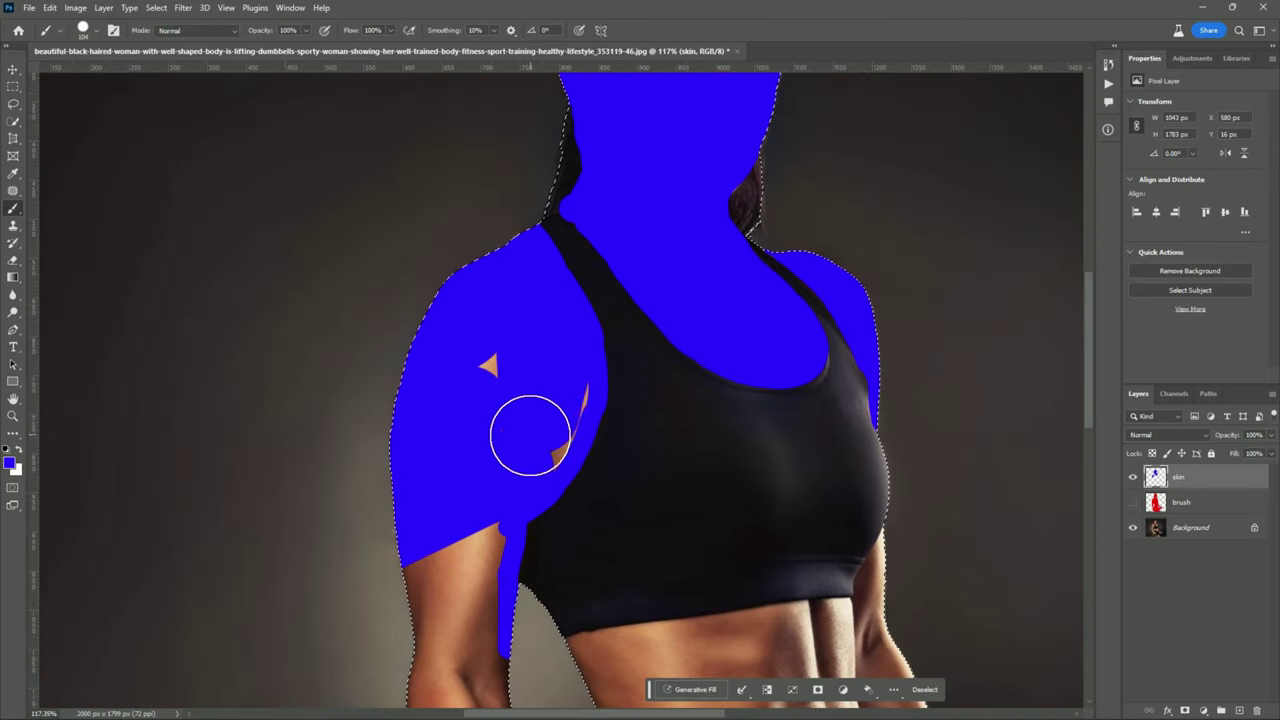
{"action": "scroll", "coordinate": [437, 480], "scroll_direction": "down", "scroll_amount": 3}
{"action": "scroll", "coordinate": [443, 271], "scroll_direction": "down", "scroll_amount": 3}
{"action": "scroll", "coordinate": [443, 443], "scroll_direction": "up", "scroll_amount": 2}
{"action": "scroll", "coordinate": [561, 389], "scroll_direction": "up", "scroll_amount": 2}
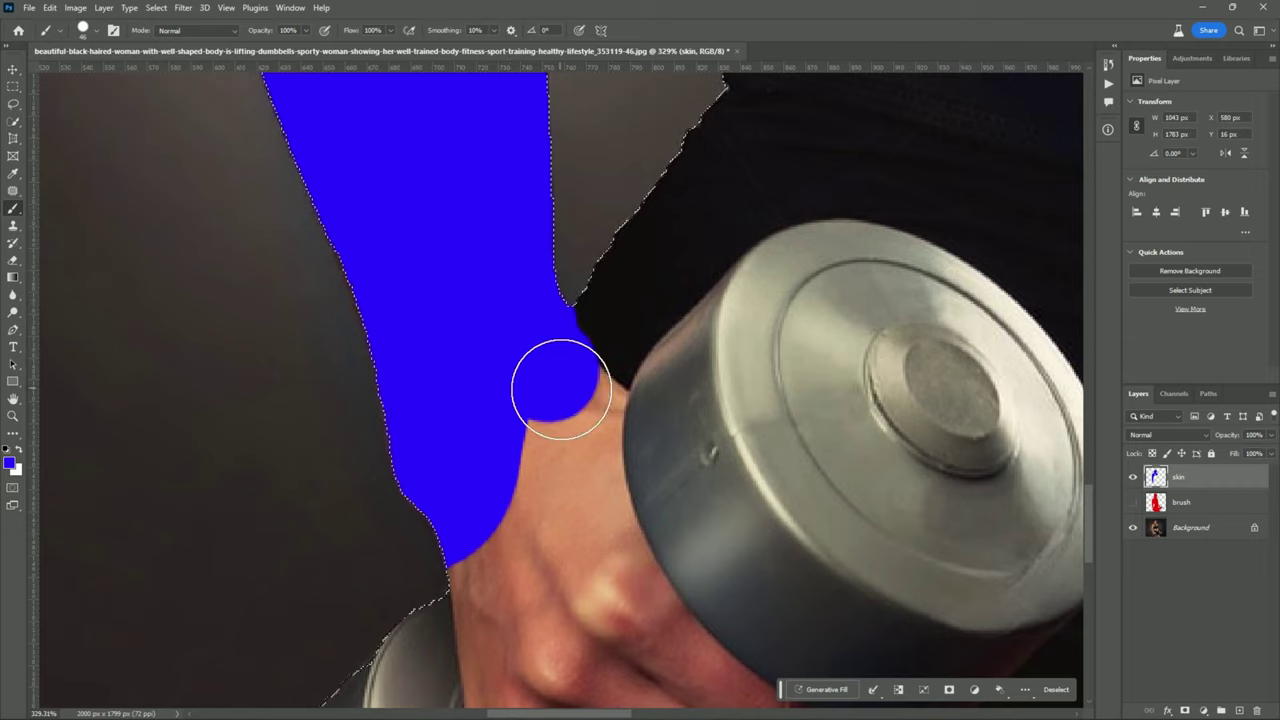
{"action": "scroll", "coordinate": [561, 389], "scroll_direction": "down", "scroll_amount": 3}
{"action": "mouse_move", "coordinate": [471, 277]}
{"action": "left_mouse_down"}
{"action": "mouse_move", "coordinate": [431, 380]}
{"action": "mouse_move", "coordinate": [551, 537]}
{"action": "mouse_move", "coordinate": [753, 435]}
{"action": "left_mouse_up"}
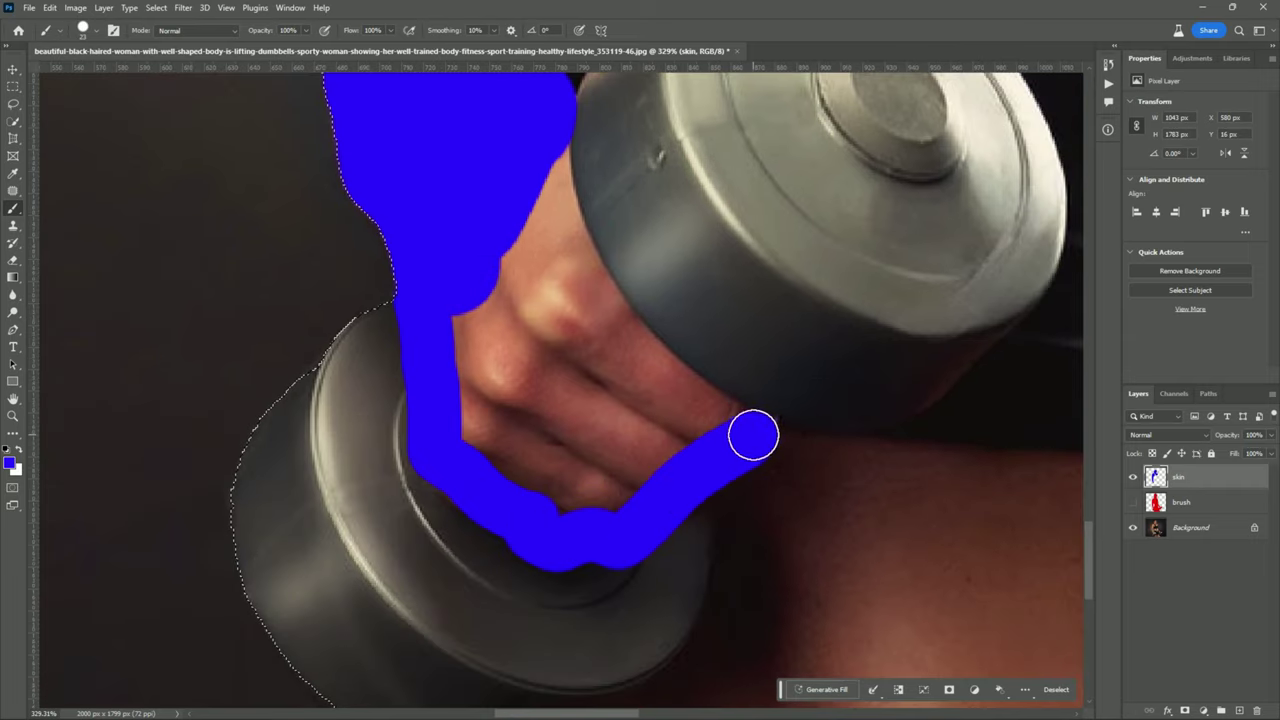
{"action": "left_click_drag", "start_coordinate": [544, 143], "coordinate": [514, 456]}
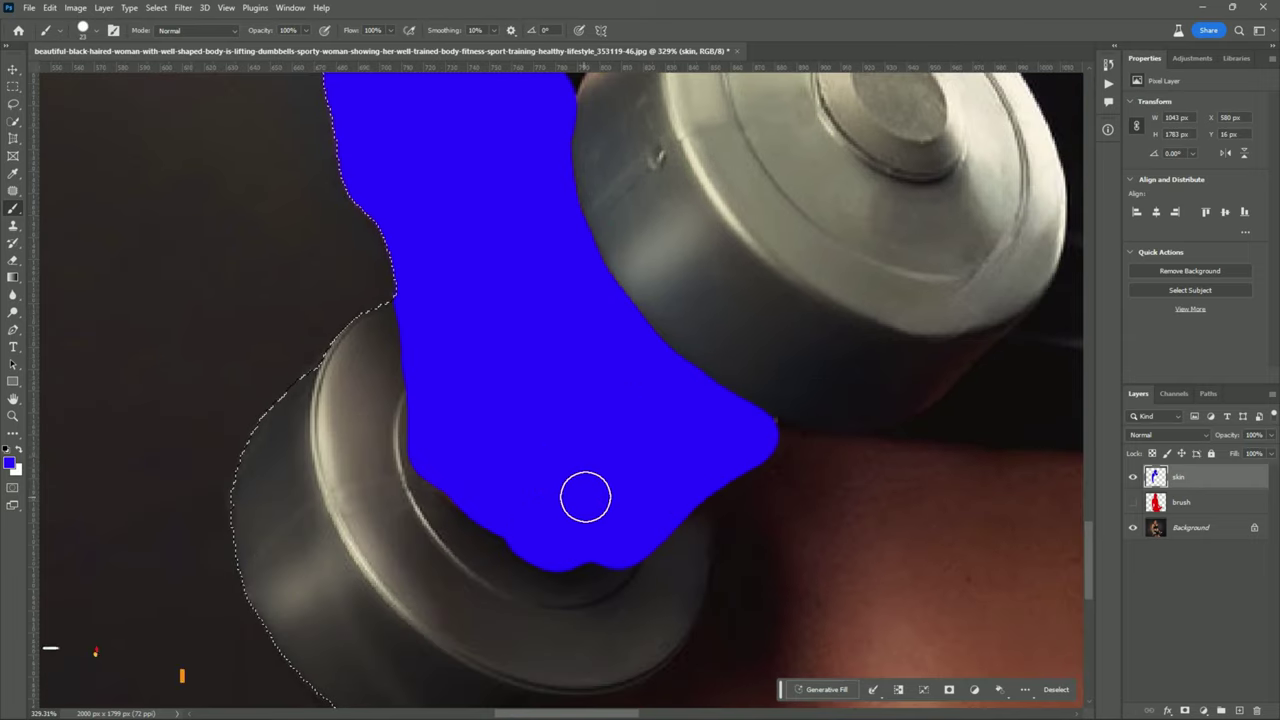
Extend the blue along the dumbbell edge, the bottom of the hand and the thigh
{"action": "scroll", "coordinate": [500, 386], "scroll_direction": "down", "scroll_amount": 3}
{"action": "left_click_drag", "start_coordinate": [540, 190], "coordinate": [477, 429]}
{"action": "scroll", "coordinate": [477, 429], "scroll_direction": "down", "scroll_amount": 2}
{"action": "left_click_drag", "start_coordinate": [477, 260], "coordinate": [326, 486]}
{"action": "scroll", "coordinate": [326, 486], "scroll_direction": "down", "scroll_amount": 2}
{"action": "left_click_drag", "start_coordinate": [326, 300], "coordinate": [445, 450]}
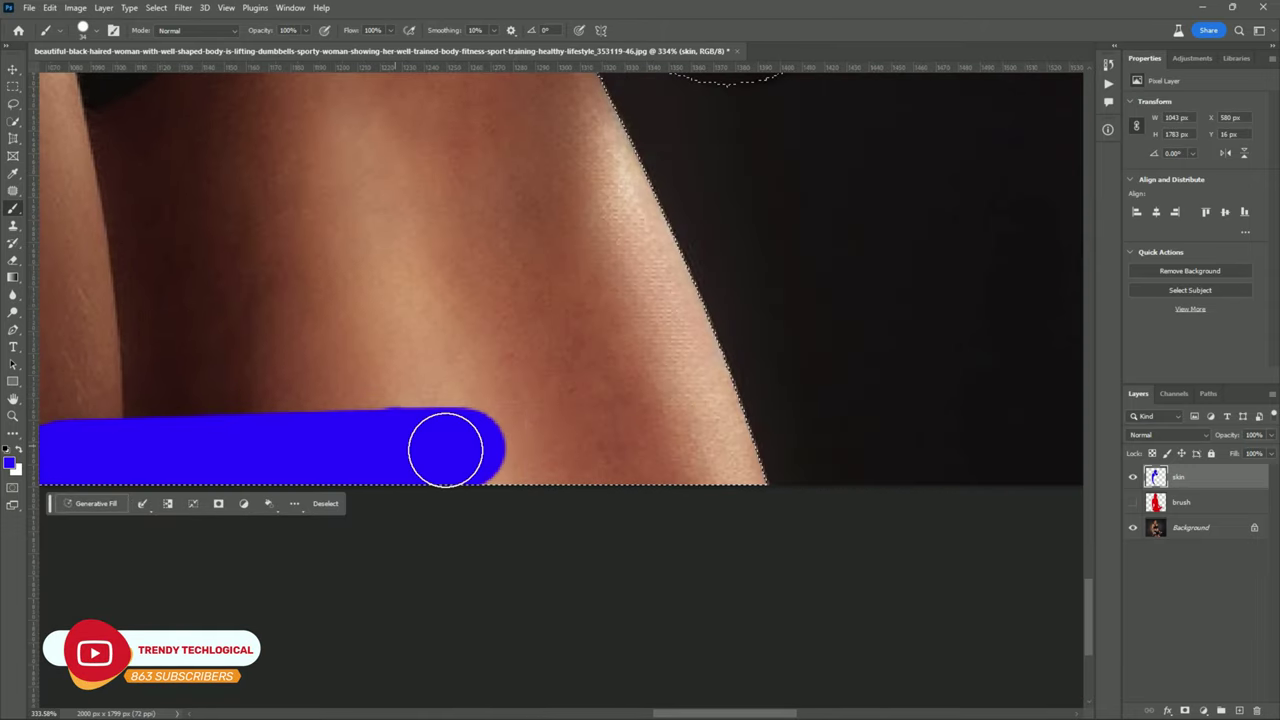
{"action": "scroll", "coordinate": [445, 450], "scroll_direction": "up", "scroll_amount": 3}
{"action": "mouse_move", "coordinate": [774, 543]}
{"action": "left_mouse_down"}
{"action": "mouse_move", "coordinate": [623, 251]}
{"action": "mouse_move", "coordinate": [523, 291]}
{"action": "left_mouse_up"}
Paint blue at the waistband and over the other wrist, fingers and forearm
{"action": "scroll", "coordinate": [523, 291], "scroll_direction": "right", "scroll_amount": 3}
{"action": "mouse_move", "coordinate": [1075, 190]}
{"action": "left_mouse_down"}
{"action": "mouse_move", "coordinate": [710, 336]}
{"action": "mouse_move", "coordinate": [314, 263]}
{"action": "mouse_move", "coordinate": [643, 471]}
{"action": "mouse_move", "coordinate": [771, 500]}
{"action": "mouse_move", "coordinate": [986, 511]}
{"action": "left_mouse_up"}
{"action": "scroll", "coordinate": [643, 471], "scroll_direction": "down", "scroll_amount": 2}
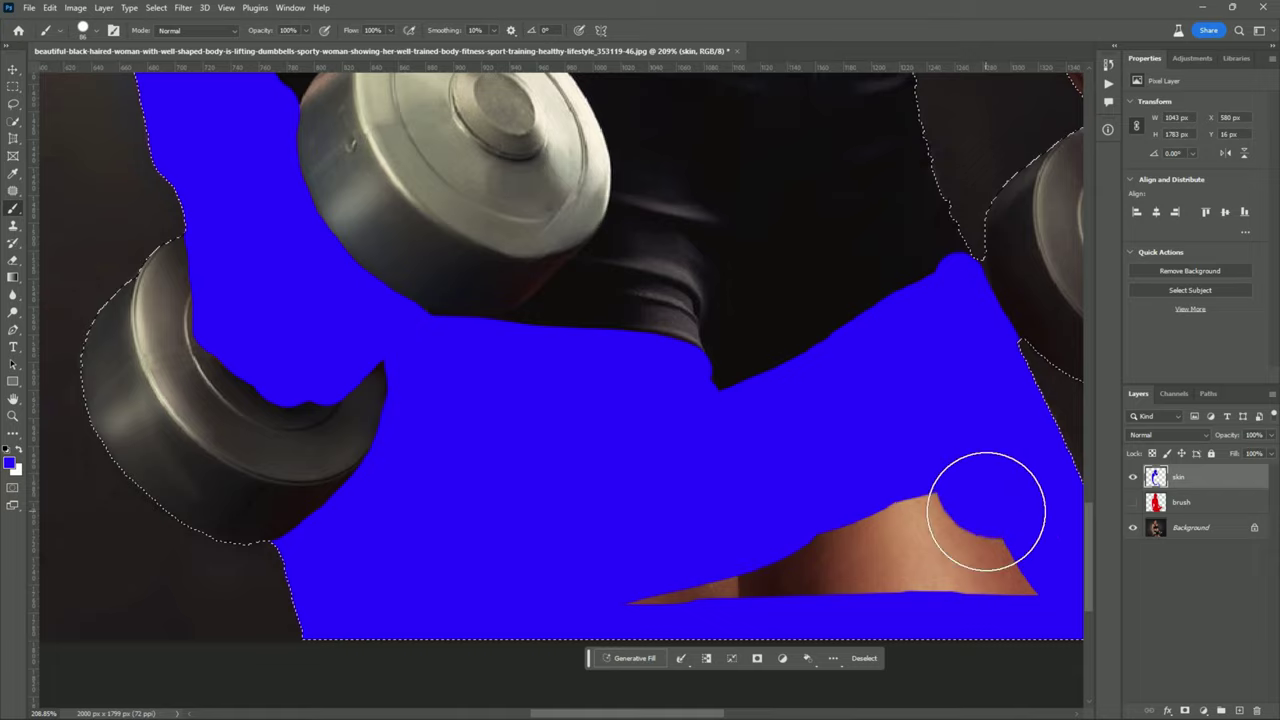
{"action": "scroll", "coordinate": [986, 511], "scroll_direction": "down", "scroll_amount": 2}
{"action": "scroll", "coordinate": [823, 423], "scroll_direction": "up", "scroll_amount": 3}
{"action": "left_click", "coordinate": [800, 343]}
{"action": "left_click_drag", "start_coordinate": [800, 343], "coordinate": [857, 500]}
{"action": "left_click_drag", "start_coordinate": [857, 386], "coordinate": [910, 262]}
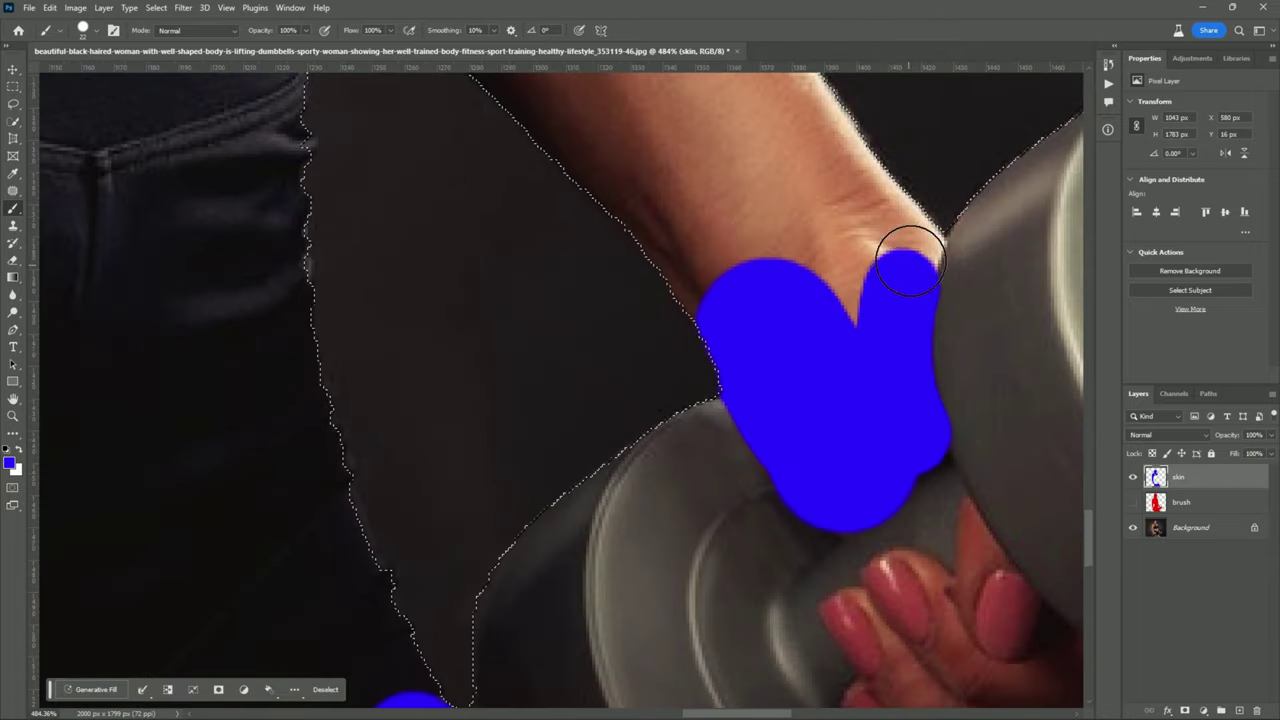
{"action": "scroll", "coordinate": [910, 262], "scroll_direction": "up", "scroll_amount": 3}
{"action": "mouse_move", "coordinate": [820, 277]}
{"action": "left_mouse_down"}
{"action": "mouse_move", "coordinate": [757, 337]}
{"action": "mouse_move", "coordinate": [957, 537]}
{"action": "left_mouse_up"}
{"action": "scroll", "coordinate": [957, 537], "scroll_direction": "up", "scroll_amount": 2}
{"action": "left_click_drag", "start_coordinate": [680, 360], "coordinate": [832, 336]}
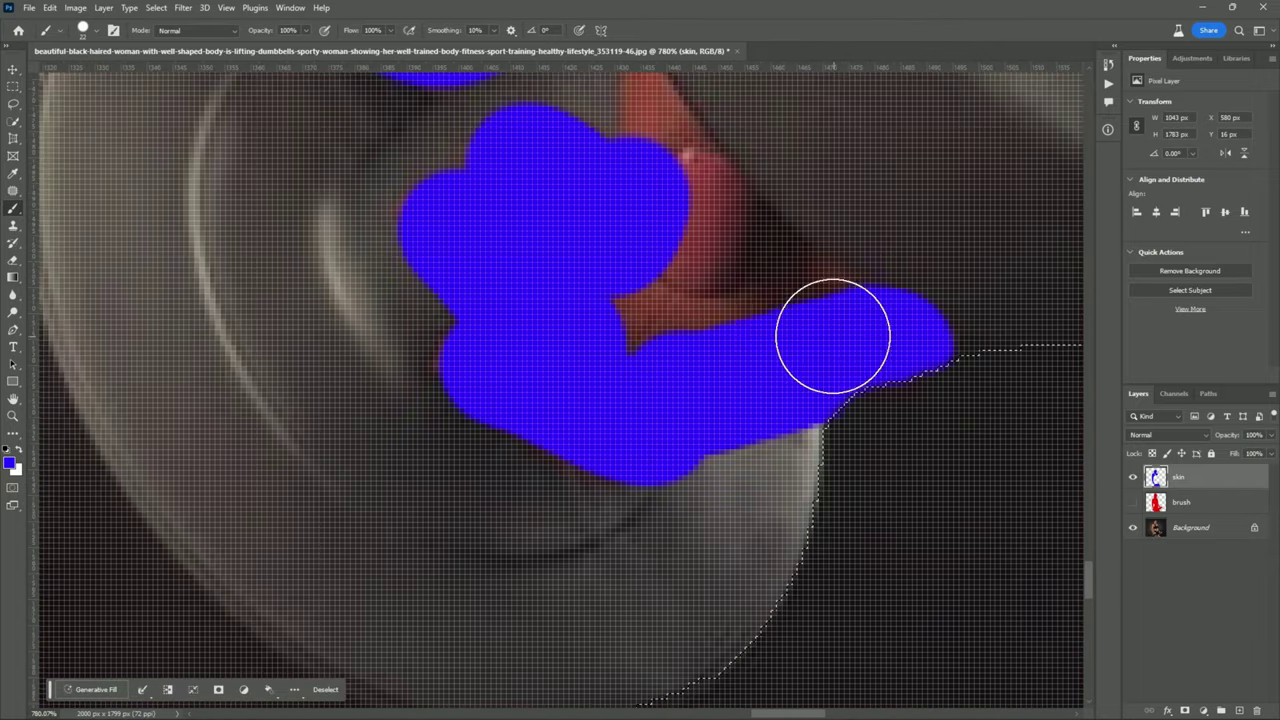
{"action": "scroll", "coordinate": [832, 336], "scroll_direction": "down", "scroll_amount": 2}
{"action": "scroll", "coordinate": [780, 566], "scroll_direction": "down", "scroll_amount": 2}
{"action": "scroll", "coordinate": [709, 251], "scroll_direction": "up", "scroll_amount": 1}
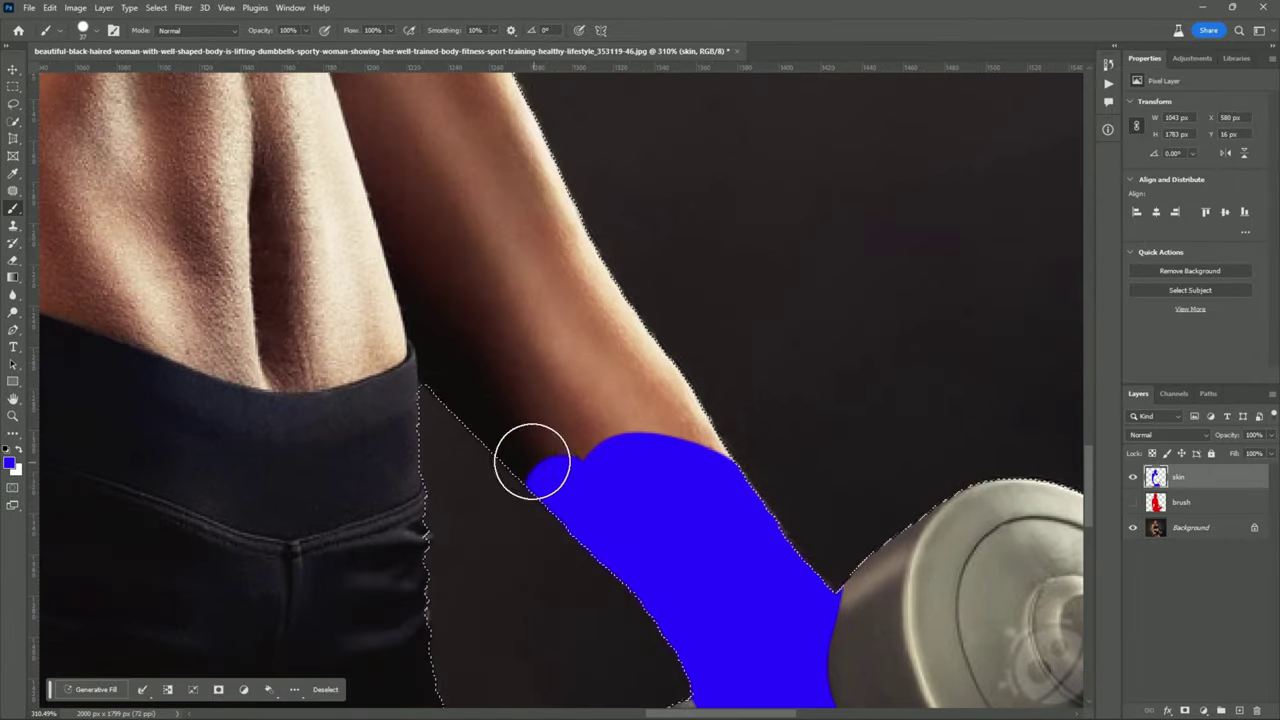
{"action": "mouse_move", "coordinate": [532, 461]}
{"action": "left_mouse_down"}
{"action": "mouse_move", "coordinate": [669, 509]}
{"action": "mouse_move", "coordinate": [586, 409]}
{"action": "left_mouse_up"}
{"action": "scroll", "coordinate": [669, 509], "scroll_direction": "up", "scroll_amount": 3}
{"action": "scroll", "coordinate": [586, 409], "scroll_direction": "up", "scroll_amount": 3}
Fill the torso between bra and waistband with blue, then deselect and fit the image on screen
{"action": "left_click_drag", "start_coordinate": [529, 480], "coordinate": [517, 225]}
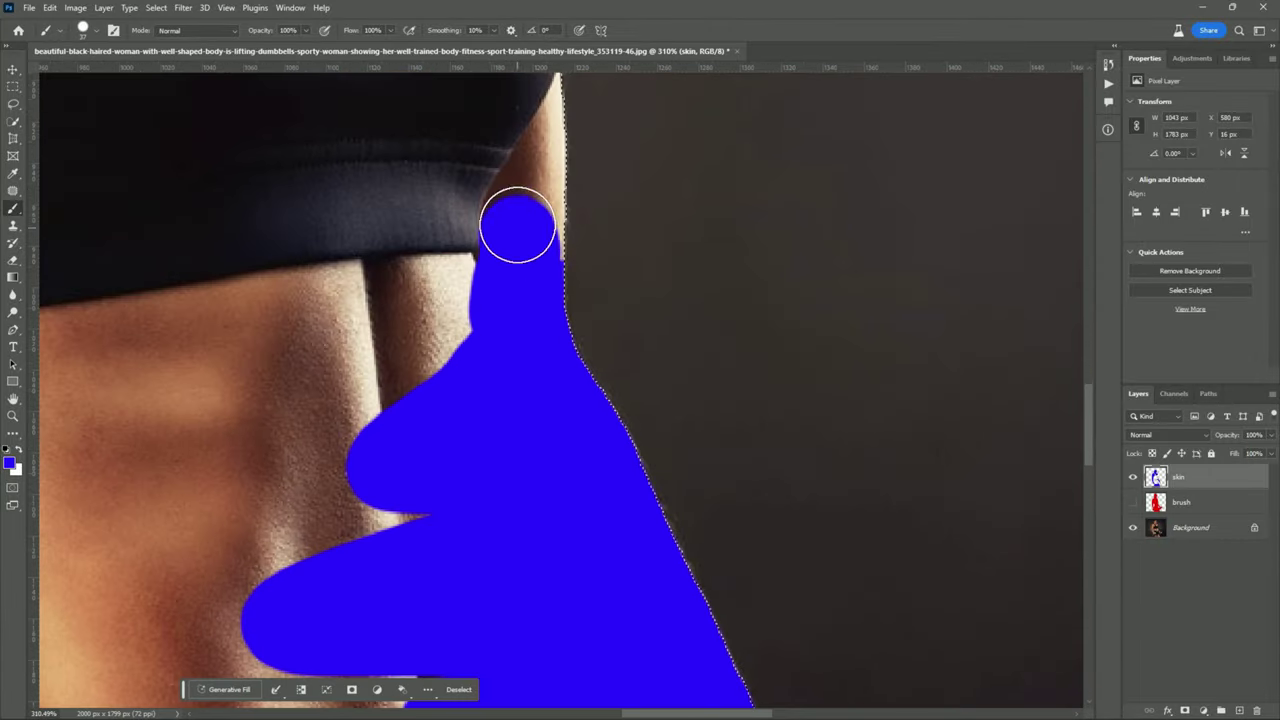
{"action": "scroll", "coordinate": [517, 225], "scroll_direction": "up", "scroll_amount": 2}
{"action": "scroll", "coordinate": [543, 306], "scroll_direction": "left", "scroll_amount": 3}
{"action": "mouse_move", "coordinate": [796, 250]}
{"action": "left_mouse_down"}
{"action": "mouse_move", "coordinate": [537, 257]}
{"action": "mouse_move", "coordinate": [357, 300]}
{"action": "left_mouse_up"}
{"action": "scroll", "coordinate": [537, 257], "scroll_direction": "up", "scroll_amount": 1}
{"action": "scroll", "coordinate": [532, 505], "scroll_direction": "left", "scroll_amount": 2}
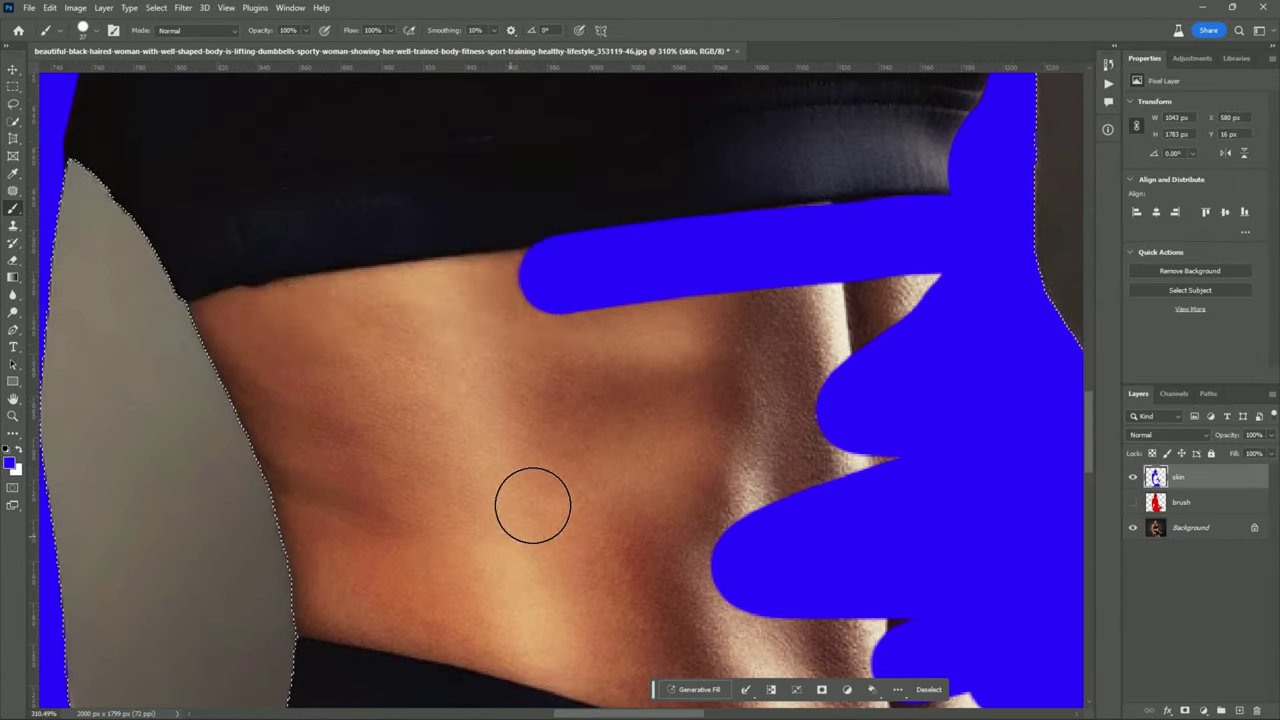
{"action": "scroll", "coordinate": [532, 505], "scroll_direction": "down", "scroll_amount": 2}
{"action": "mouse_move", "coordinate": [240, 200]}
{"action": "left_mouse_down"}
{"action": "mouse_move", "coordinate": [894, 320]}
{"action": "mouse_move", "coordinate": [300, 457]}
{"action": "mouse_move", "coordinate": [900, 480]}
{"action": "left_mouse_up"}
{"action": "scroll", "coordinate": [128, 305], "scroll_direction": "down", "scroll_amount": 2}
{"action": "scroll", "coordinate": [128, 305], "scroll_direction": "right", "scroll_amount": 2}
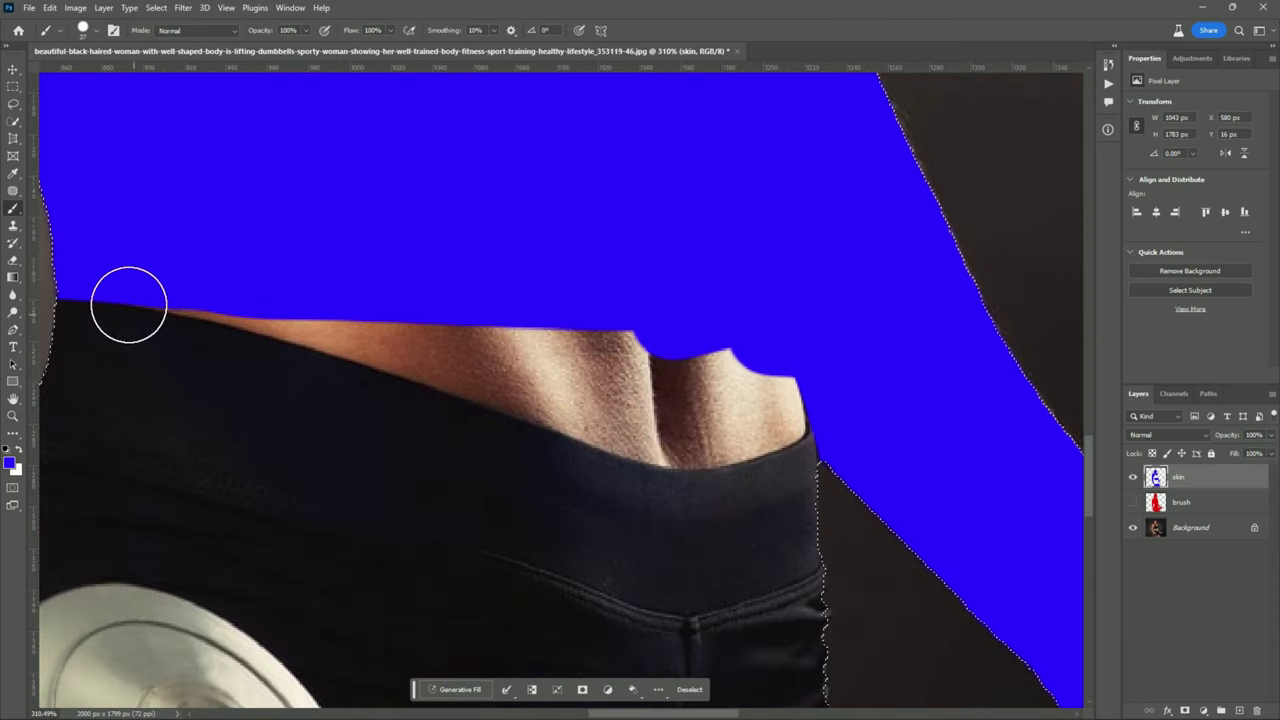
{"action": "mouse_move", "coordinate": [128, 305]}
{"action": "left_mouse_down"}
{"action": "mouse_move", "coordinate": [494, 366]}
{"action": "mouse_move", "coordinate": [746, 429]}
{"action": "mouse_move", "coordinate": [777, 357]}
{"action": "mouse_move", "coordinate": [730, 387]}
{"action": "left_mouse_up"}
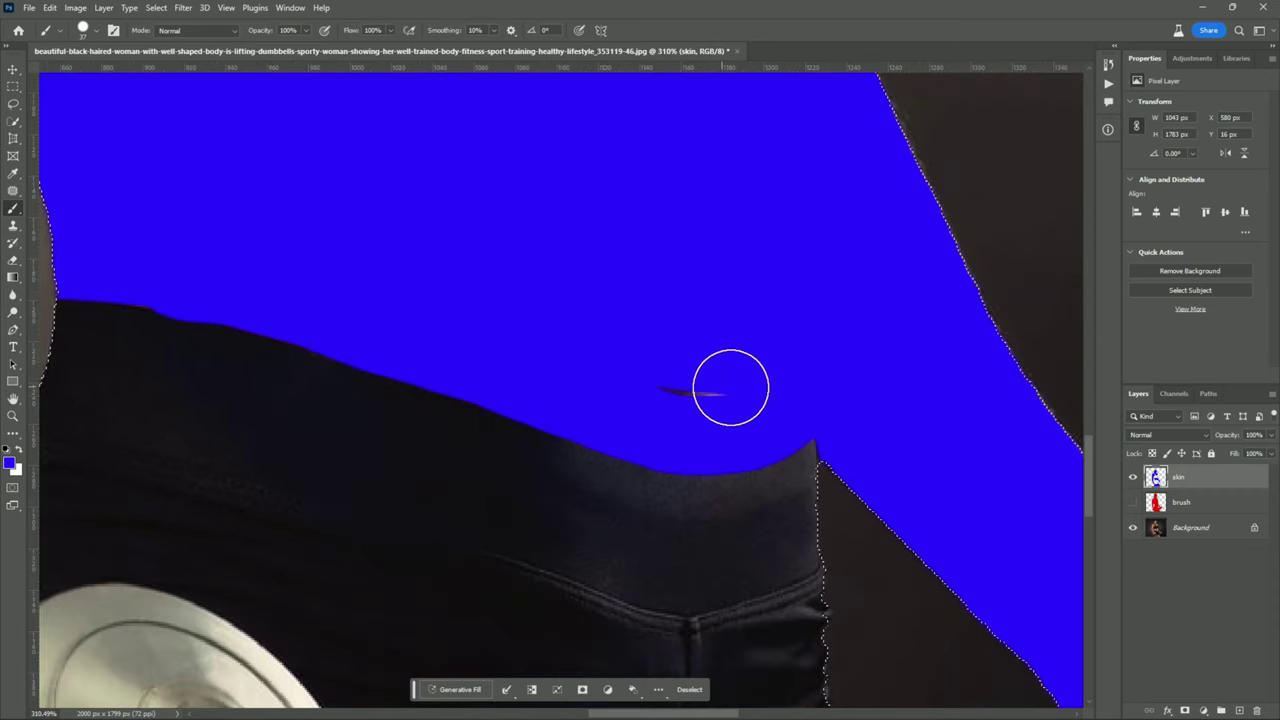
{"action": "scroll", "coordinate": [731, 387], "scroll_direction": "down", "scroll_amount": 2}
{"action": "scroll", "coordinate": [754, 386], "scroll_direction": "down", "scroll_amount": 2}
{"action": "scroll", "coordinate": [766, 371], "scroll_direction": "down", "scroll_amount": 1}
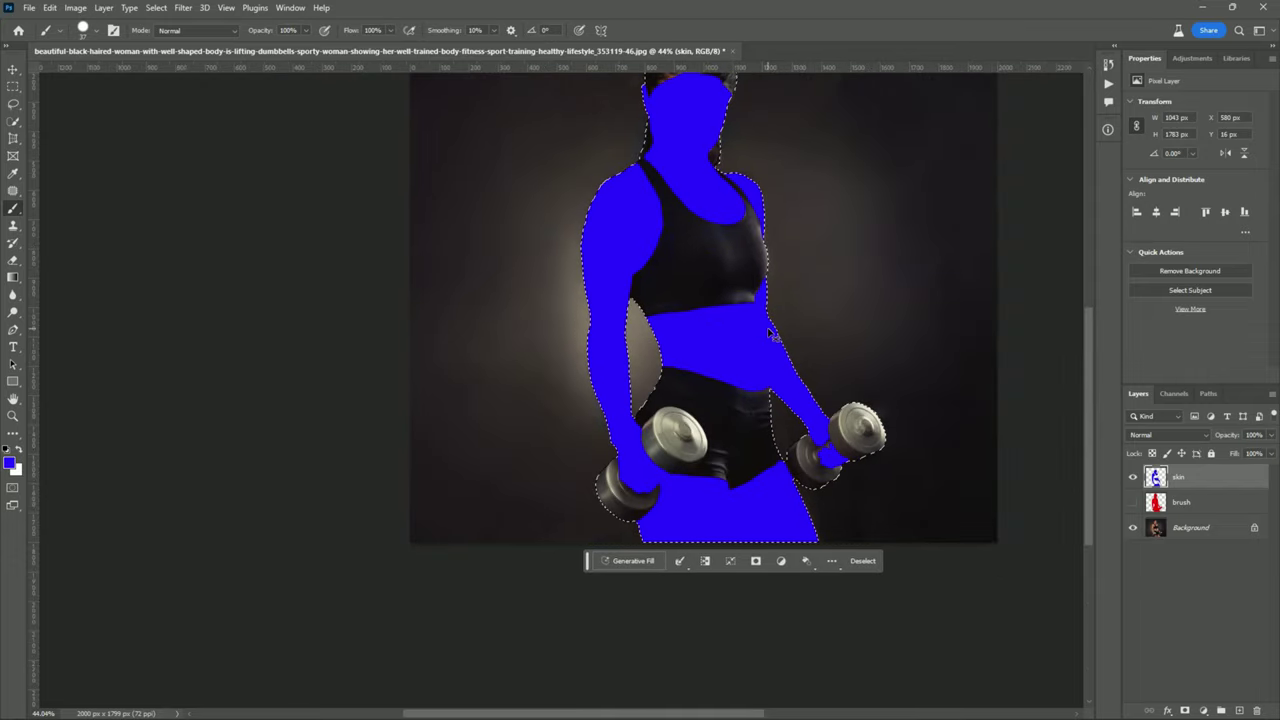
{"action": "key", "text": "ctrl+d"}
{"action": "key", "text": "ctrl+0"}
Make the red brush layer visible again
{"action": "key", "text": "v"}
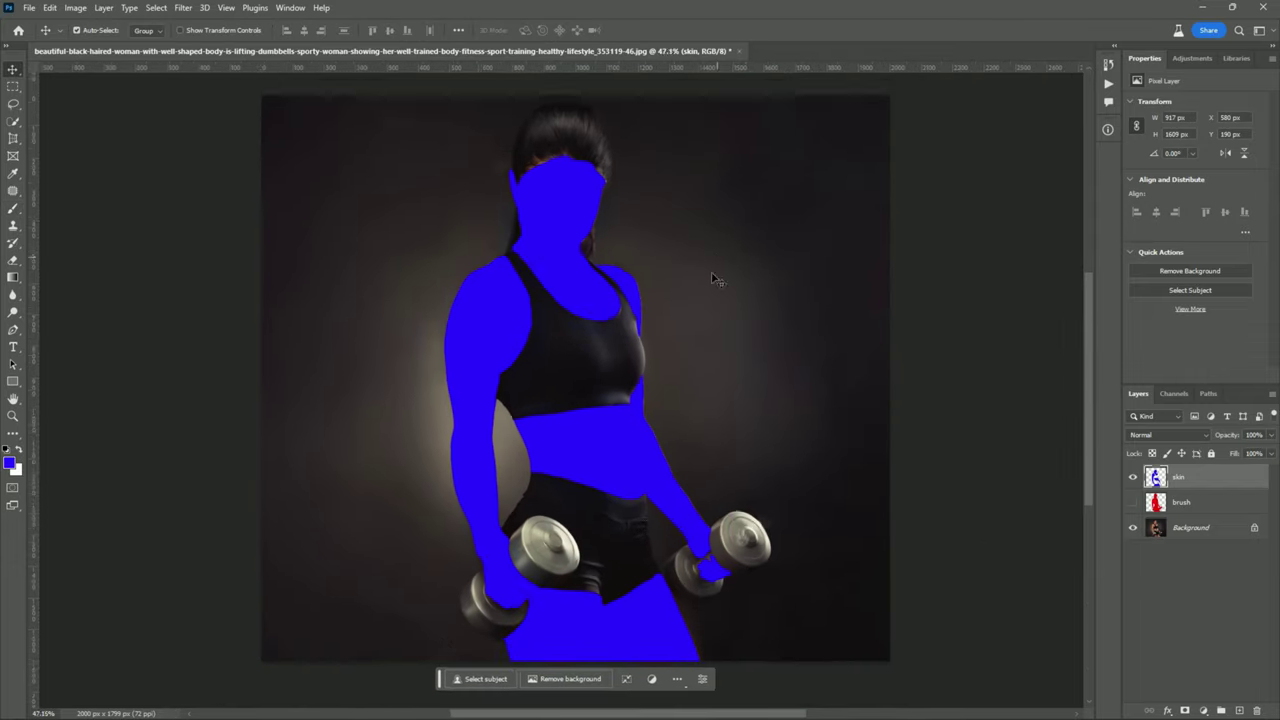
{"action": "scroll", "coordinate": [716, 280], "scroll_direction": "down", "scroll_amount": 1}
{"action": "left_click", "coordinate": [1133, 502]}
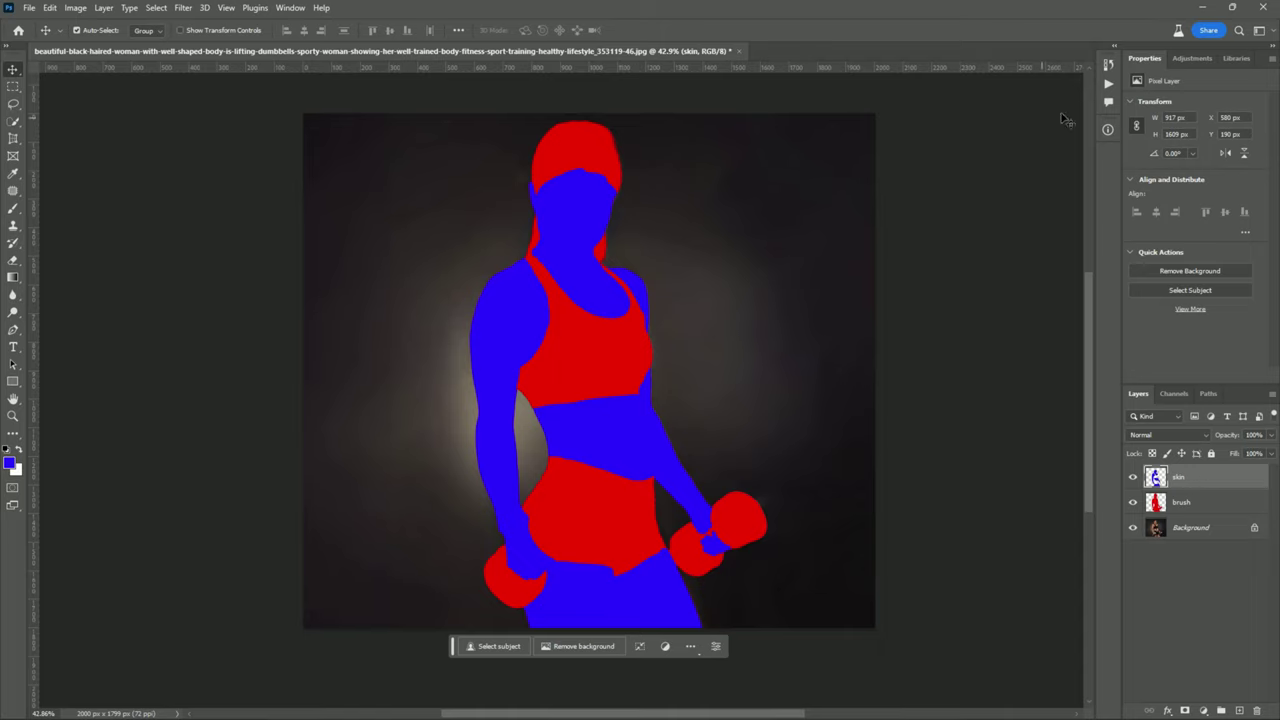
Load the Fly_action, GB_brush and Pattern files together from the Actions panel
{"action": "left_click", "coordinate": [1108, 83]}
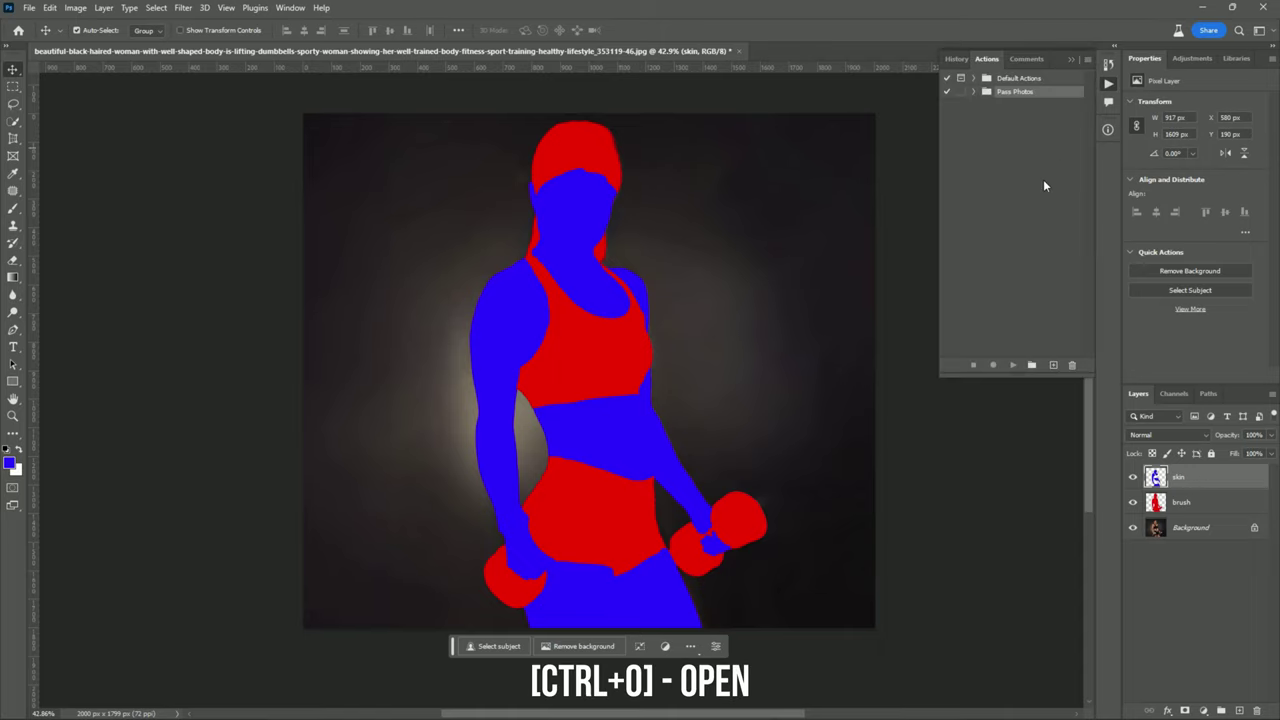
{"action": "key", "text": "ctrl+o"}
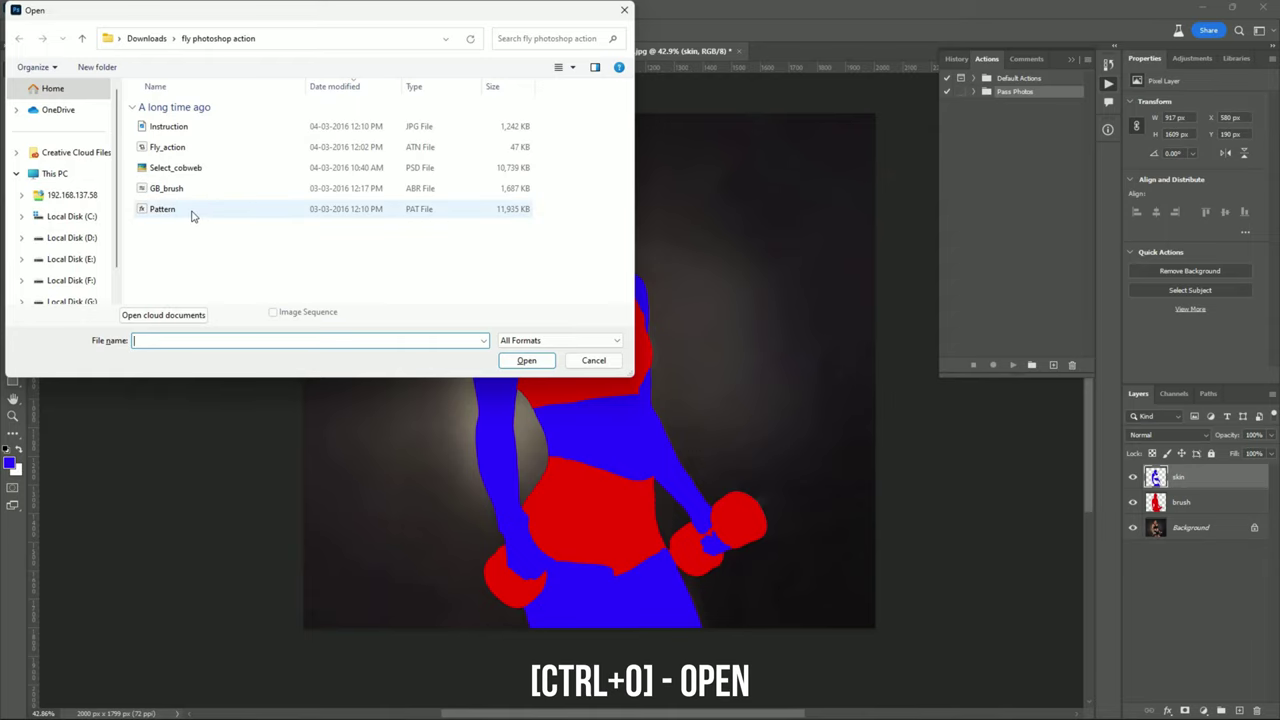
{"action": "left_click", "coordinate": [193, 212]}
{"action": "left_click", "coordinate": [196, 190], "text": "ctrl"}
{"action": "left_click", "coordinate": [199, 150], "text": "ctrl"}
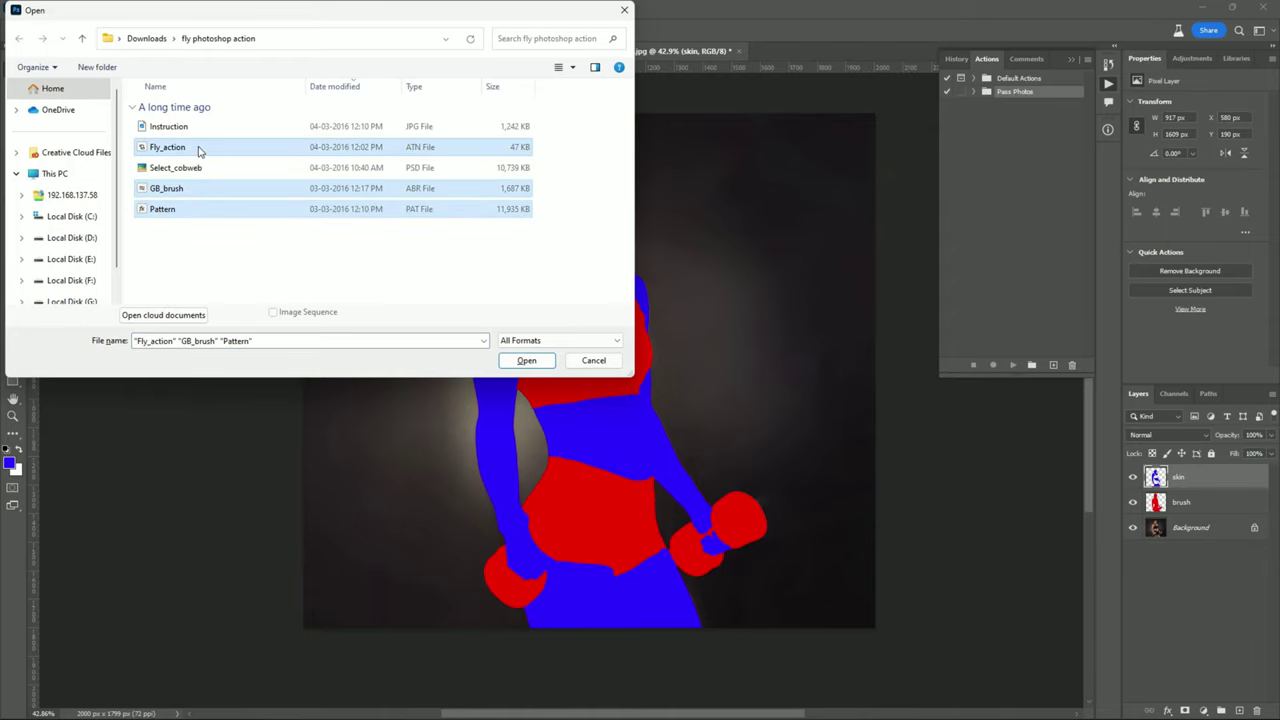
{"action": "left_click", "coordinate": [527, 362]}
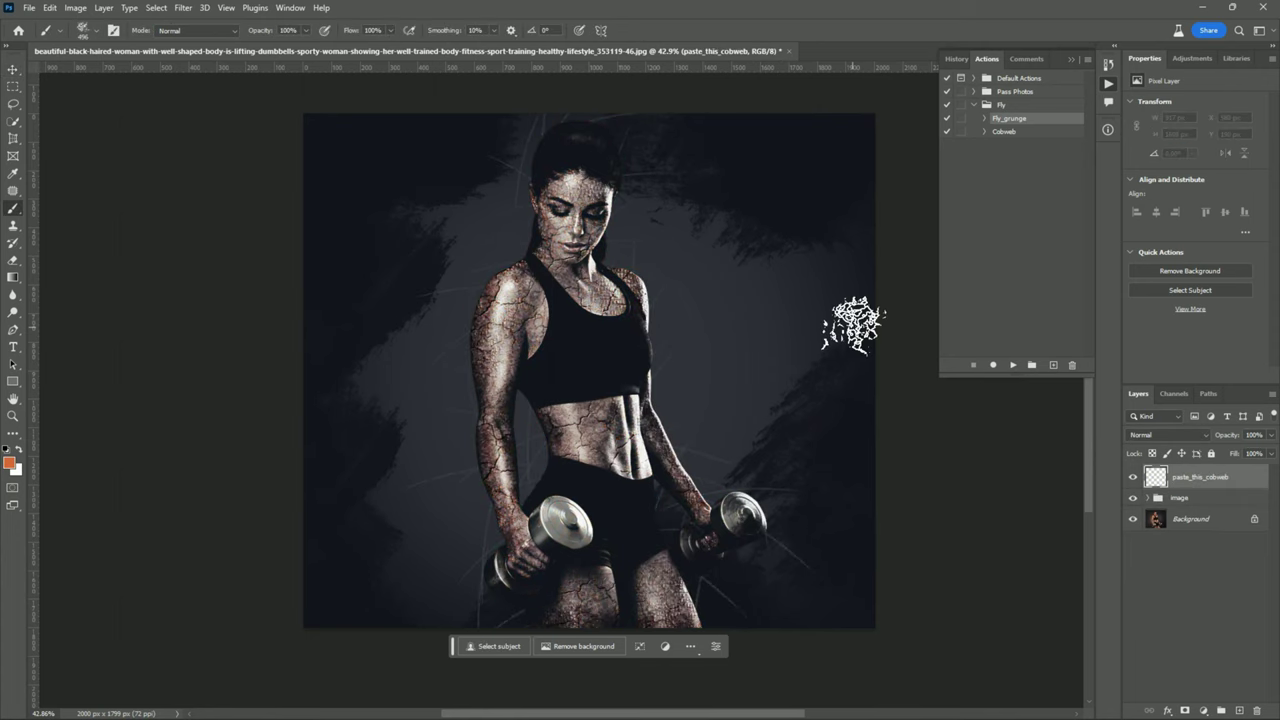
Review the Fly_grunge cracked-skin result and bring up the file-open window
{"action": "scroll", "coordinate": [588, 241], "scroll_direction": "up", "scroll_amount": 5}
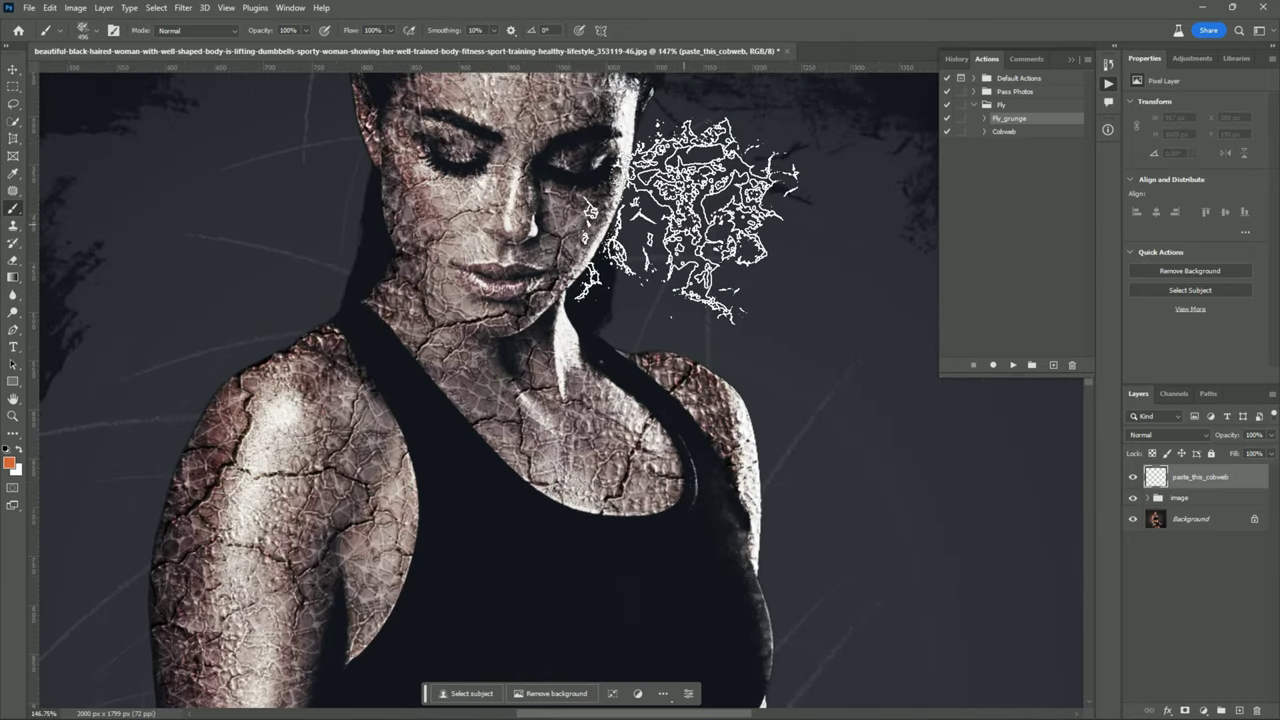
{"action": "scroll", "coordinate": [678, 222], "scroll_direction": "down", "scroll_amount": 3}
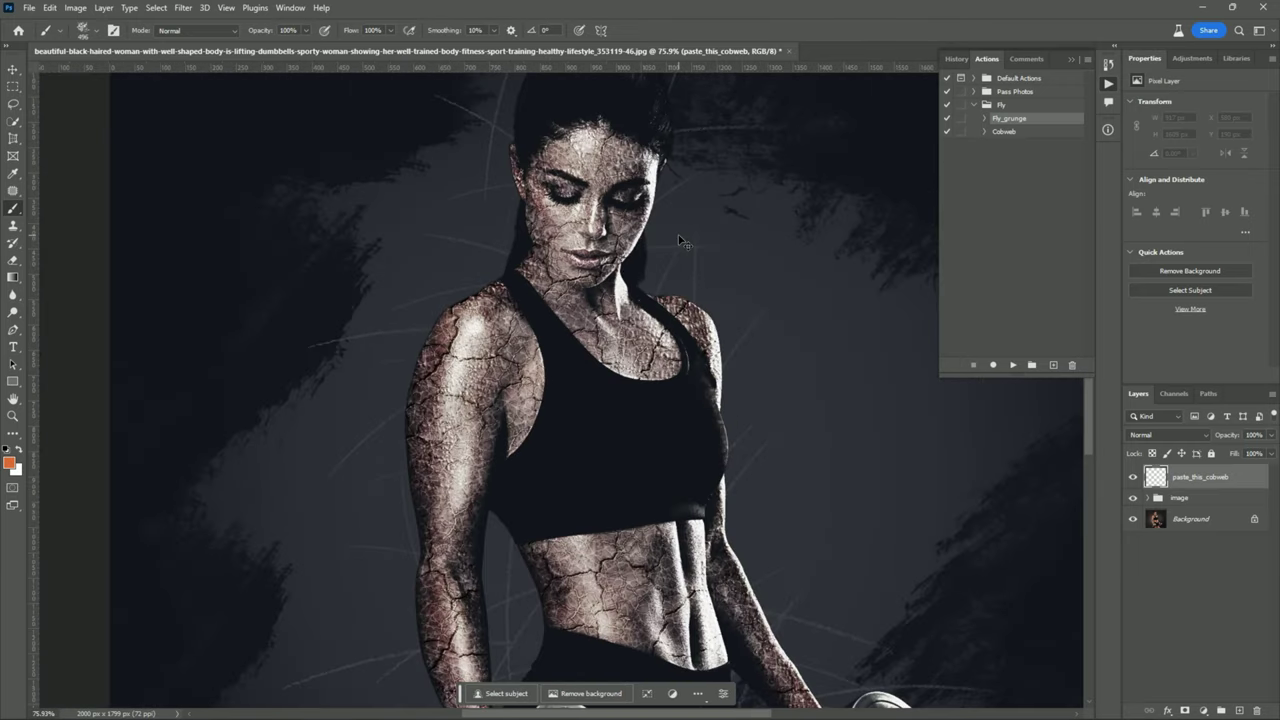
{"action": "scroll", "coordinate": [678, 241], "scroll_direction": "down", "scroll_amount": 2}
{"action": "key", "text": "v"}
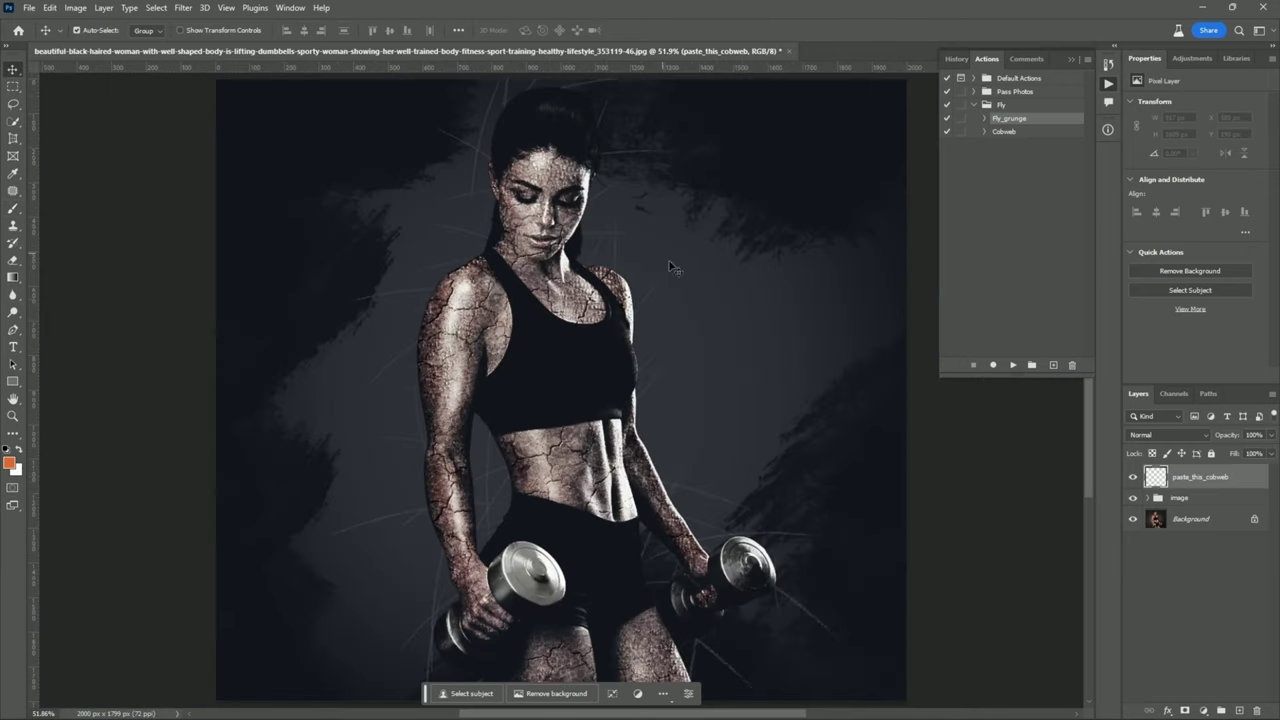
{"action": "key", "text": "ctrl+o"}
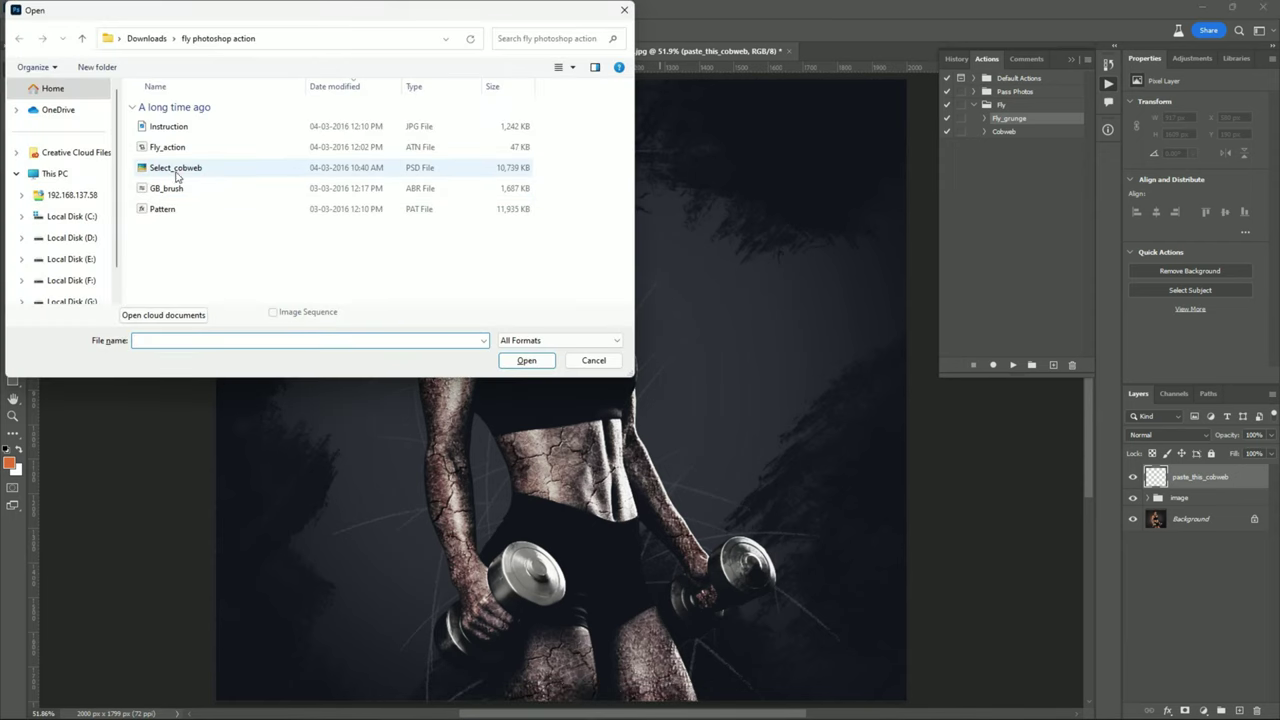
Open Select_cobweb.psd and copy cobweb 01 into the fitness photo
{"action": "left_click", "coordinate": [232, 172]}
{"action": "left_click", "coordinate": [526, 360]}
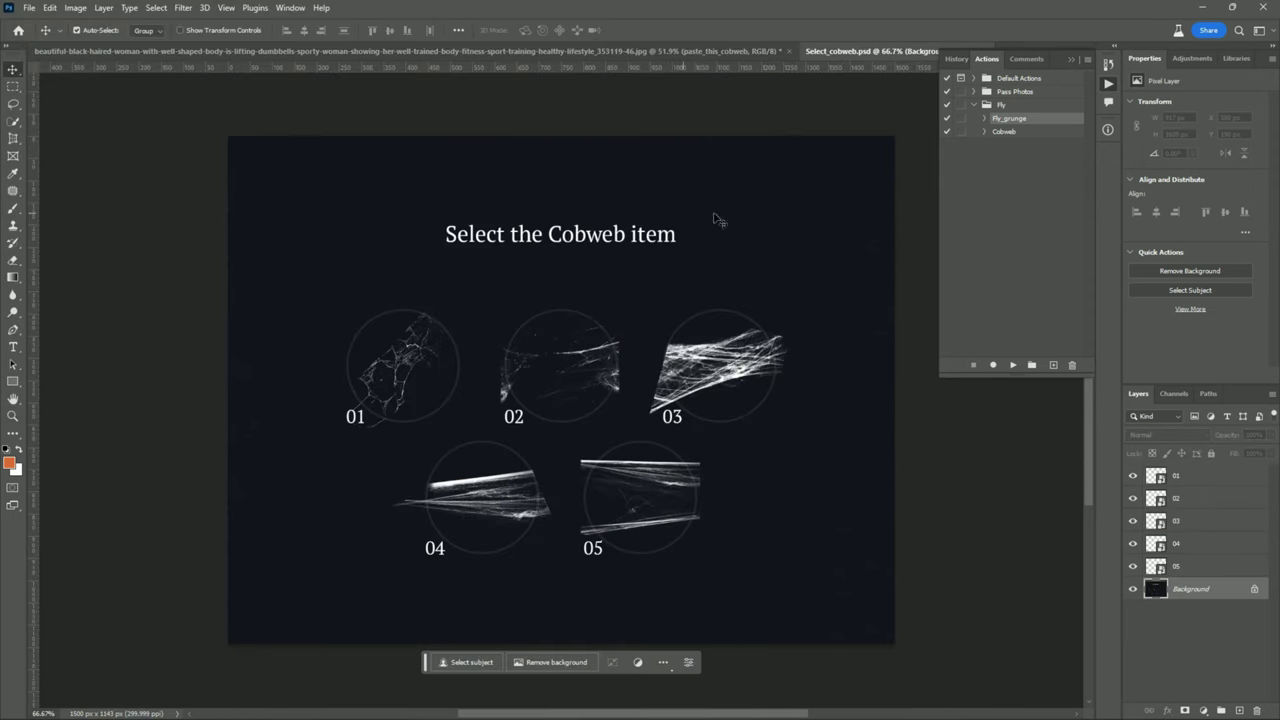
{"action": "scroll", "coordinate": [593, 375], "scroll_direction": "up", "scroll_amount": 3}
{"action": "scroll", "coordinate": [704, 370], "scroll_direction": "down", "scroll_amount": 1}
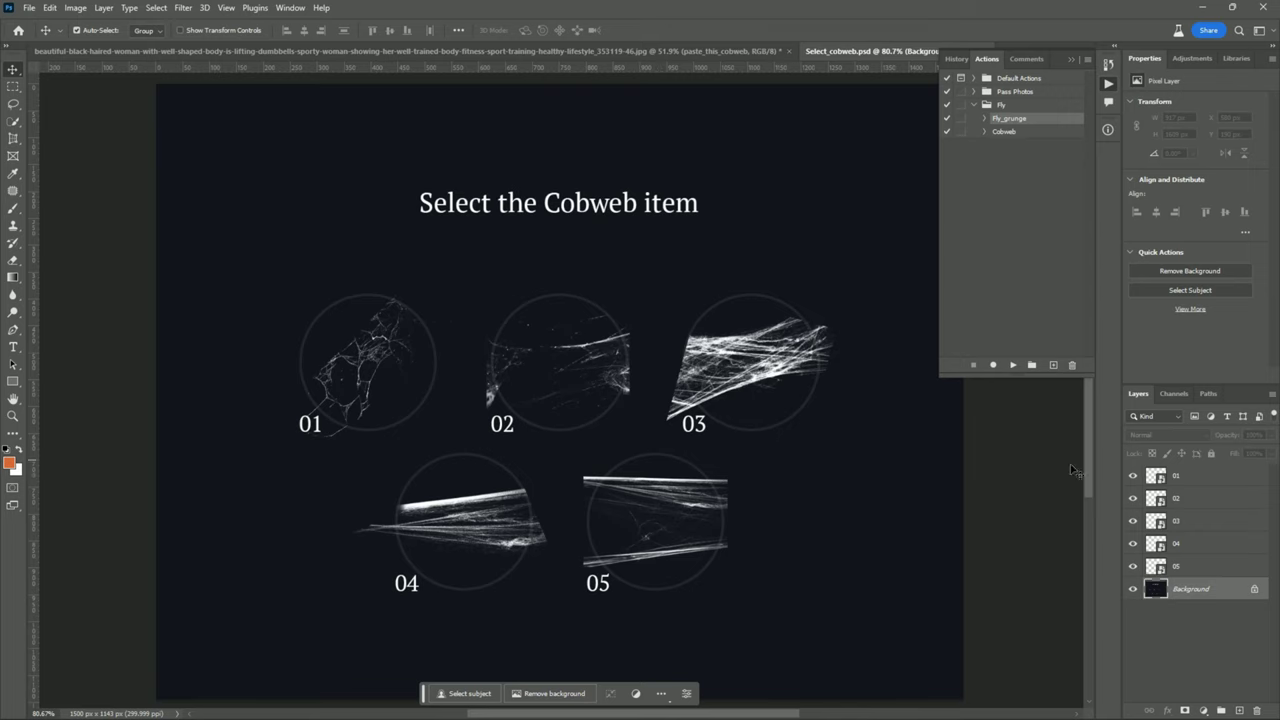
{"action": "left_click", "coordinate": [1201, 478]}
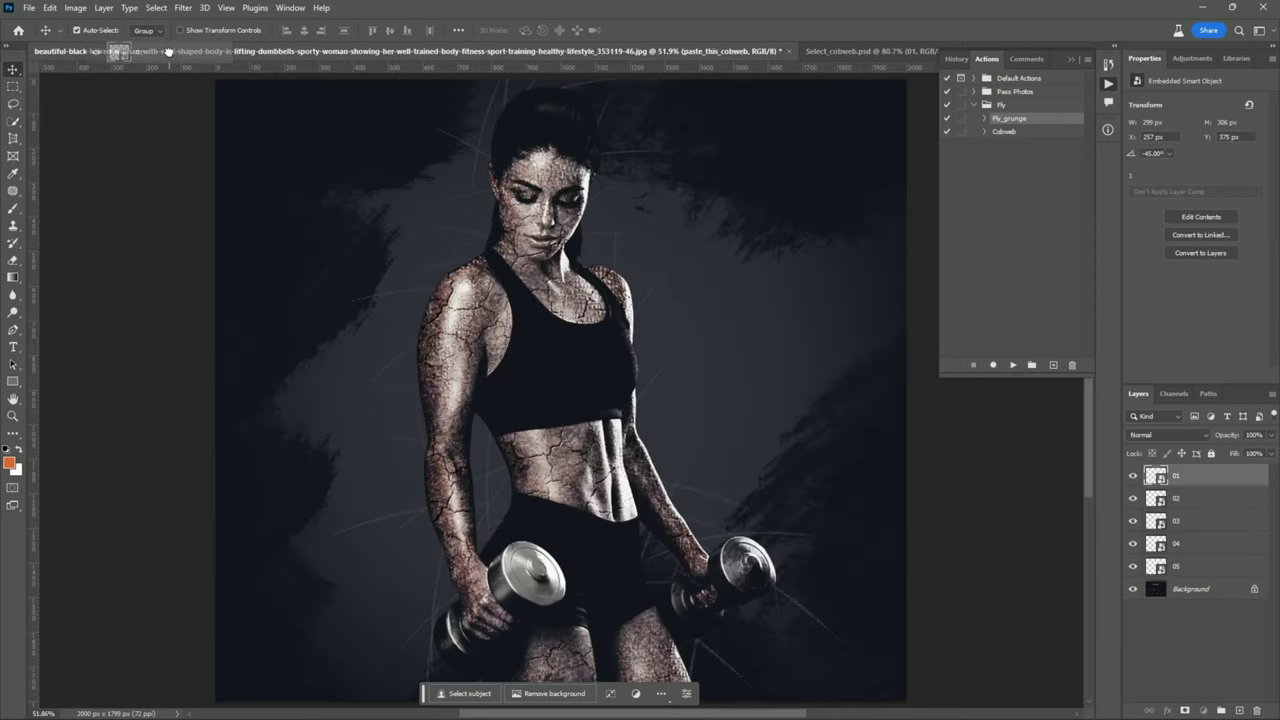
{"action": "left_click_drag", "start_coordinate": [1212, 482], "coordinate": [493, 368]}
{"action": "scroll", "coordinate": [493, 368], "scroll_direction": "down", "scroll_amount": 1}
Scale cobweb 01 to about 331% and rotate it to -38° in the lower-left corner
{"action": "key", "text": "ctrl+t"}
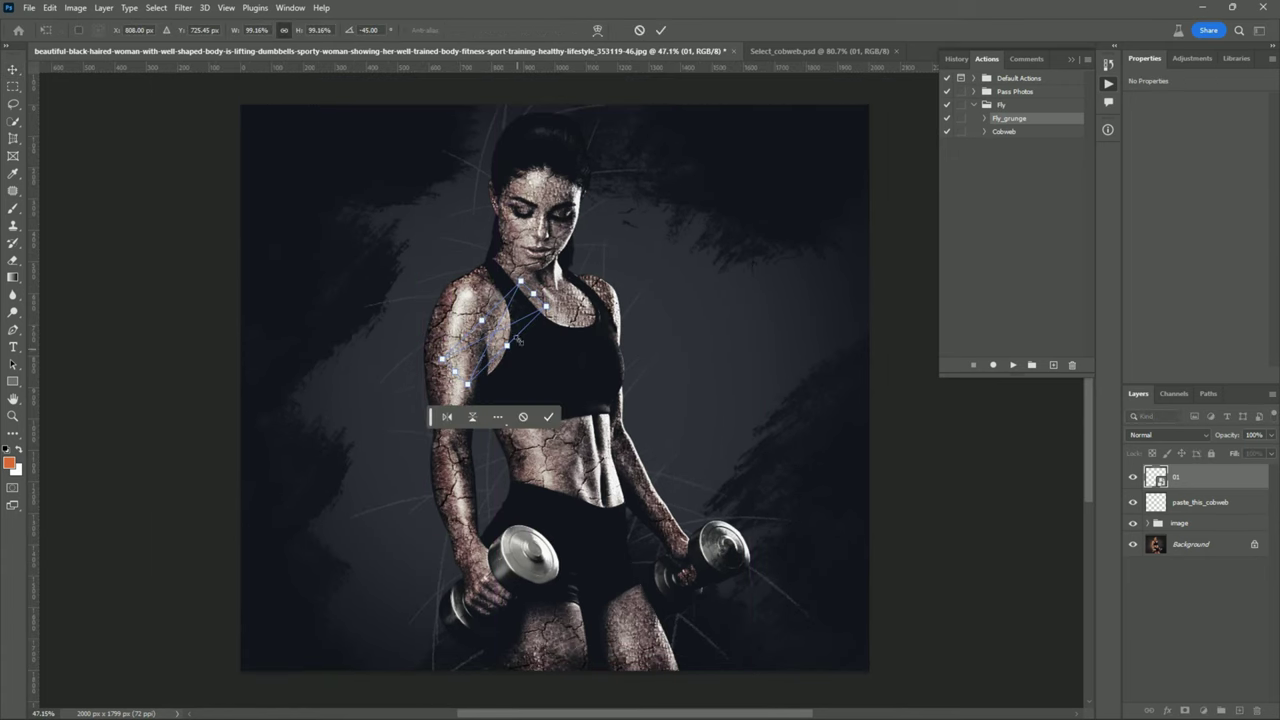
{"action": "left_click_drag", "start_coordinate": [545, 303], "coordinate": [700, 160]}
{"action": "mouse_move", "coordinate": [670, 212]}
{"action": "left_mouse_down"}
{"action": "mouse_move", "coordinate": [425, 592]}
{"action": "mouse_move", "coordinate": [420, 534]}
{"action": "left_mouse_up"}
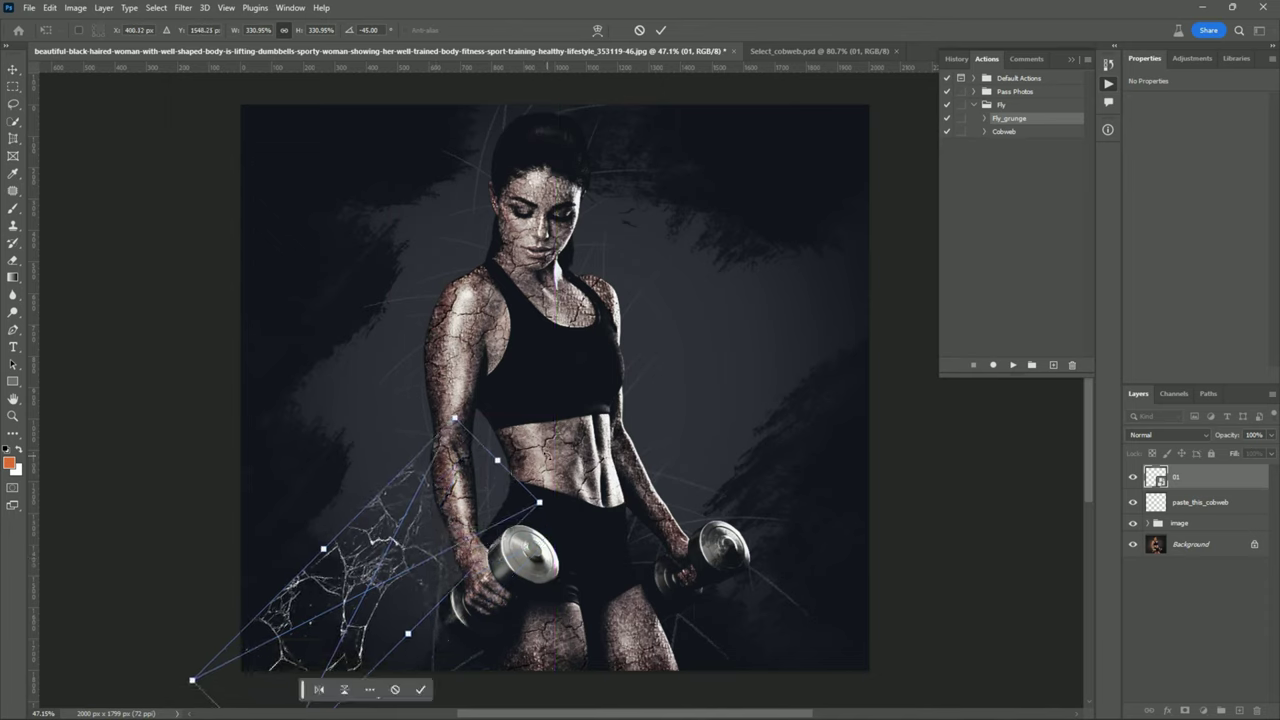
{"action": "left_click_drag", "start_coordinate": [509, 474], "coordinate": [517, 493]}
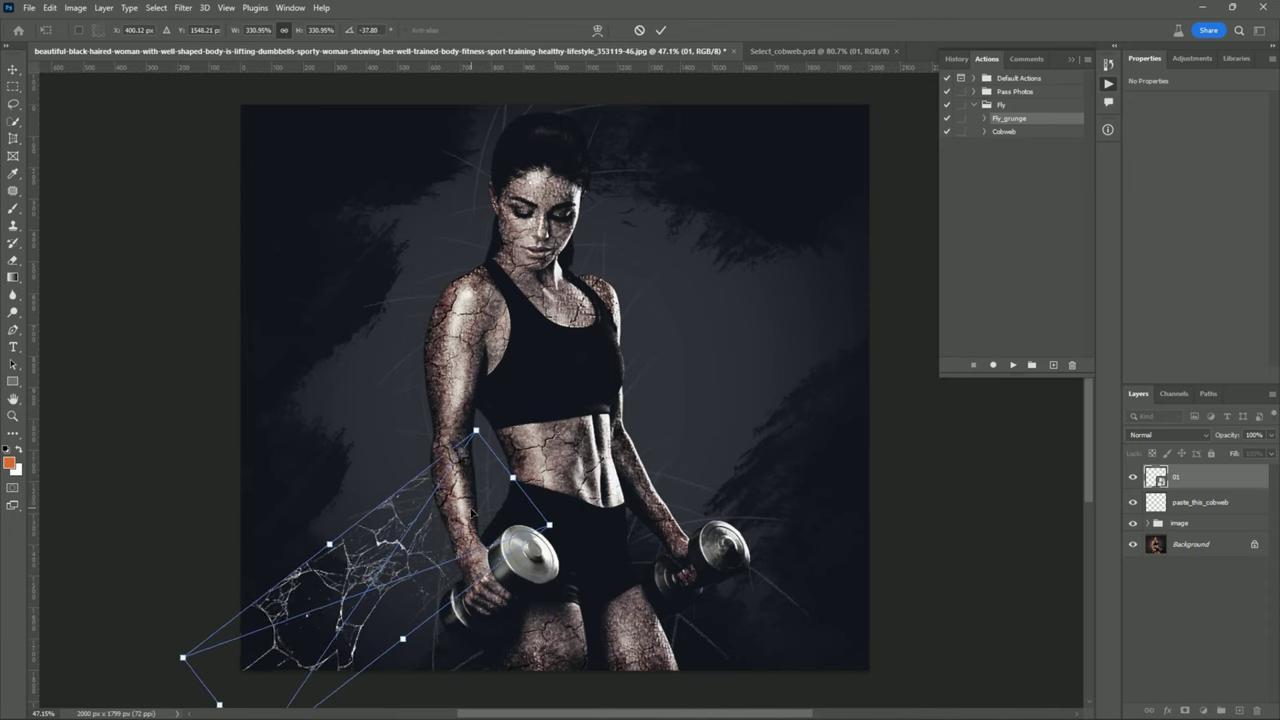
{"action": "key", "text": "Return"}
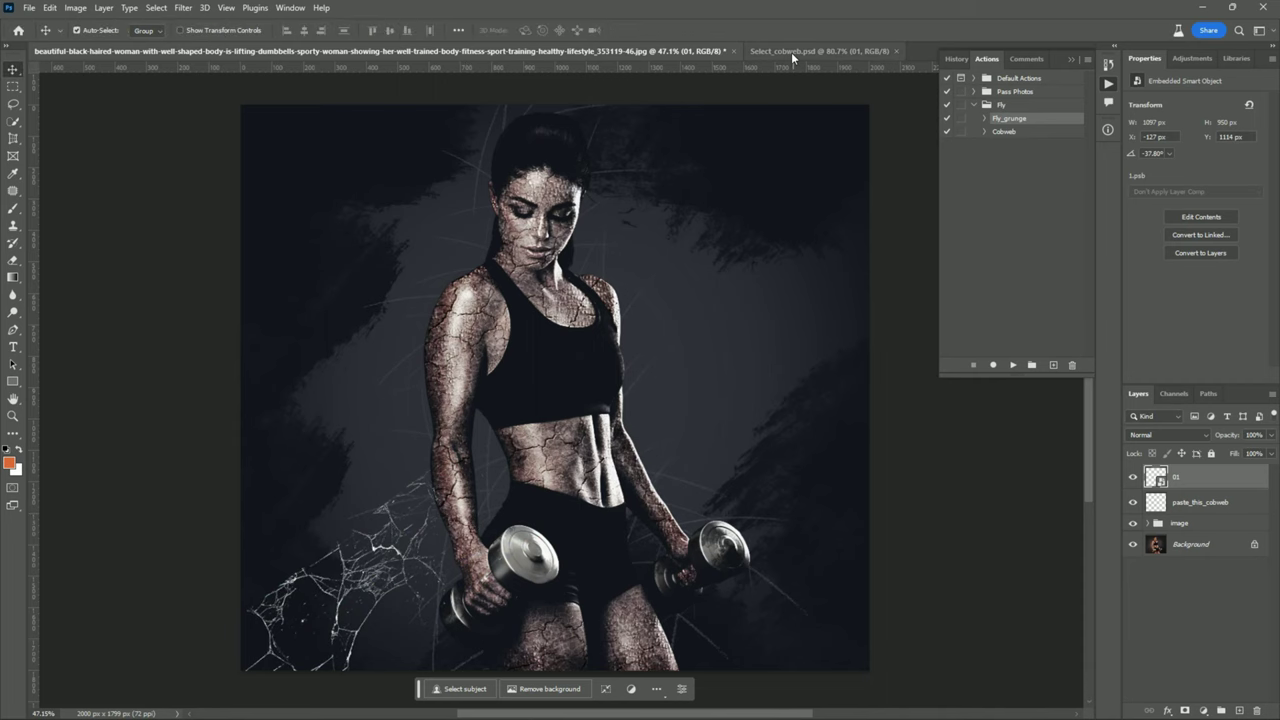
{"action": "left_click", "coordinate": [791, 52]}
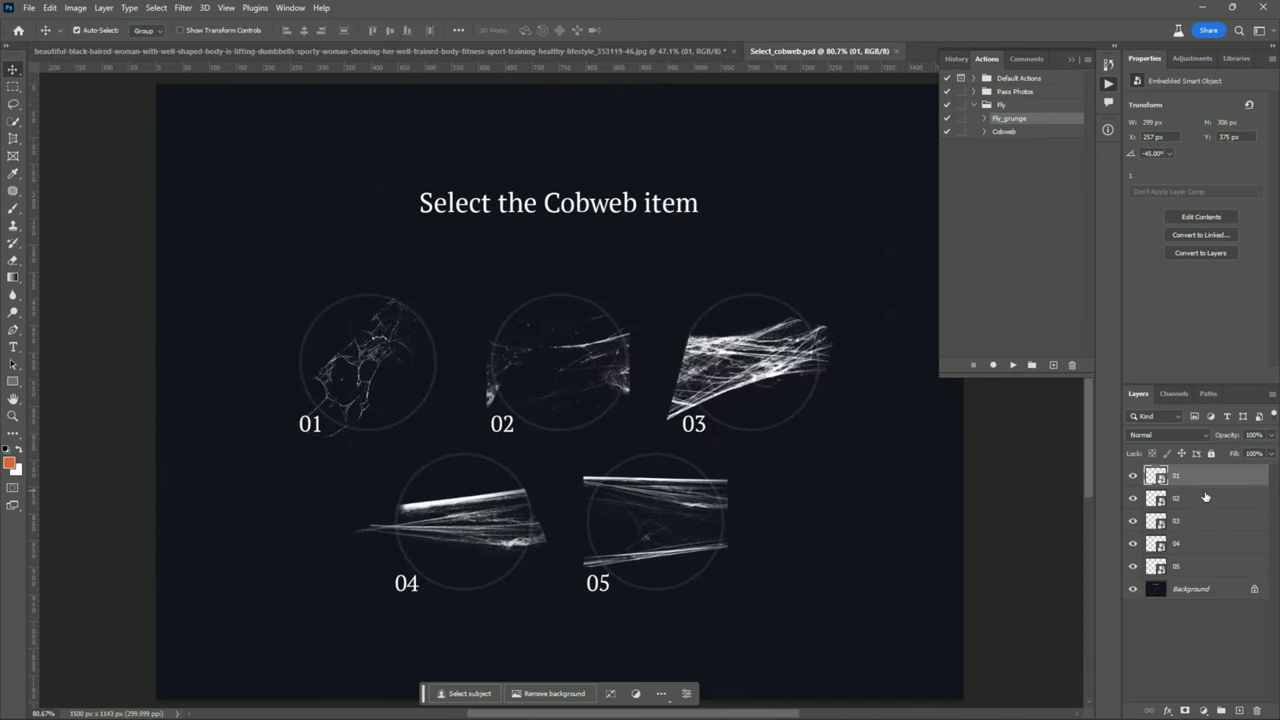
Bring cobweb 02 into the fitness photo, enlarged and tilted about -19 degrees against the right edge
{"action": "mouse_move", "coordinate": [1205, 497]}
{"action": "left_mouse_down"}
{"action": "mouse_move", "coordinate": [308, 52]}
{"action": "mouse_move", "coordinate": [845, 495]}
{"action": "mouse_move", "coordinate": [1088, 366]}
{"action": "left_mouse_up"}
{"action": "key", "text": "ctrl+t"}
{"action": "left_click_drag", "start_coordinate": [950, 445], "coordinate": [745, 480]}
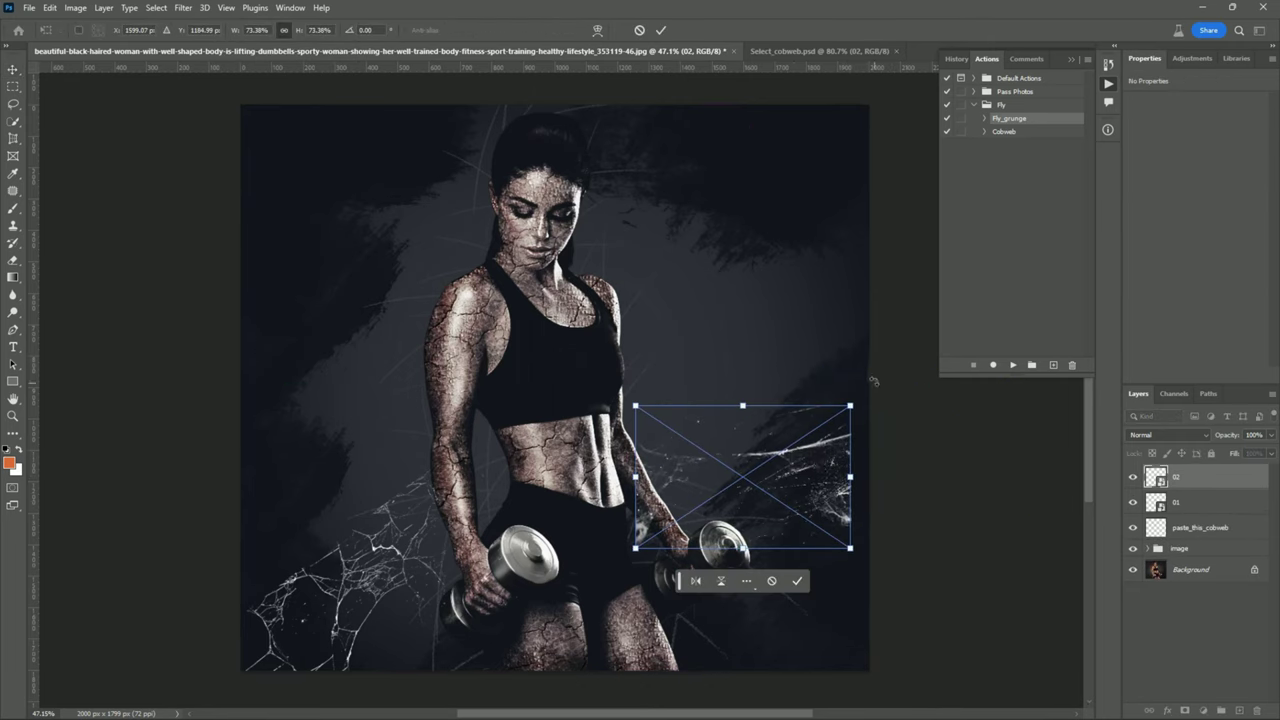
{"action": "mouse_move", "coordinate": [873, 381]}
{"action": "left_mouse_down"}
{"action": "mouse_move", "coordinate": [851, 447]}
{"action": "mouse_move", "coordinate": [932, 470]}
{"action": "left_mouse_up"}
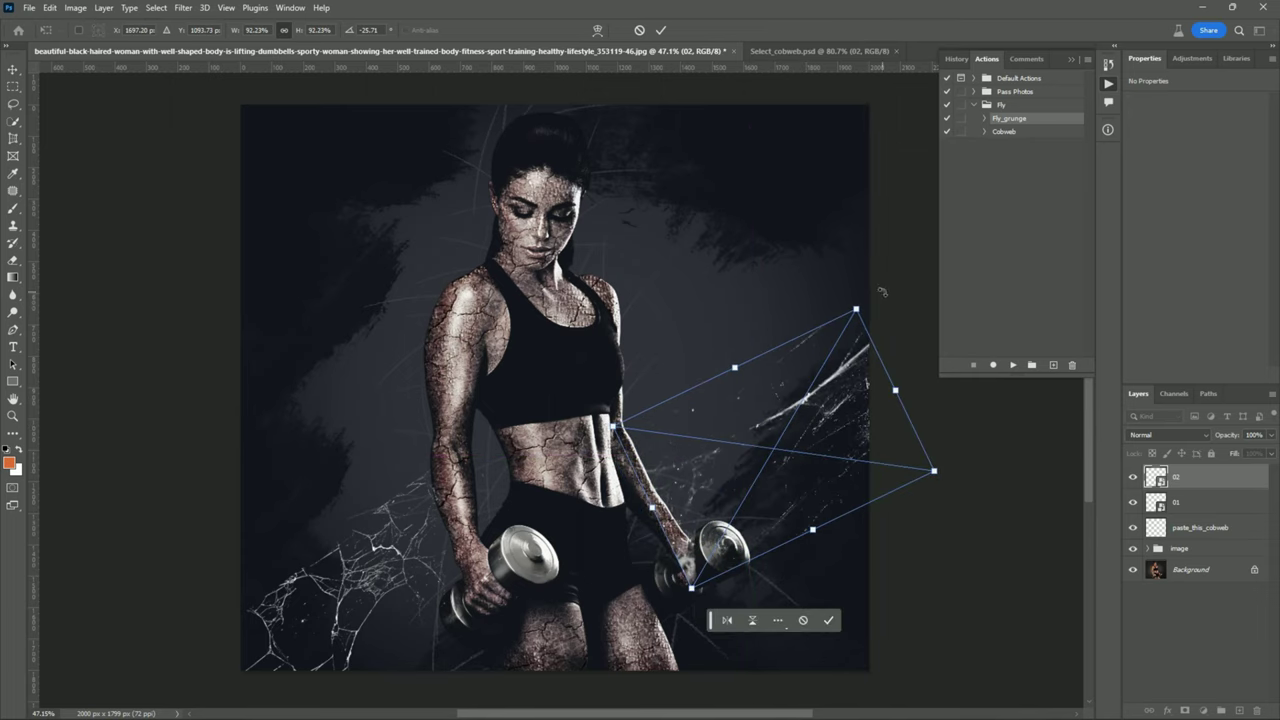
{"action": "mouse_move", "coordinate": [881, 292]}
{"action": "left_mouse_down"}
{"action": "mouse_move", "coordinate": [908, 280]}
{"action": "mouse_move", "coordinate": [895, 312]}
{"action": "left_mouse_up"}
{"action": "left_click_drag", "start_coordinate": [852, 398], "coordinate": [848, 388]}
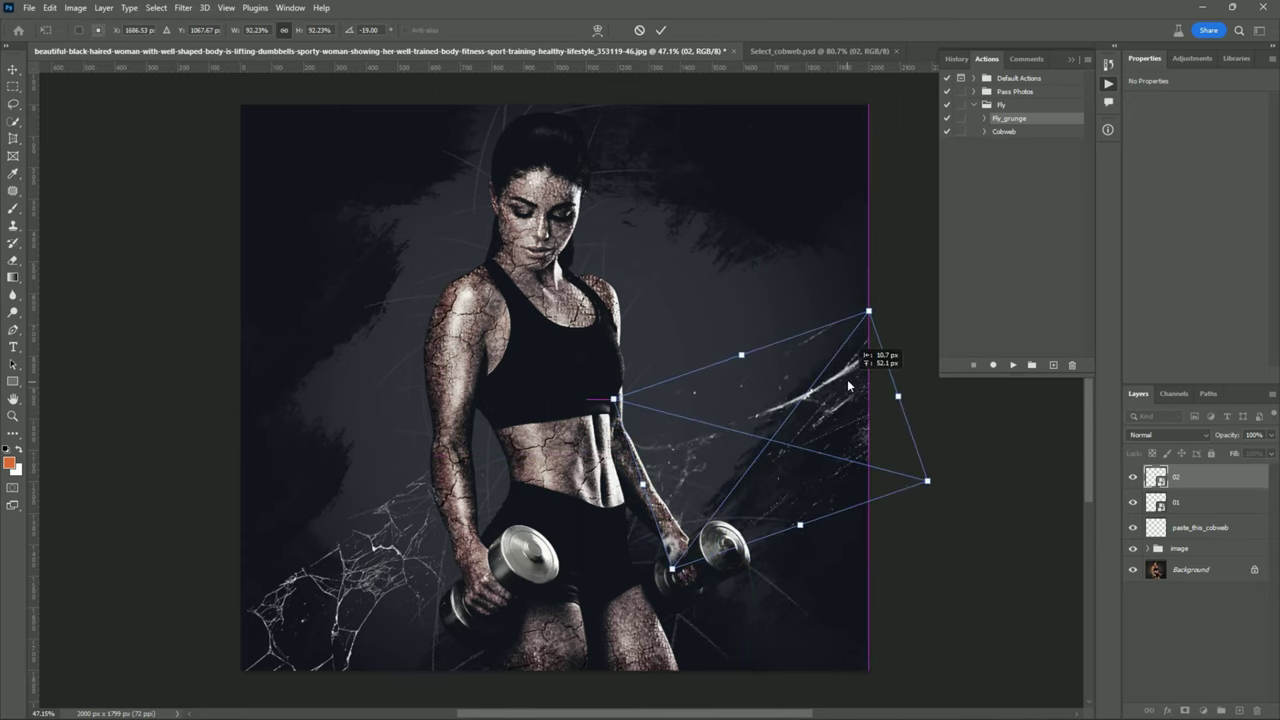
{"action": "key", "text": "Return"}
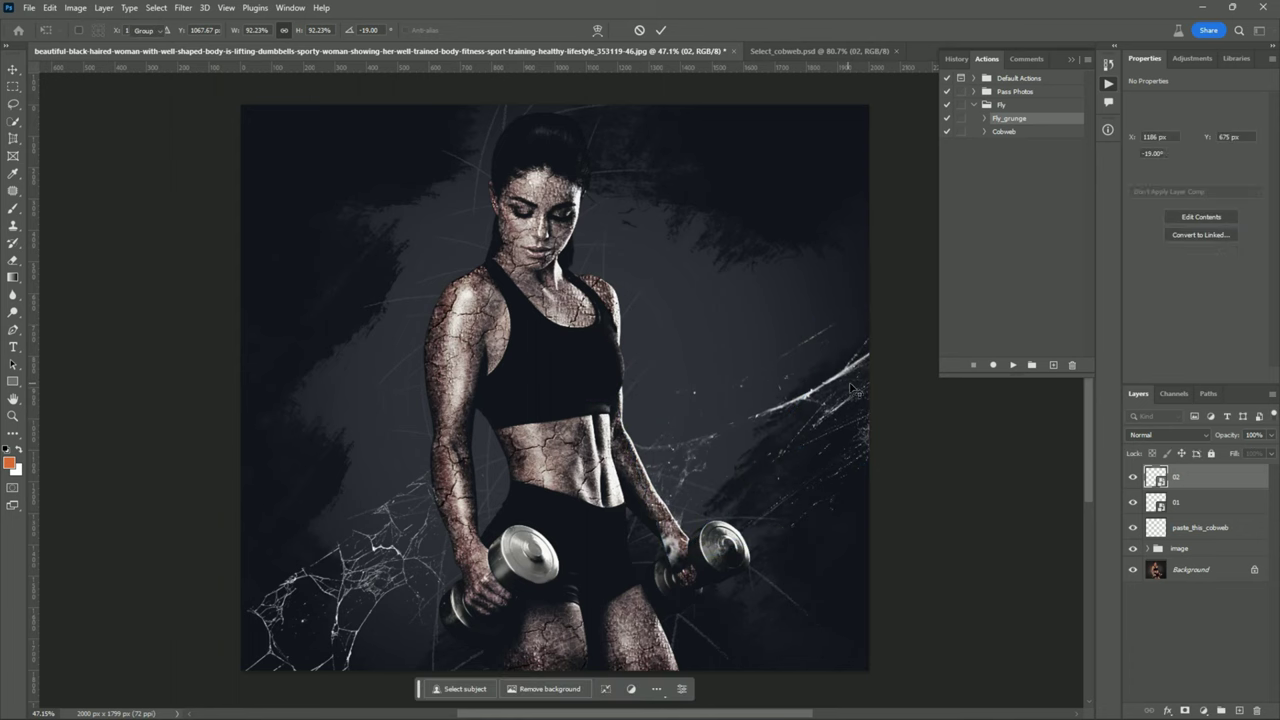
{"action": "scroll", "coordinate": [848, 388], "scroll_direction": "up", "scroll_amount": 1}
{"action": "scroll", "coordinate": [848, 388], "scroll_direction": "down", "scroll_amount": 1}
{"action": "scroll", "coordinate": [830, 350], "scroll_direction": "down", "scroll_amount": 1}
{"action": "scroll", "coordinate": [830, 350], "scroll_direction": "up", "scroll_amount": 1}
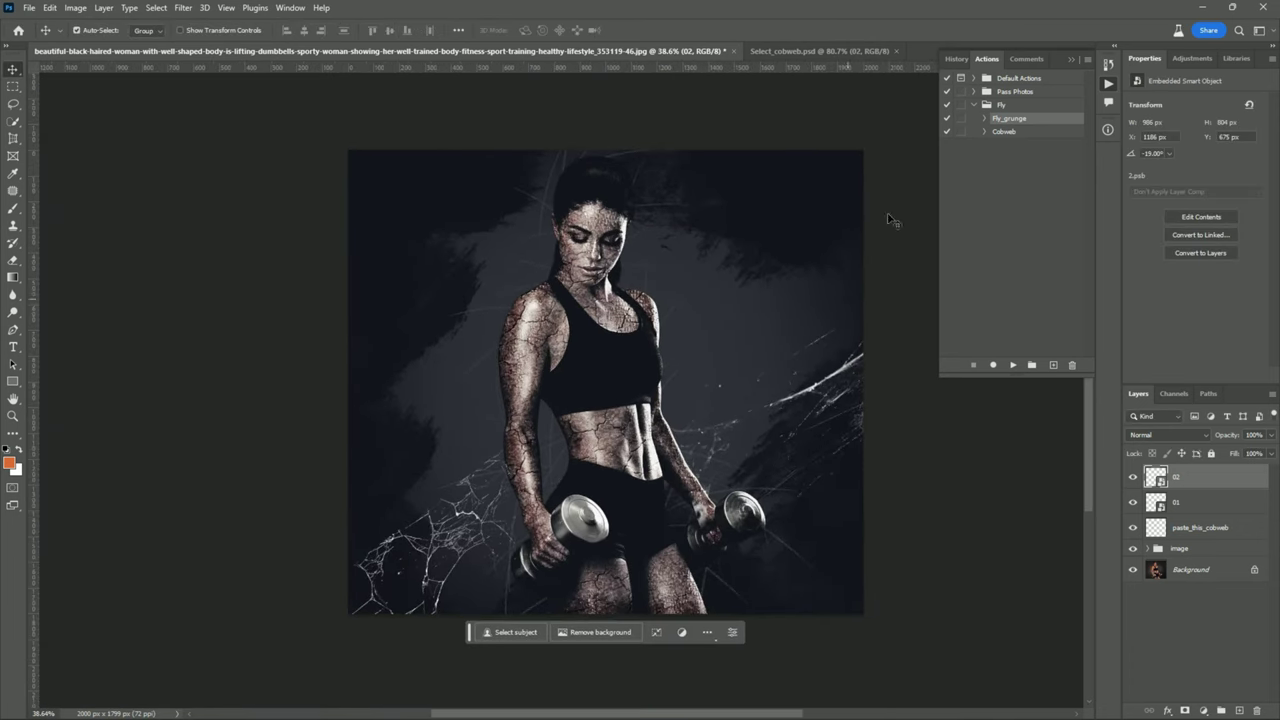
Copy cobweb 03 in, enlarge it to about 229 percent, and rotate it to fan from the shoulder
{"action": "left_click", "coordinate": [839, 54]}
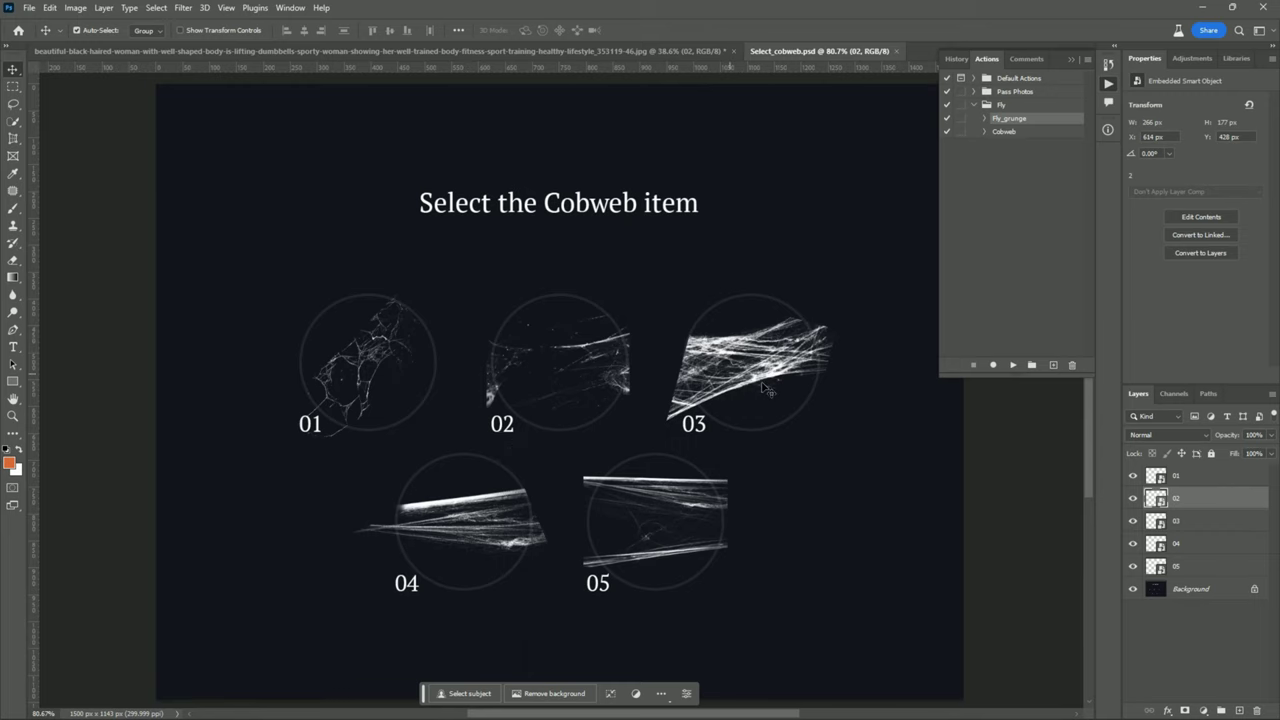
{"action": "left_click_drag", "start_coordinate": [1222, 526], "coordinate": [536, 355]}
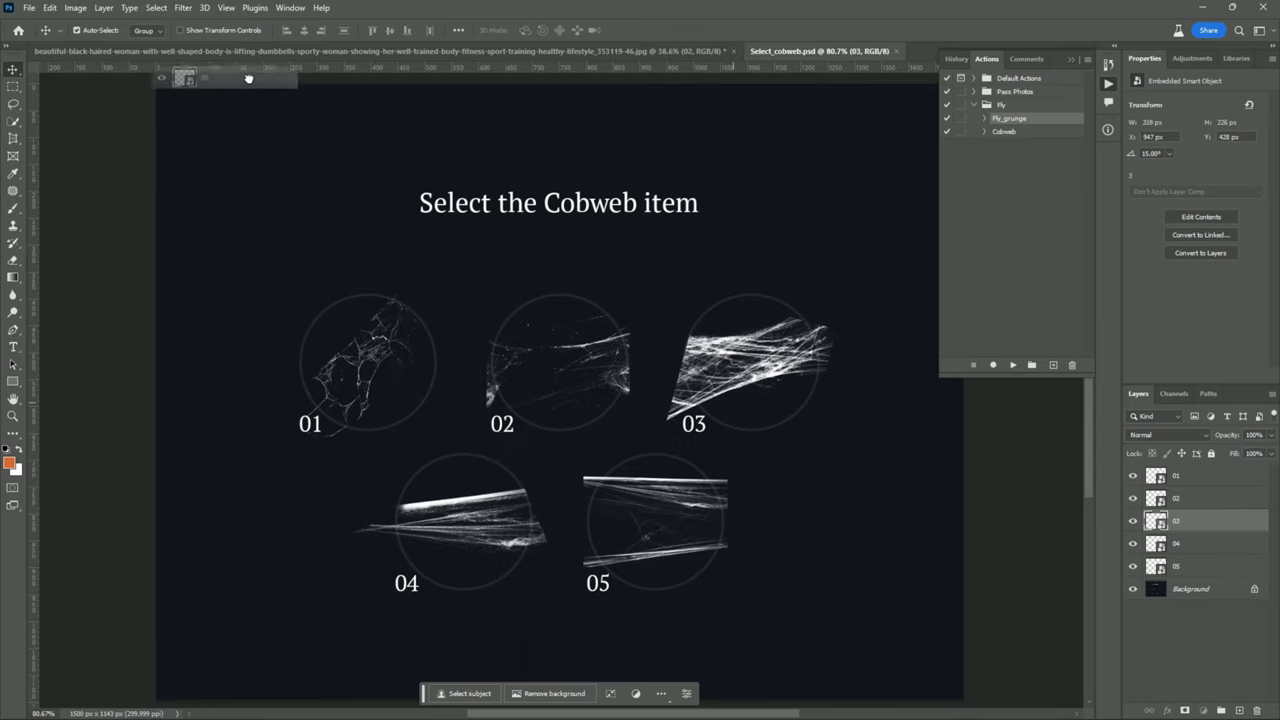
{"action": "key", "text": "ctrl+t"}
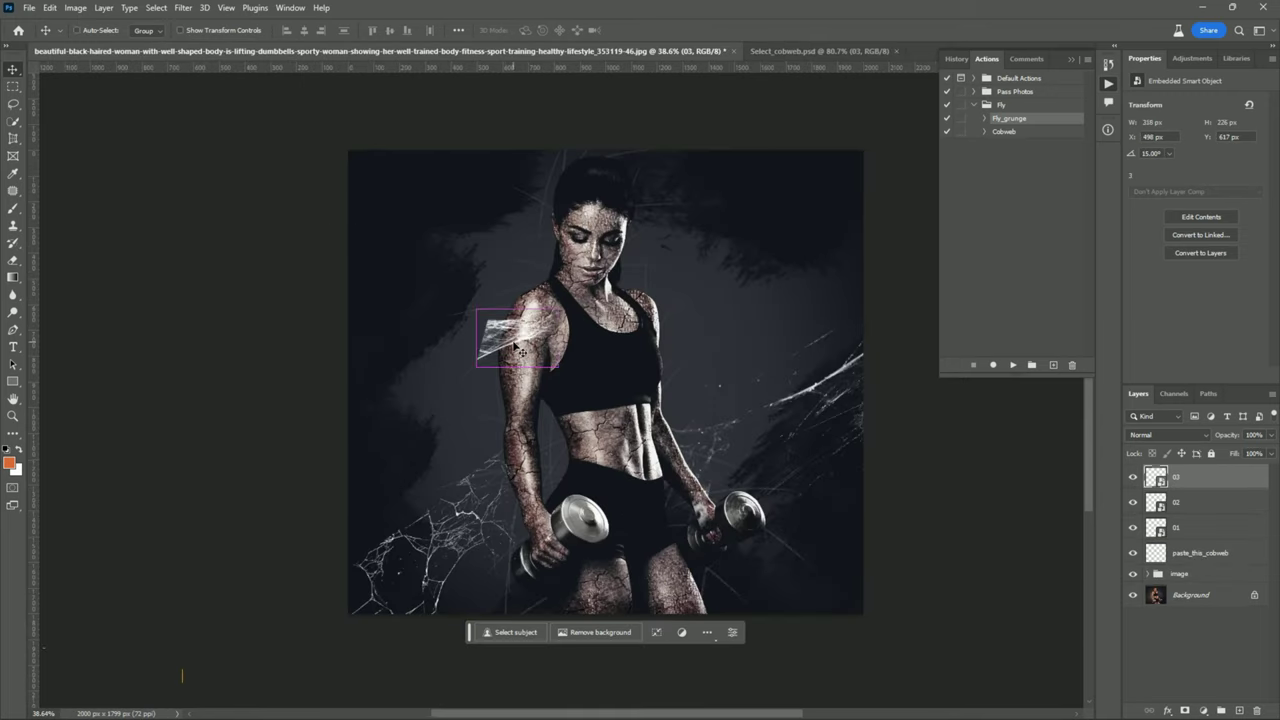
{"action": "mouse_move", "coordinate": [470, 300]}
{"action": "left_mouse_down"}
{"action": "mouse_move", "coordinate": [262, 146]}
{"action": "mouse_move", "coordinate": [308, 462]}
{"action": "left_mouse_up"}
{"action": "left_click_drag", "start_coordinate": [482, 298], "coordinate": [330, 78]}
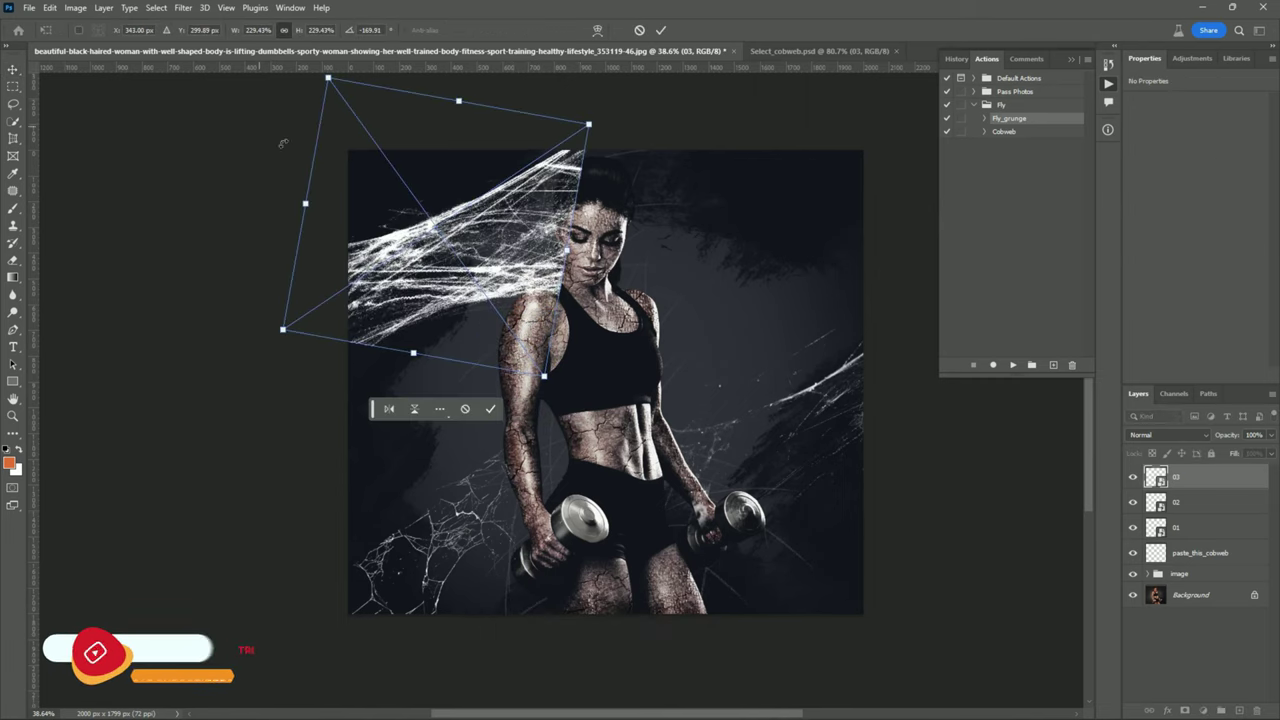
{"action": "left_click_drag", "start_coordinate": [513, 190], "coordinate": [459, 347]}
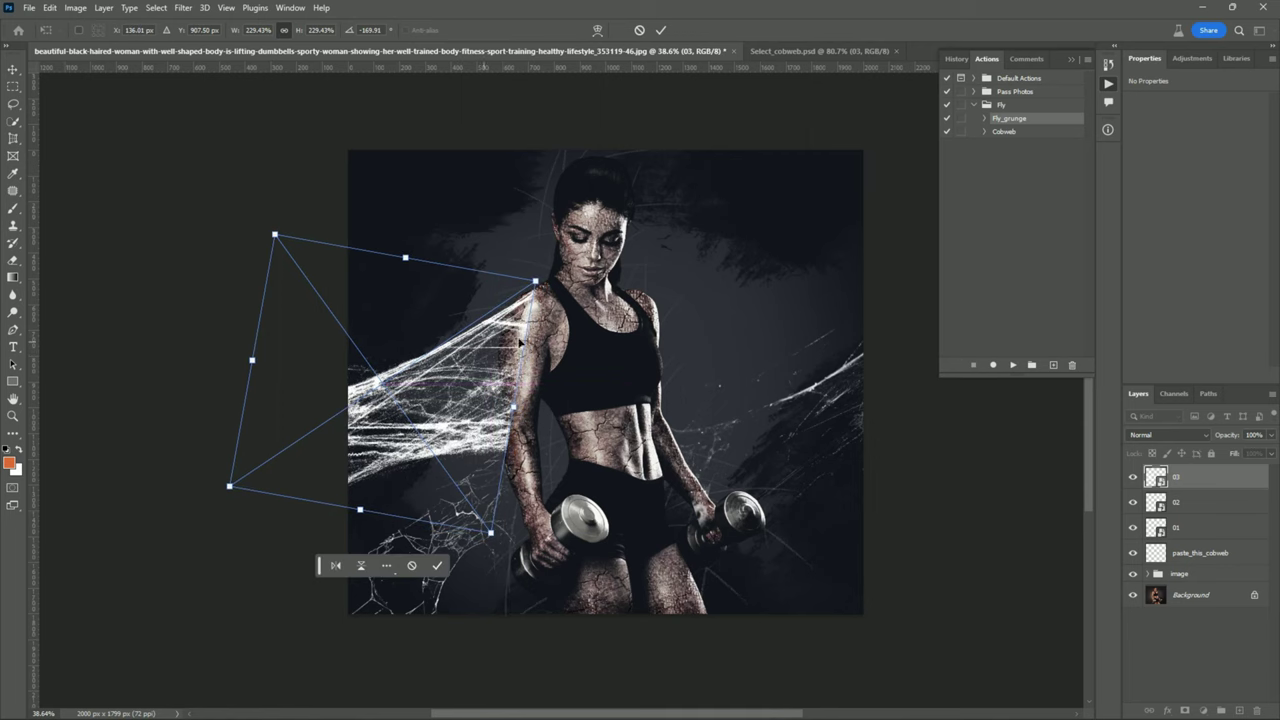
{"action": "left_click_drag", "start_coordinate": [568, 276], "coordinate": [570, 287]}
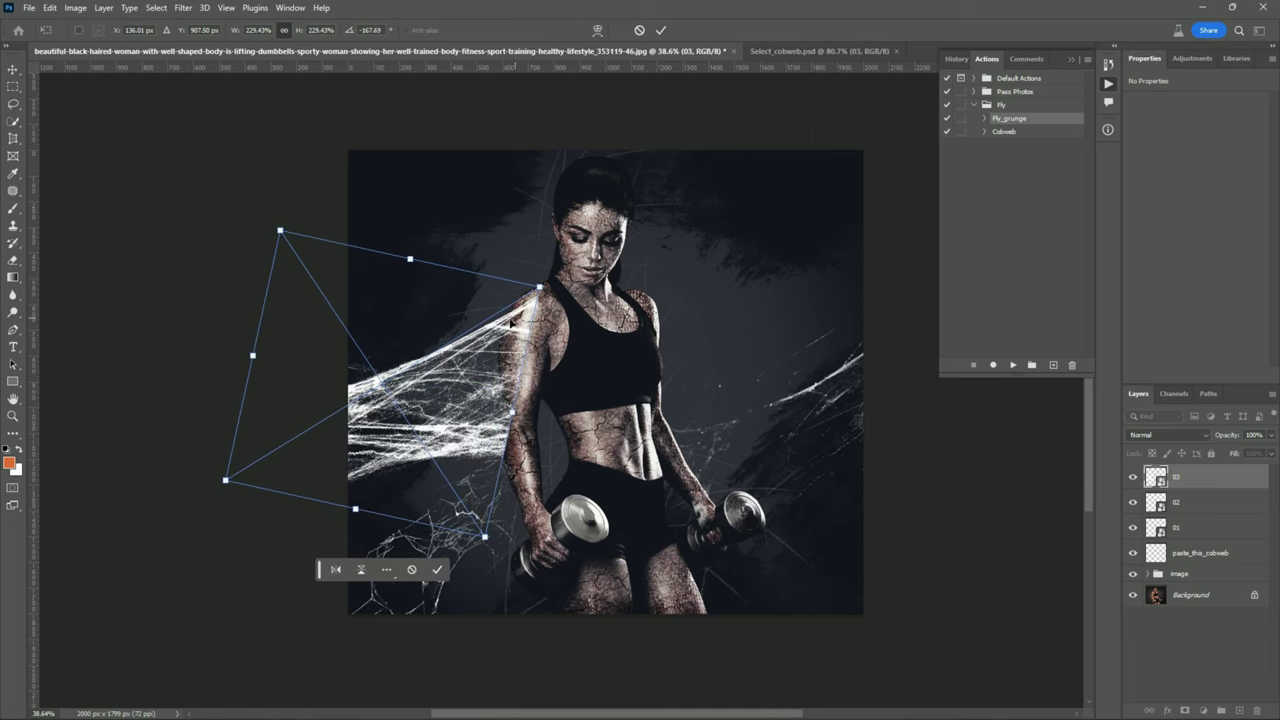
{"action": "key", "text": "Return"}
{"action": "scroll", "coordinate": [517, 326], "scroll_direction": "up", "scroll_amount": 3}
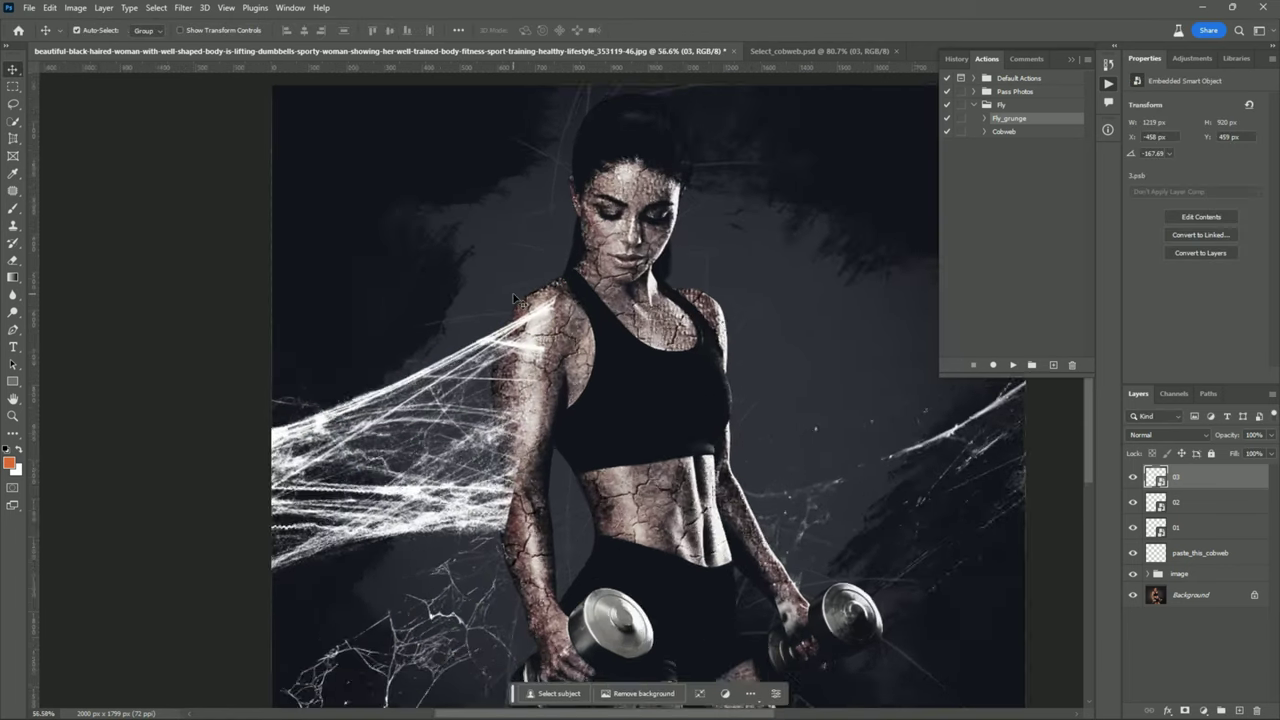
{"action": "scroll", "coordinate": [517, 320], "scroll_direction": "up", "scroll_amount": 1}
{"action": "scroll", "coordinate": [517, 310], "scroll_direction": "down", "scroll_amount": 3}
{"action": "scroll", "coordinate": [517, 300], "scroll_direction": "down", "scroll_amount": 2}
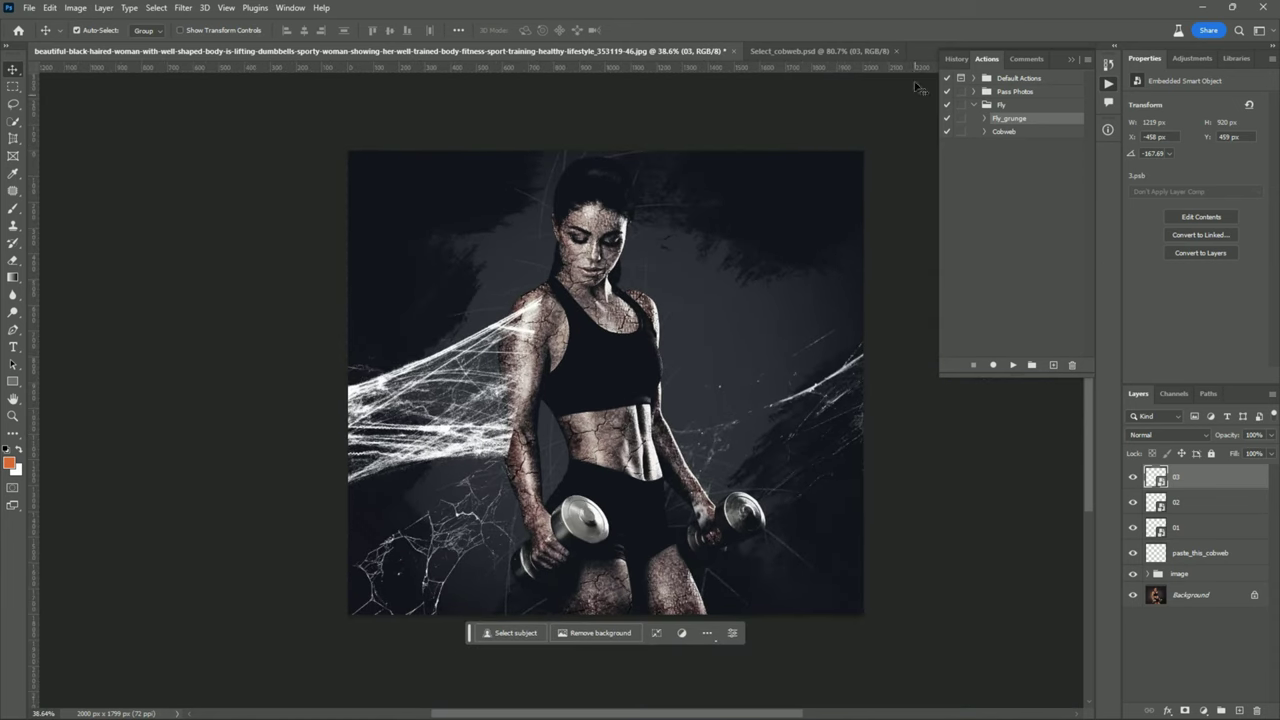
Bring cobweb 04 into the fitness photo and scale it up roughly three times
{"action": "left_click", "coordinate": [844, 51]}
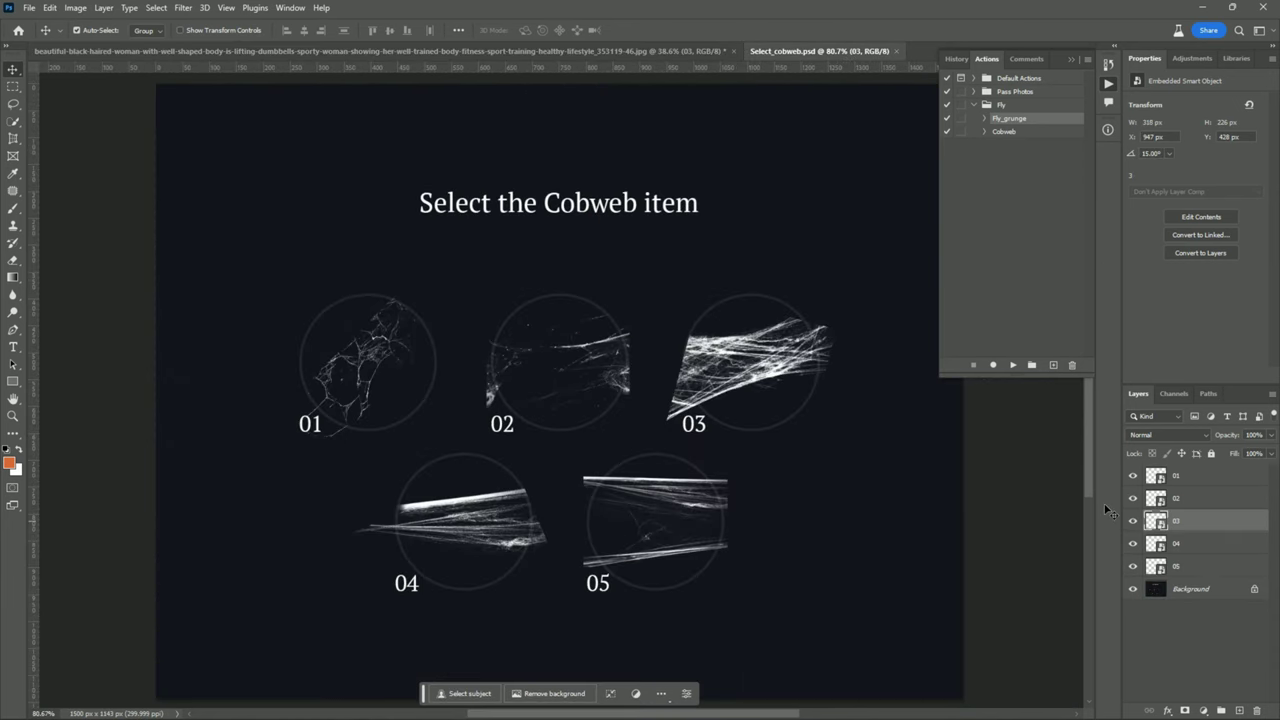
{"action": "mouse_move", "coordinate": [1180, 541]}
{"action": "left_mouse_down"}
{"action": "mouse_move", "coordinate": [566, 175]}
{"action": "mouse_move", "coordinate": [792, 345]}
{"action": "left_mouse_up"}
{"action": "key", "text": "ctrl+t"}
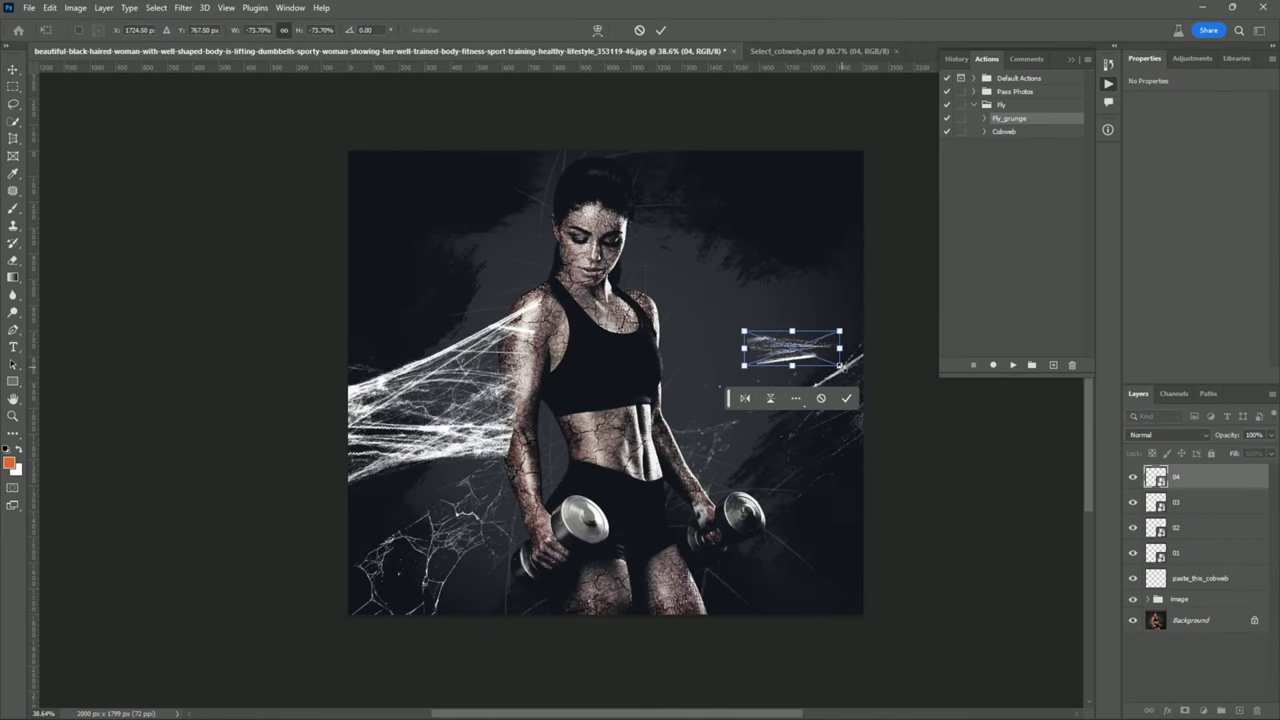
{"action": "mouse_move", "coordinate": [839, 365]}
{"action": "left_mouse_down"}
{"action": "mouse_move", "coordinate": [1107, 495]}
{"action": "mouse_move", "coordinate": [1105, 510]}
{"action": "left_mouse_up"}
{"action": "left_click_drag", "start_coordinate": [795, 365], "coordinate": [676, 302]}
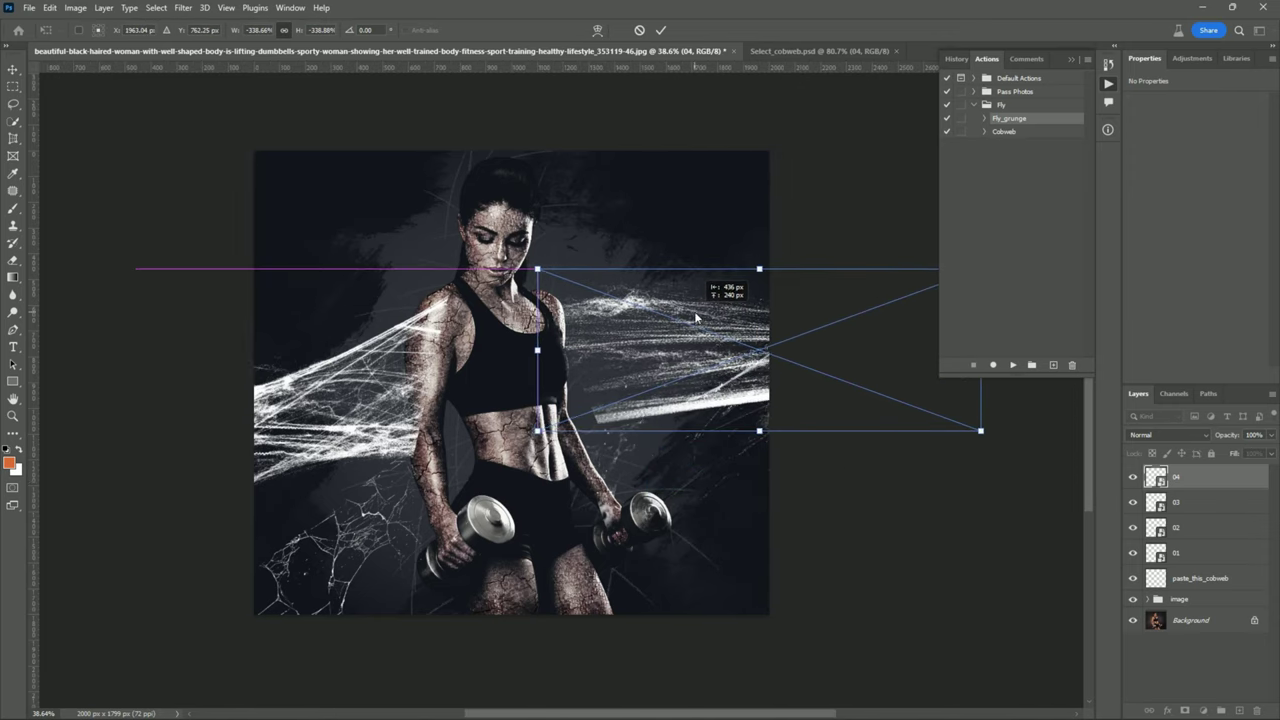
{"action": "scroll", "coordinate": [676, 302], "scroll_direction": "down", "scroll_amount": 2}
{"action": "scroll", "coordinate": [650, 300], "scroll_direction": "right", "scroll_amount": 2}
{"action": "scroll", "coordinate": [633, 292], "scroll_direction": "up", "scroll_amount": 3}
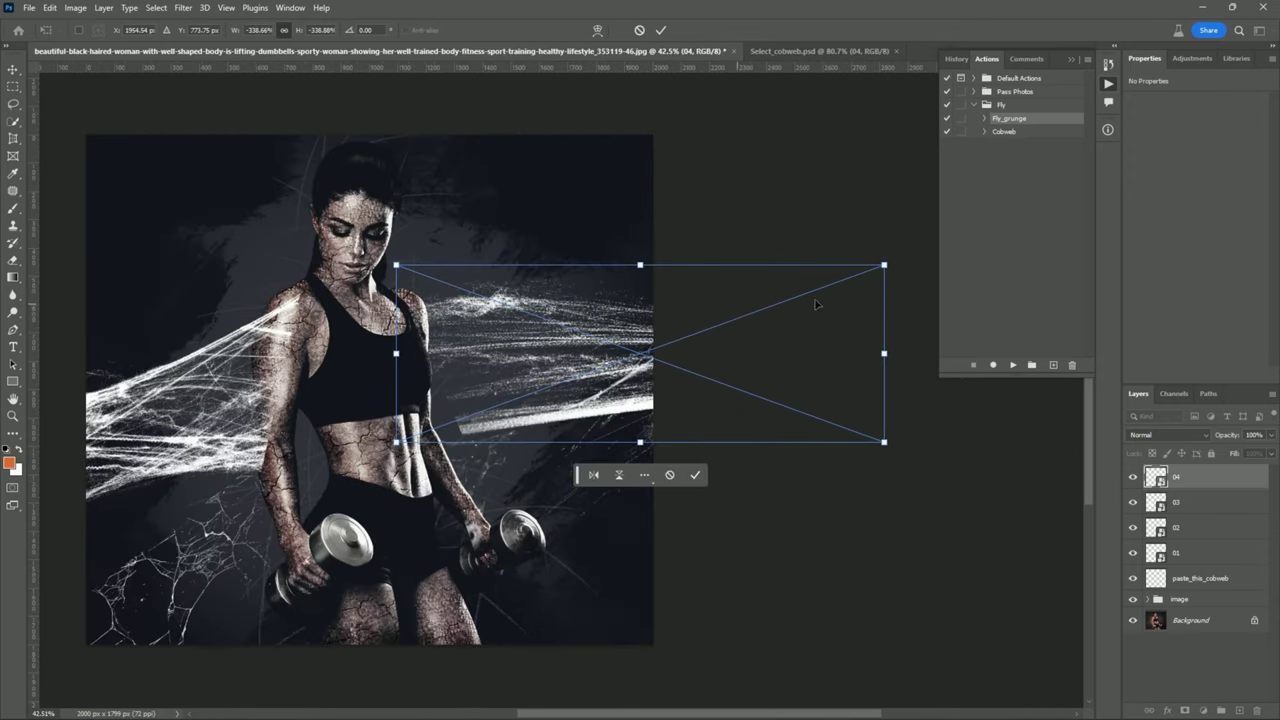
{"action": "left_click_drag", "start_coordinate": [886, 262], "coordinate": [786, 300]}
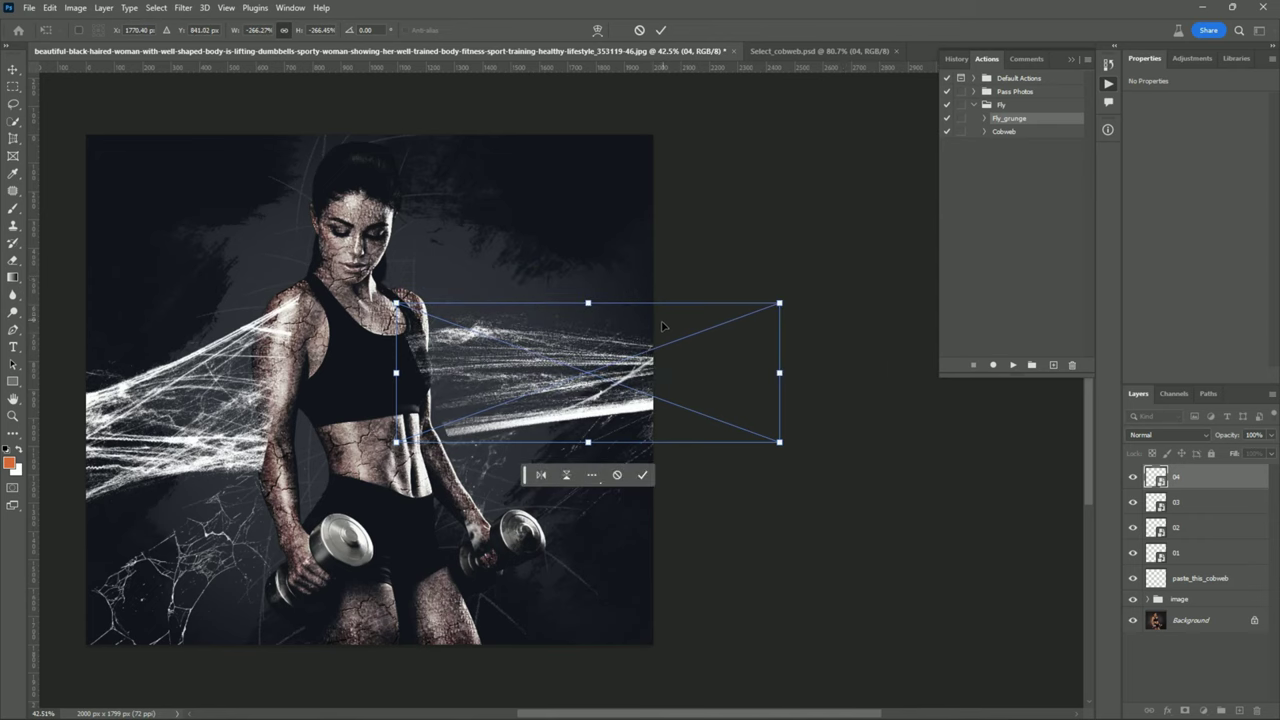
{"action": "left_click_drag", "start_coordinate": [662, 323], "coordinate": [662, 273]}
Rotate and distort cobweb 04 to hang diagonally from the top-left corner onto the shoulder
{"action": "mouse_move", "coordinate": [833, 265]}
{"action": "left_mouse_down"}
{"action": "mouse_move", "coordinate": [712, 211]}
{"action": "mouse_move", "coordinate": [704, 345]}
{"action": "left_mouse_up"}
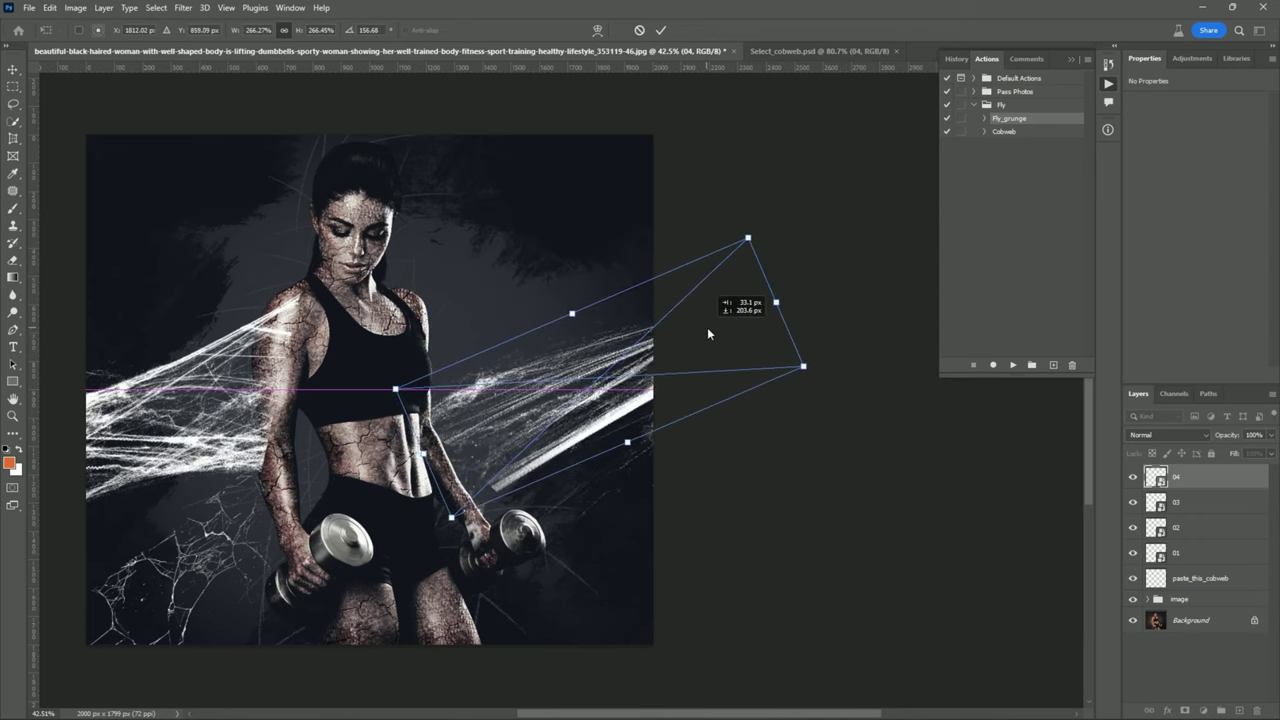
{"action": "left_click_drag", "start_coordinate": [742, 252], "coordinate": [537, 135]}
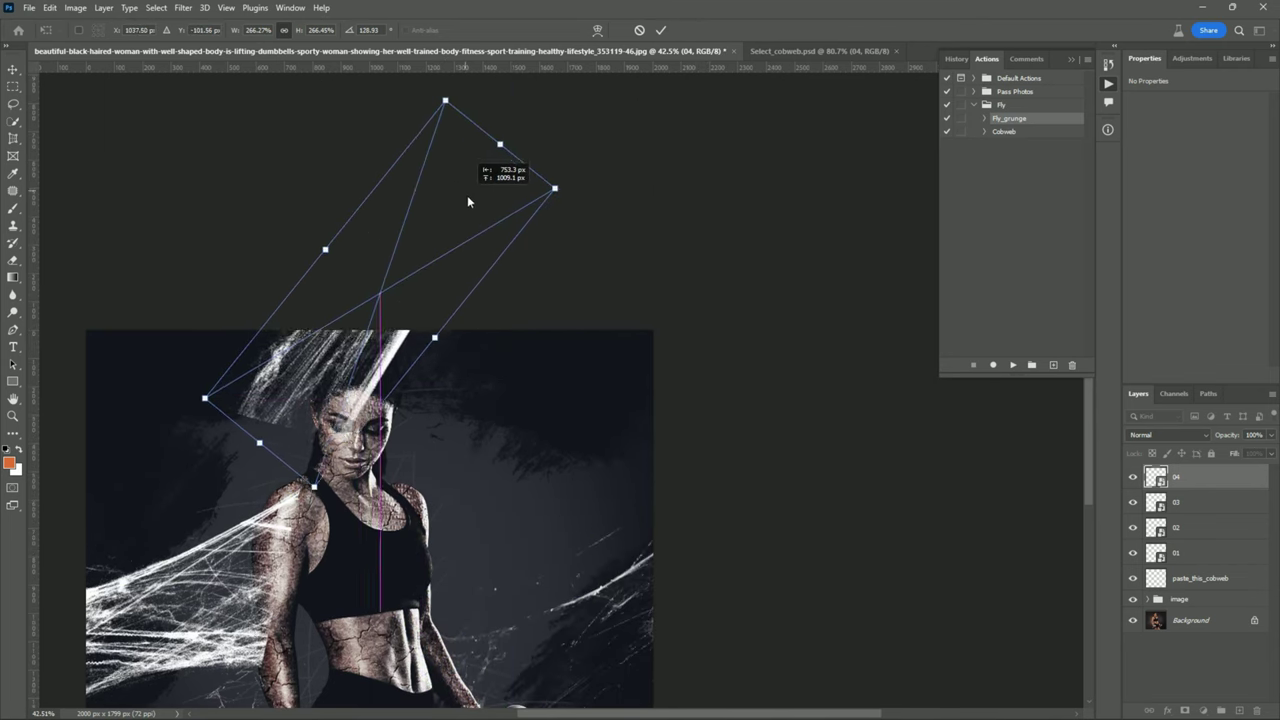
{"action": "left_click_drag", "start_coordinate": [537, 135], "coordinate": [466, 233]}
{"action": "left_click_drag", "start_coordinate": [599, 197], "coordinate": [355, 85]}
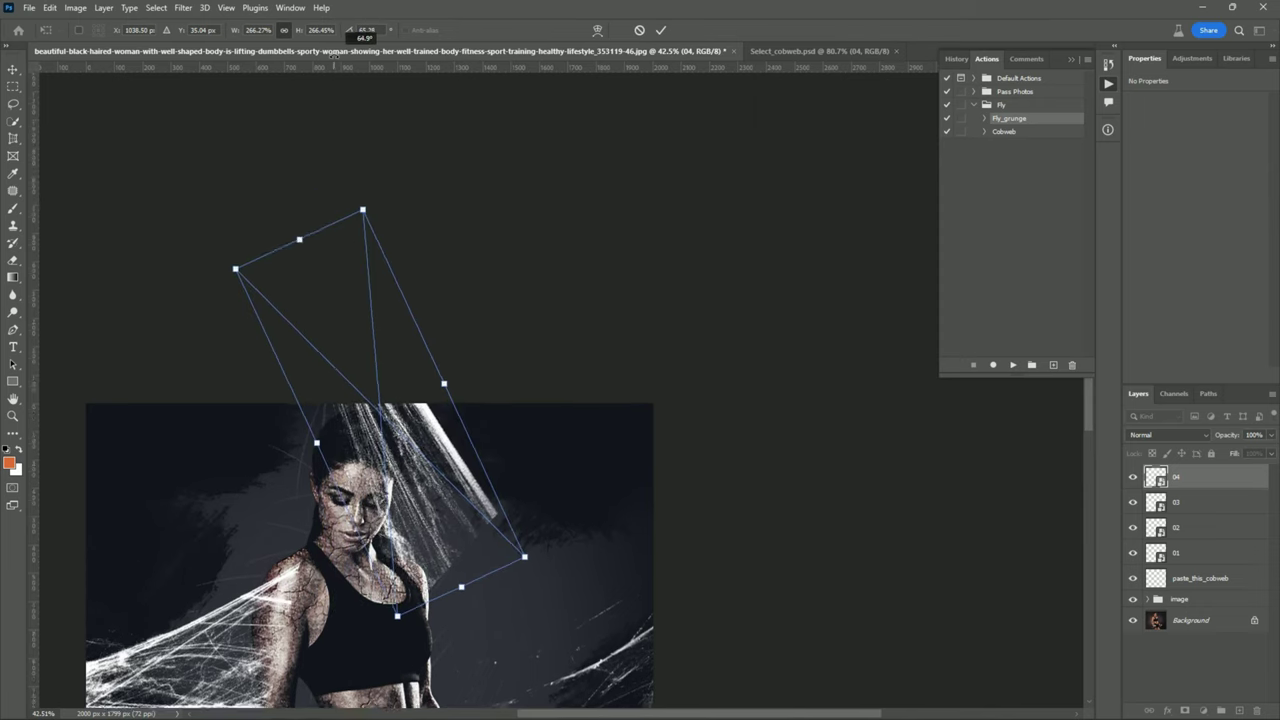
{"action": "left_click_drag", "start_coordinate": [543, 432], "coordinate": [699, 271]}
{"action": "left_click_drag", "start_coordinate": [587, 344], "coordinate": [397, 396]}
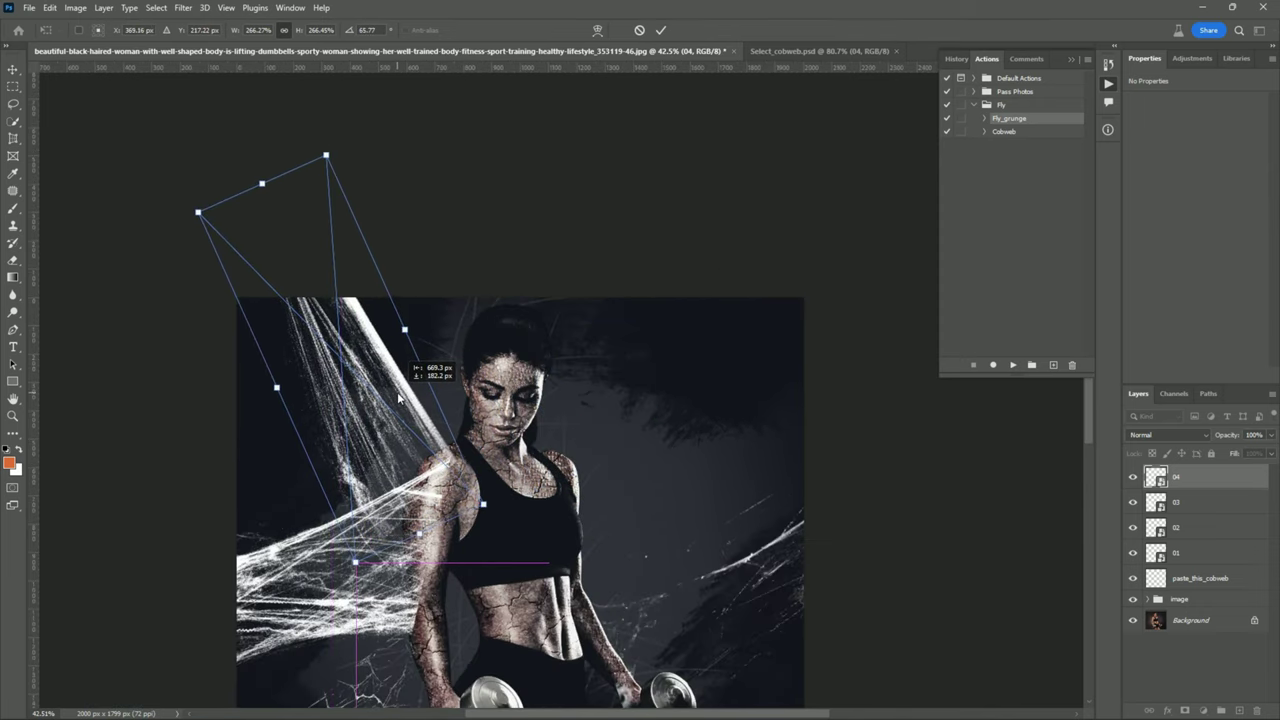
{"action": "left_click_drag", "start_coordinate": [397, 396], "coordinate": [397, 394]}
{"action": "key", "text": "Return"}
{"action": "scroll", "coordinate": [396, 391], "scroll_direction": "up", "scroll_amount": 2}
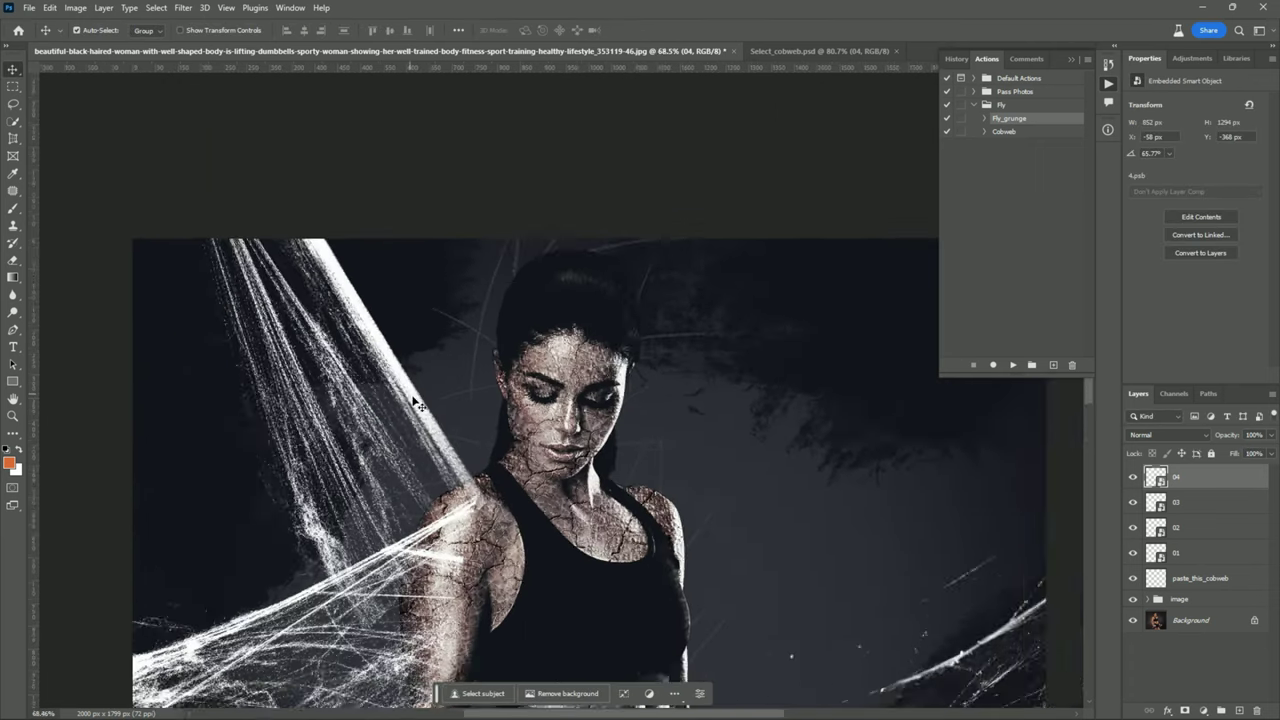
{"action": "scroll", "coordinate": [558, 390], "scroll_direction": "down", "scroll_amount": 4}
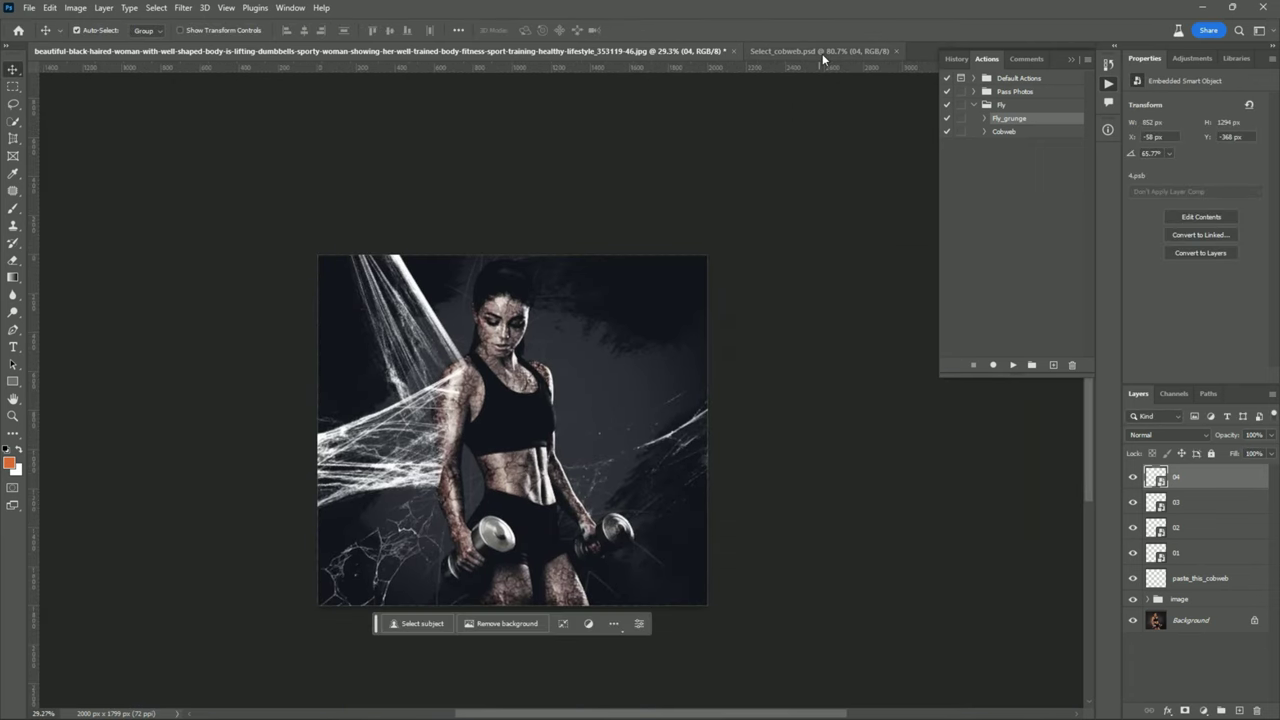
Bring cobweb 05 into the photo, enlarged across the upper right from the woman's head
{"action": "left_click", "coordinate": [822, 51]}
{"action": "mouse_move", "coordinate": [1192, 568]}
{"action": "left_mouse_down"}
{"action": "mouse_move", "coordinate": [266, 56]}
{"action": "mouse_move", "coordinate": [640, 330]}
{"action": "mouse_move", "coordinate": [740, 290]}
{"action": "mouse_move", "coordinate": [736, 262]}
{"action": "left_mouse_up"}
{"action": "key", "text": "ctrl+t"}
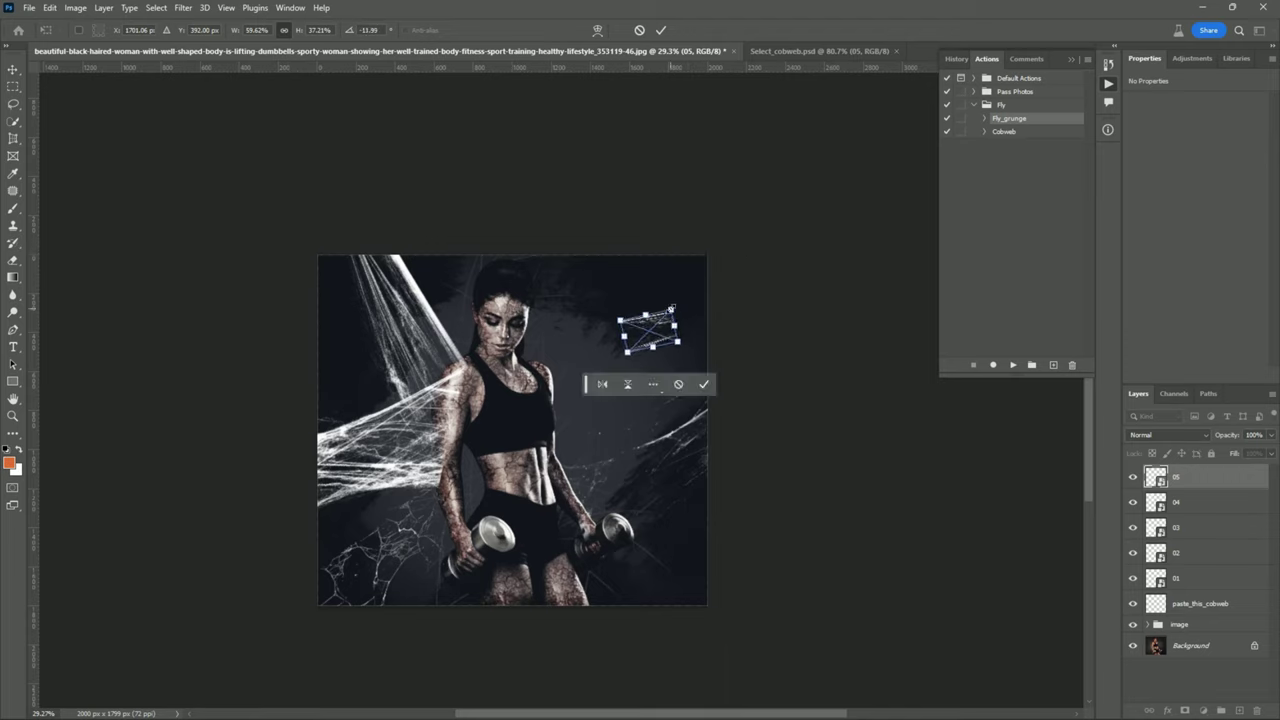
{"action": "left_click_drag", "start_coordinate": [678, 319], "coordinate": [803, 181]}
{"action": "mouse_move", "coordinate": [771, 240]}
{"action": "left_mouse_down"}
{"action": "mouse_move", "coordinate": [682, 344]}
{"action": "mouse_move", "coordinate": [682, 312]}
{"action": "left_mouse_up"}
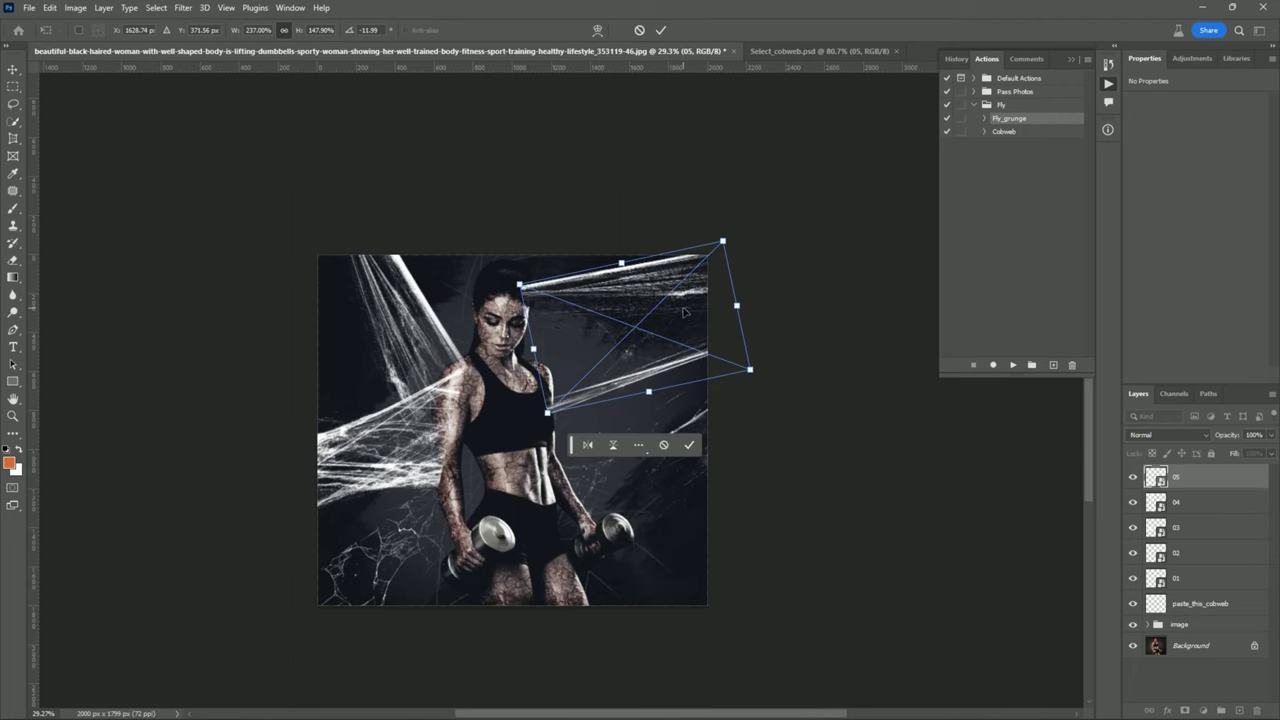
{"action": "key", "text": "Return"}
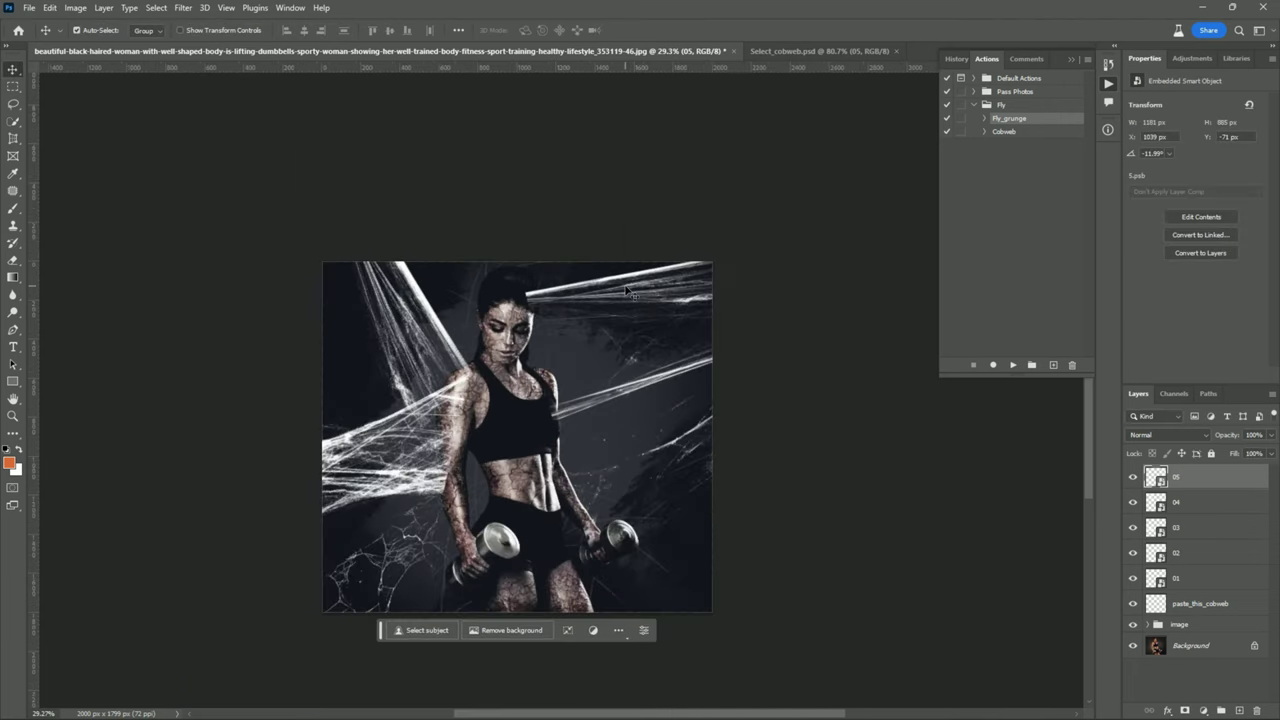
Select layers 05 through paste_this_cobweb and open their layer context menu
{"action": "scroll", "coordinate": [630, 293], "scroll_direction": "up", "scroll_amount": 5}
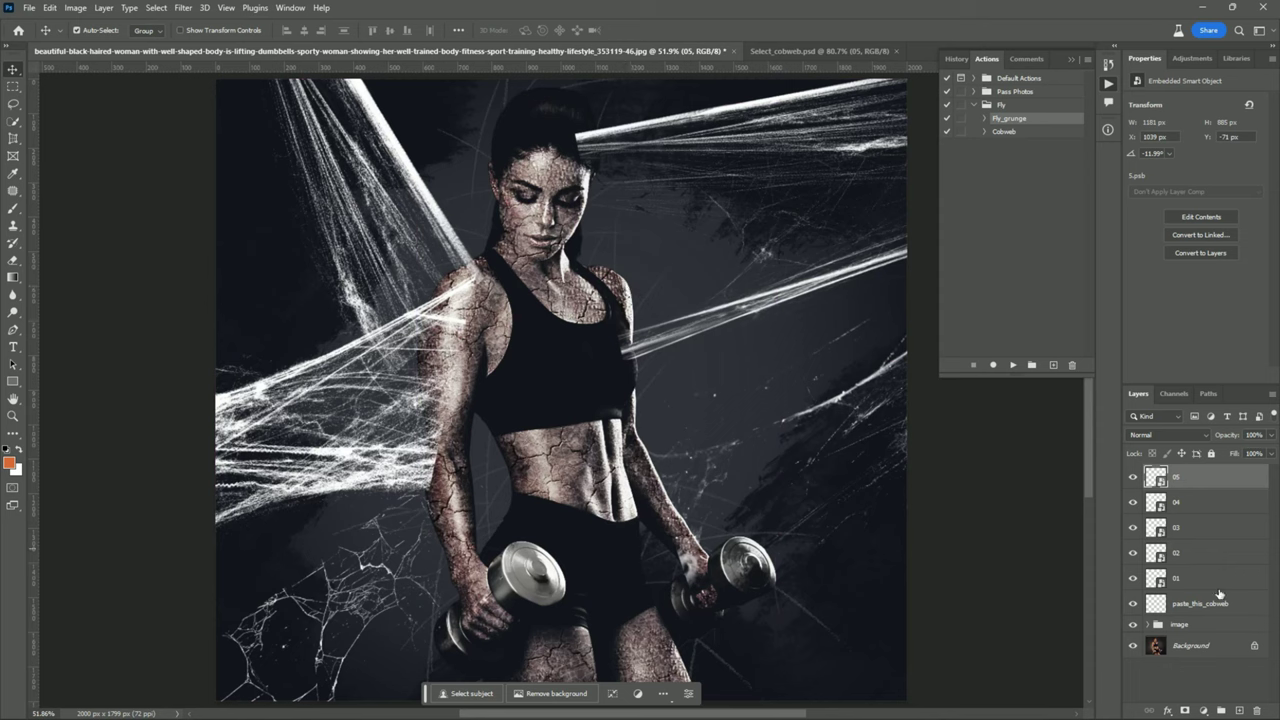
{"action": "left_click", "coordinate": [1205, 606], "text": "shift"}
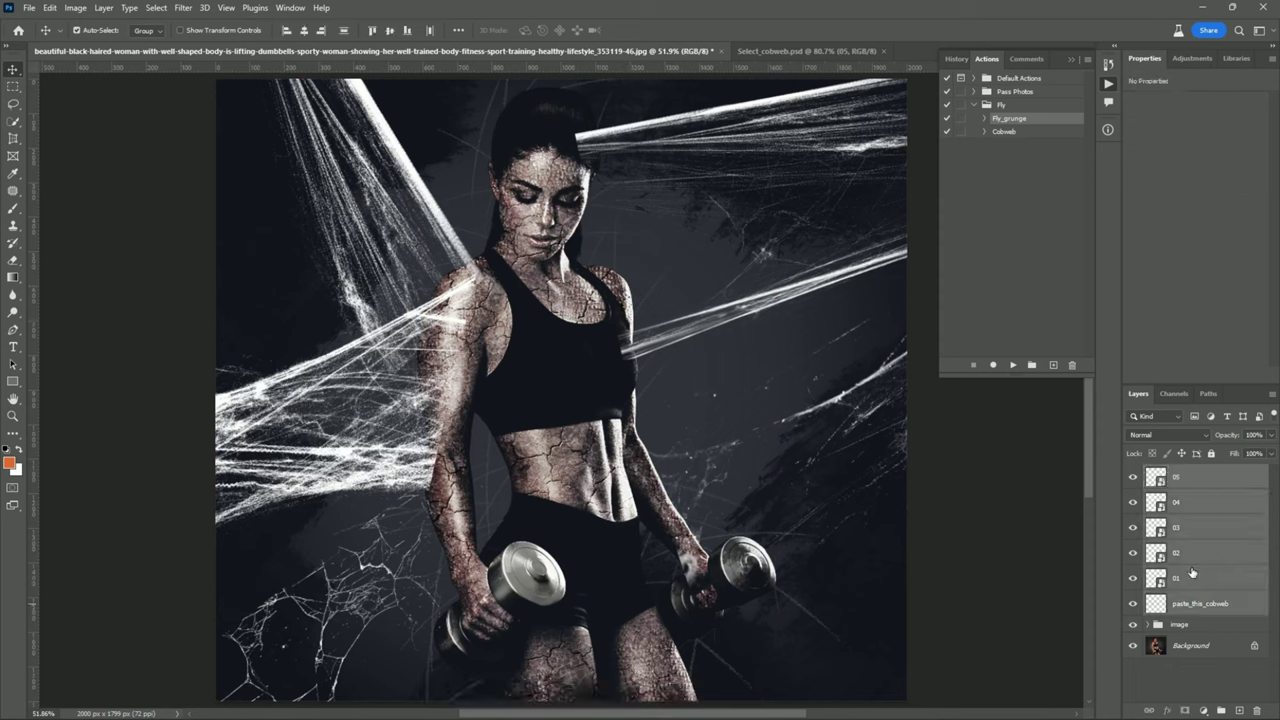
{"action": "right_click", "coordinate": [1190, 593]}
Merge the selected cobweb layers and rename the merged layer 'cobweb'
{"action": "left_click", "coordinate": [1190, 457]}
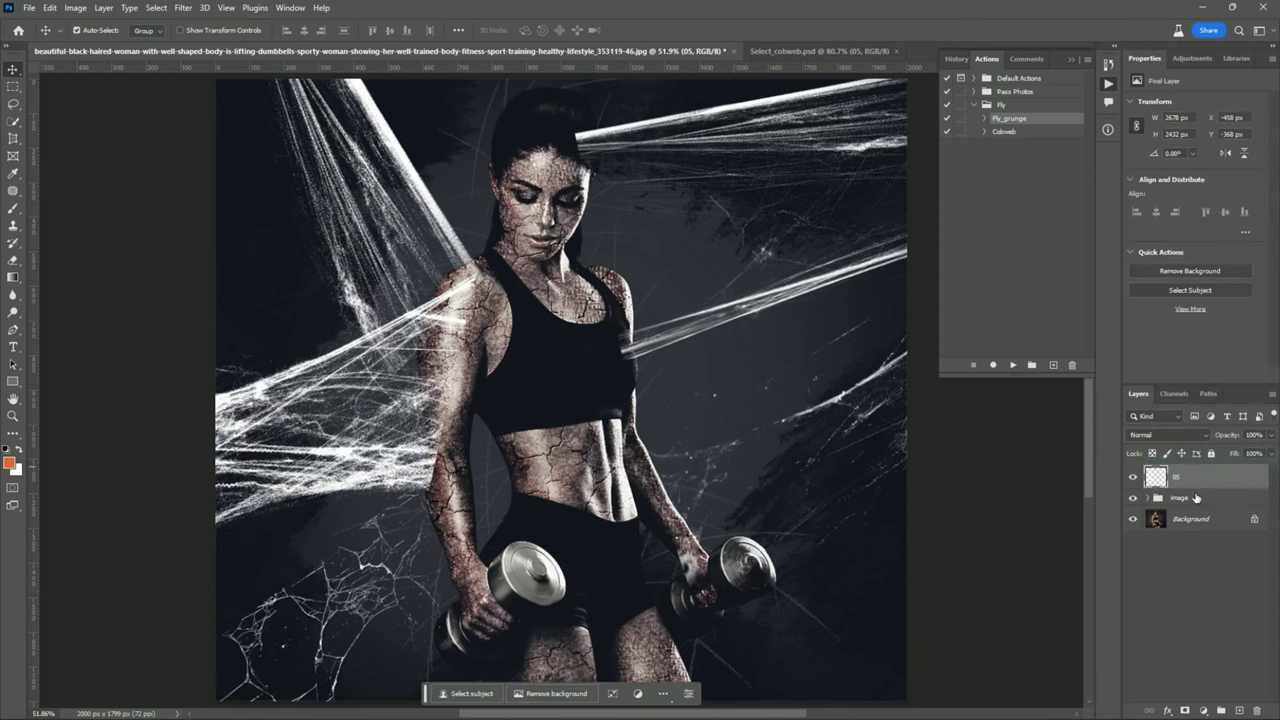
{"action": "double_click", "coordinate": [1178, 480]}
{"action": "type", "text": "cobweb"}
{"action": "key", "text": "Return"}
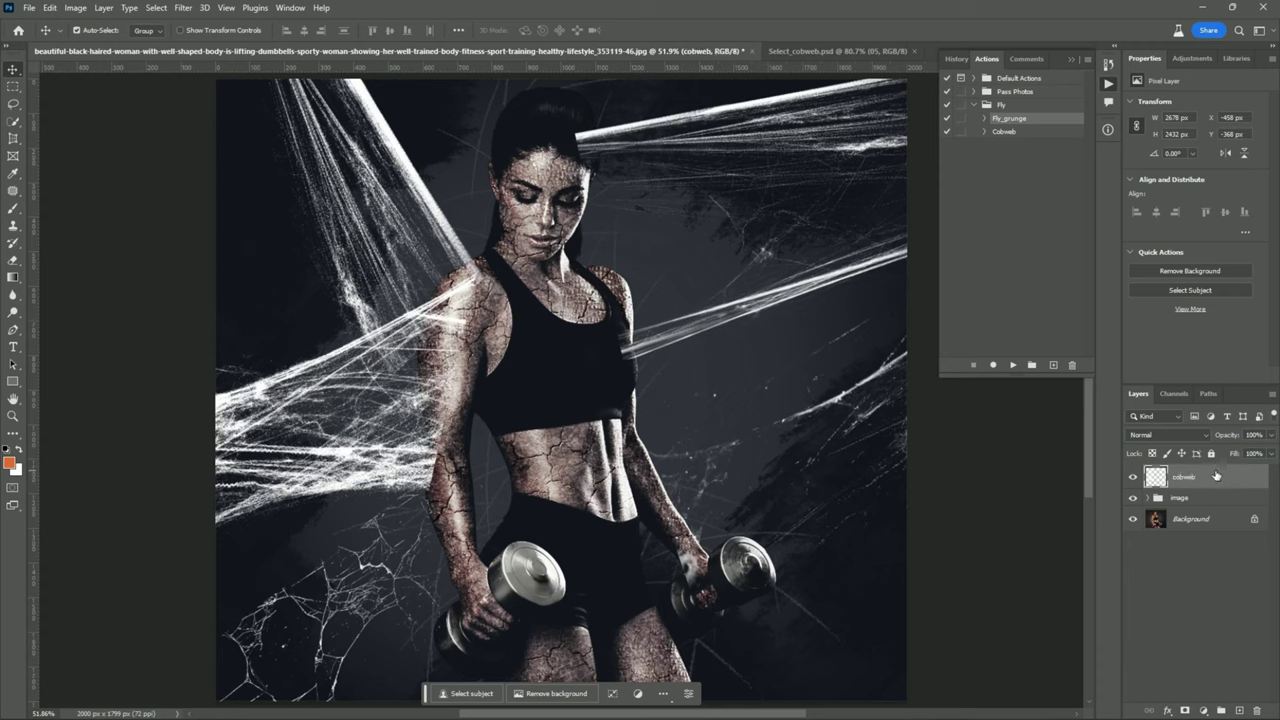
Run the Cobweb action to shade the webs, then fit the whole image in the window
{"action": "left_click", "coordinate": [1035, 134]}
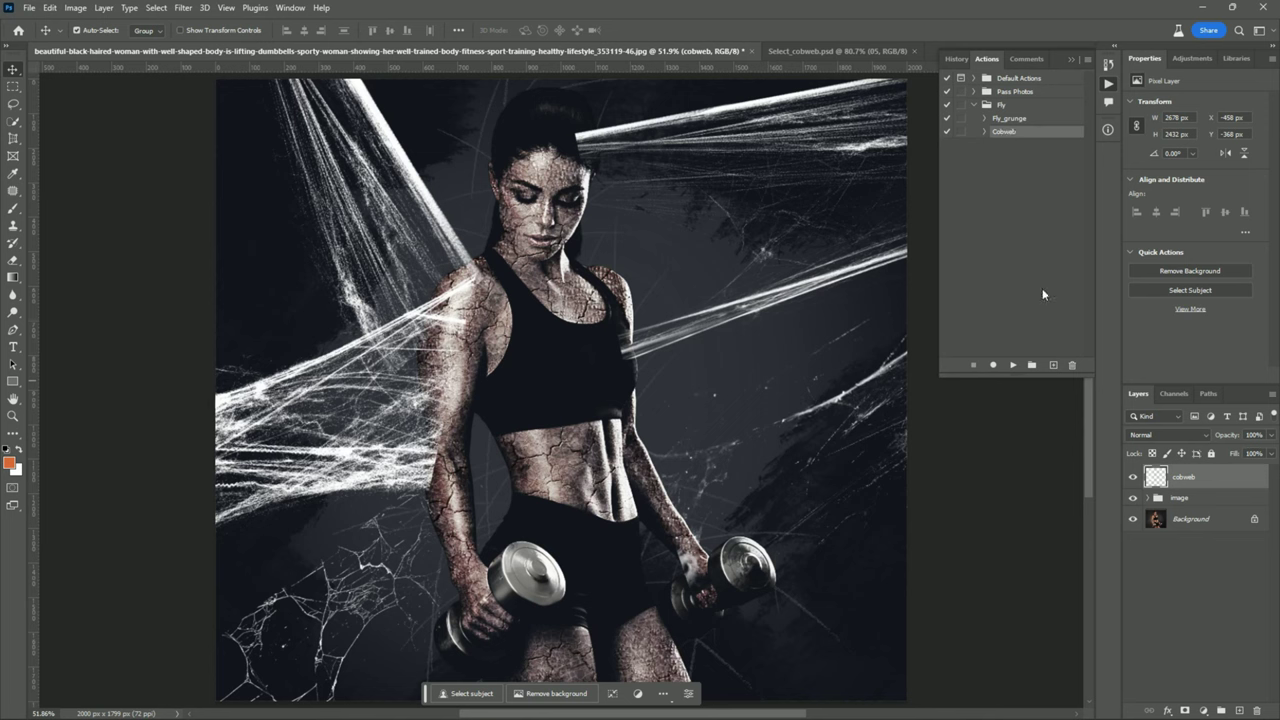
{"action": "left_click", "coordinate": [1013, 366]}
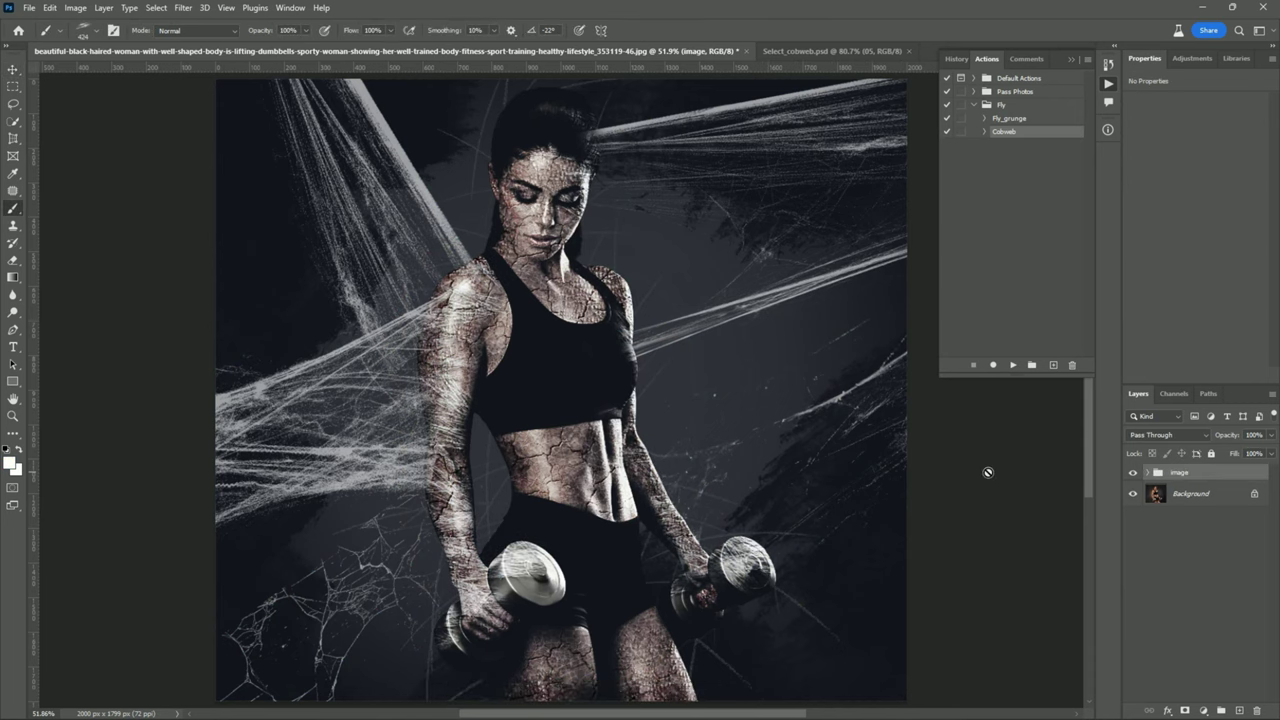
{"action": "scroll", "coordinate": [600, 250], "scroll_direction": "down", "scroll_amount": 2}
{"action": "scroll", "coordinate": [557, 170], "scroll_direction": "up", "scroll_amount": 3}
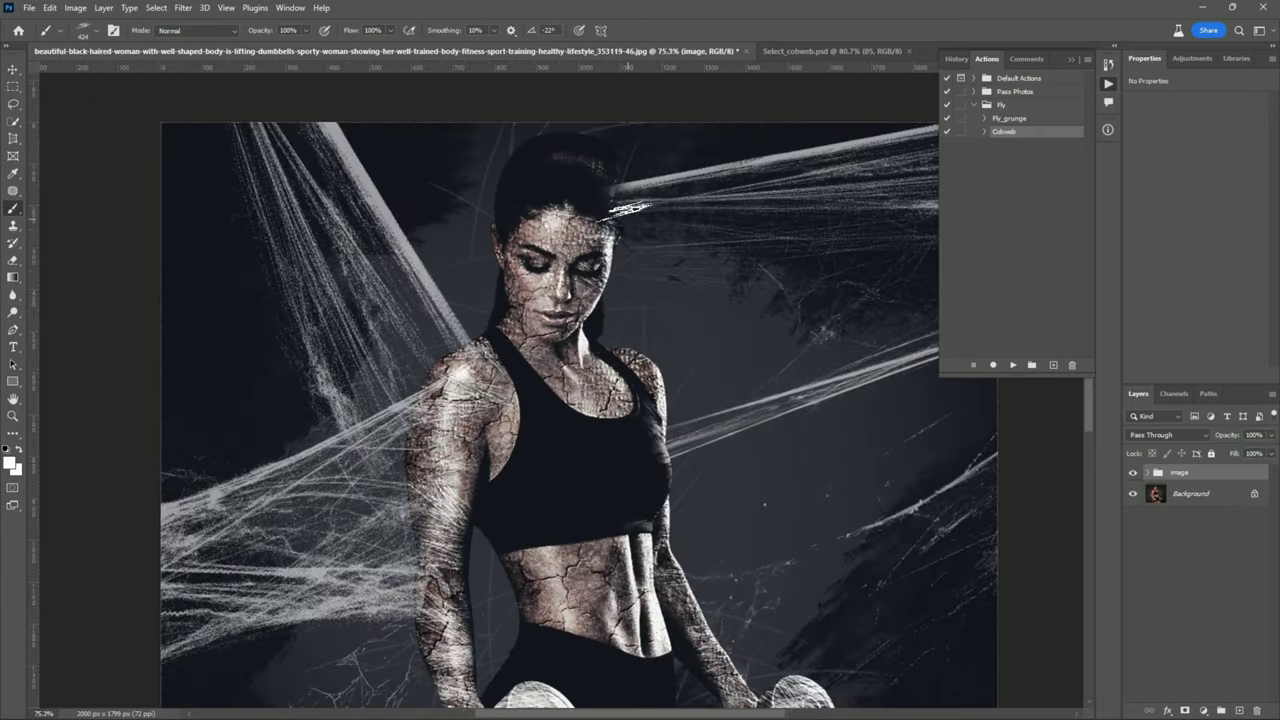
{"action": "scroll", "coordinate": [518, 169], "scroll_direction": "up", "scroll_amount": 2}
{"action": "scroll", "coordinate": [518, 169], "scroll_direction": "down", "scroll_amount": 2}
{"action": "scroll", "coordinate": [520, 180], "scroll_direction": "down", "scroll_amount": 2}
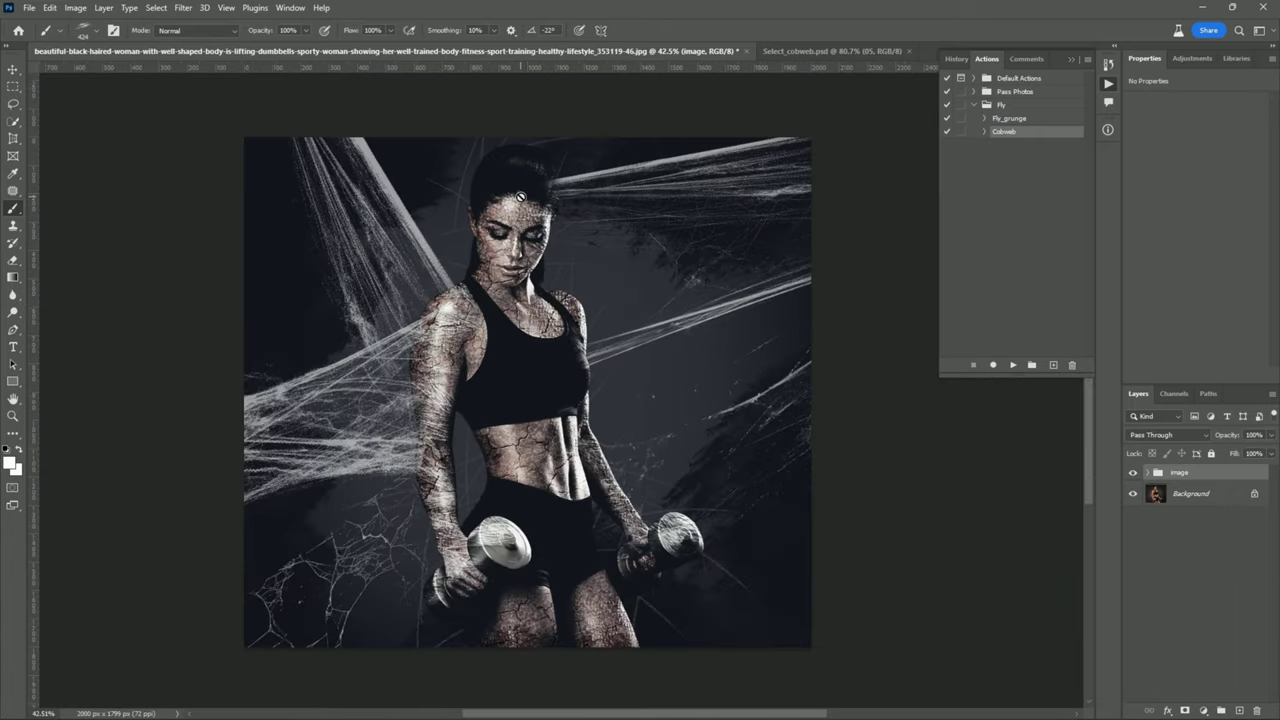
{"action": "scroll", "coordinate": [524, 193], "scroll_direction": "up", "scroll_amount": 1}
{"action": "key", "text": "ctrl+0"}
{"action": "key", "text": "v"}
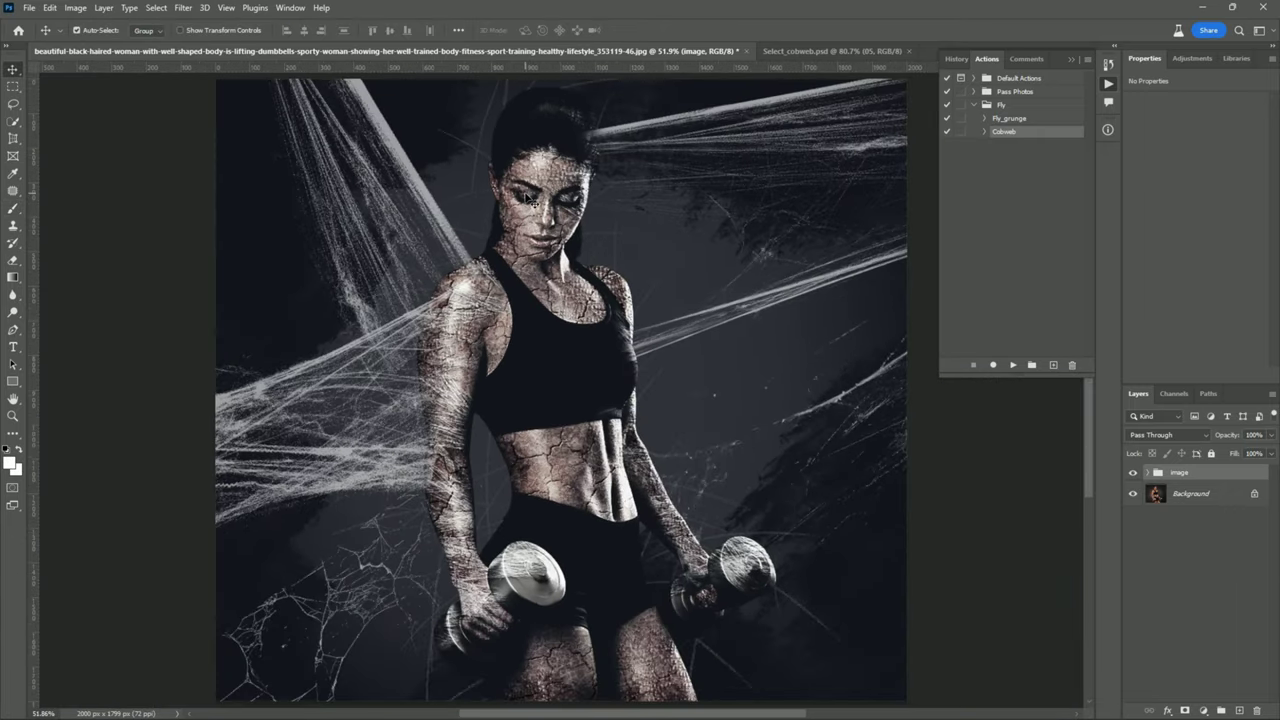
{"action": "left_click", "coordinate": [1133, 477]}
{"action": "left_click", "coordinate": [1133, 477]}
{"action": "left_click", "coordinate": [1133, 477]}
{"action": "left_click", "coordinate": [1133, 477]}
{"action": "left_click", "coordinate": [1148, 473]}
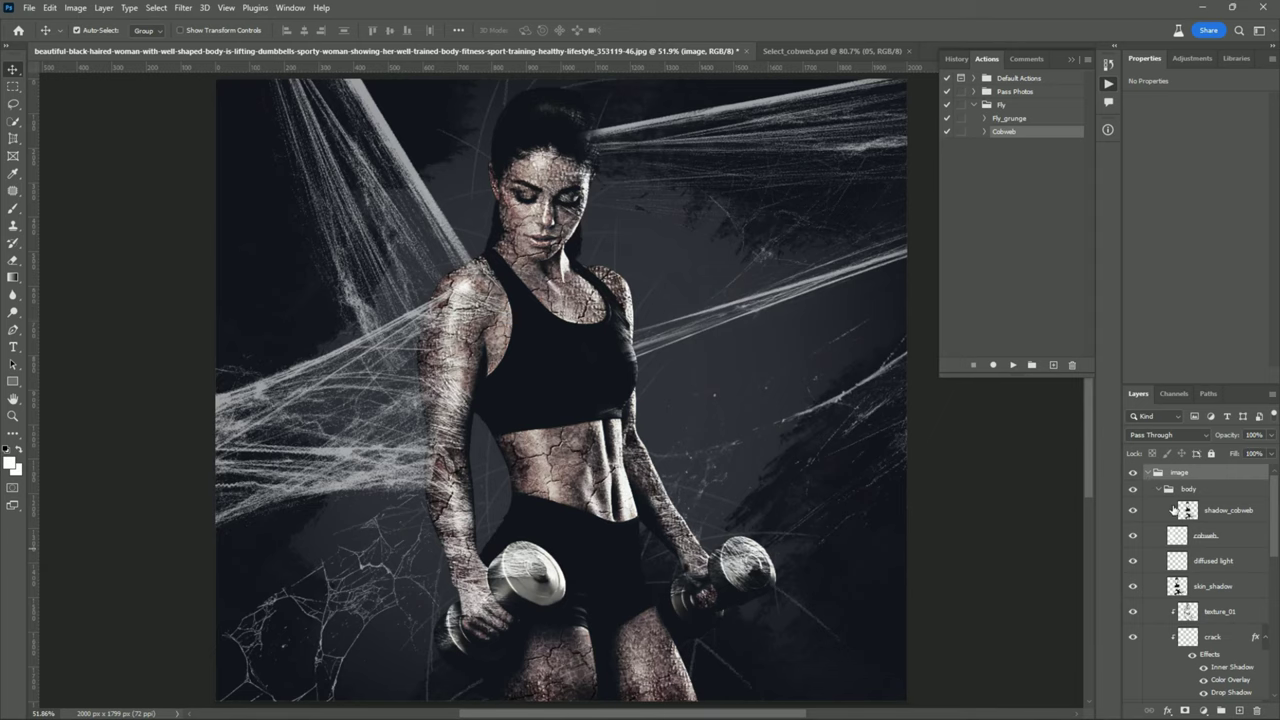
{"action": "left_click", "coordinate": [1133, 492]}
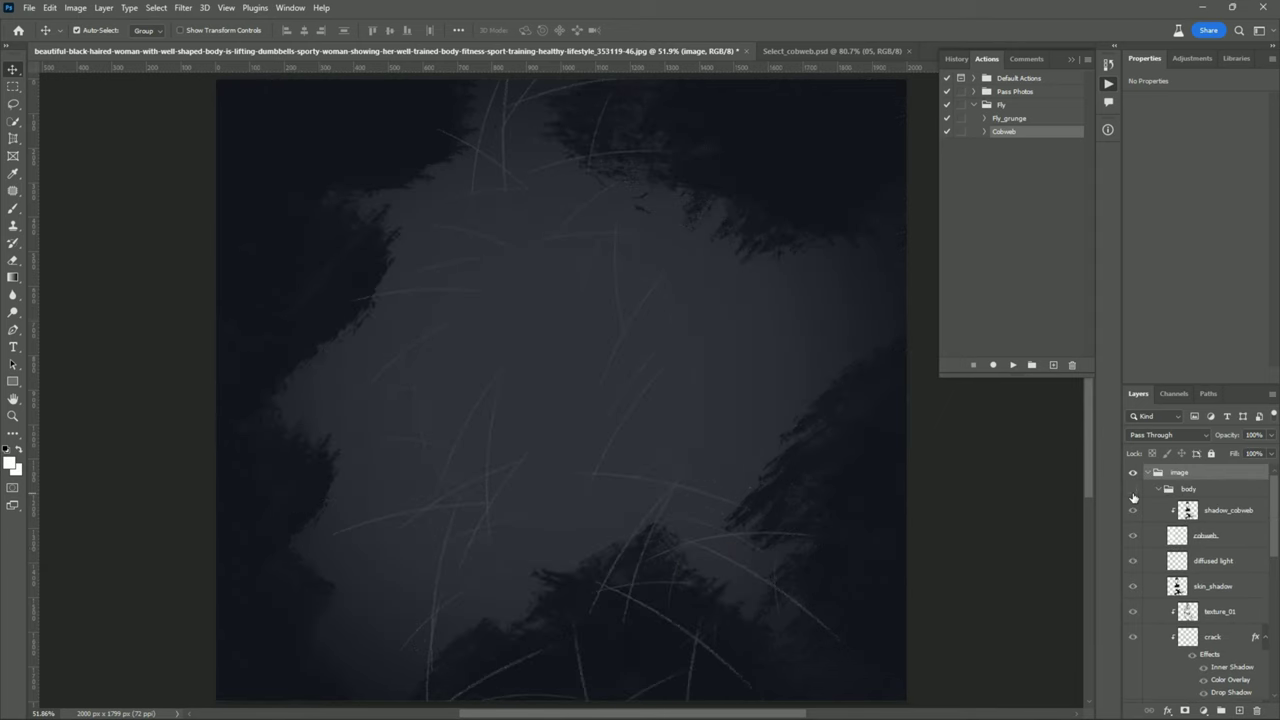
{"action": "left_click", "coordinate": [1133, 512]}
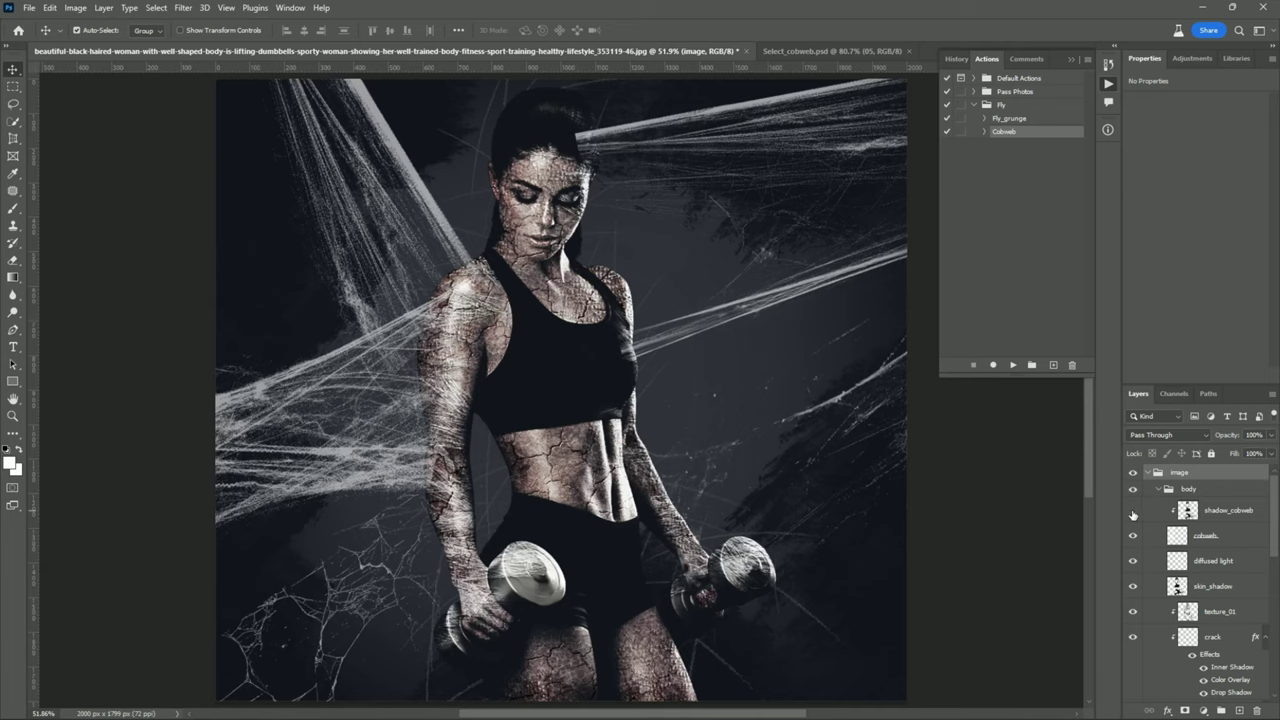
{"action": "left_click", "coordinate": [1133, 512]}
{"action": "left_click", "coordinate": [1133, 512]}
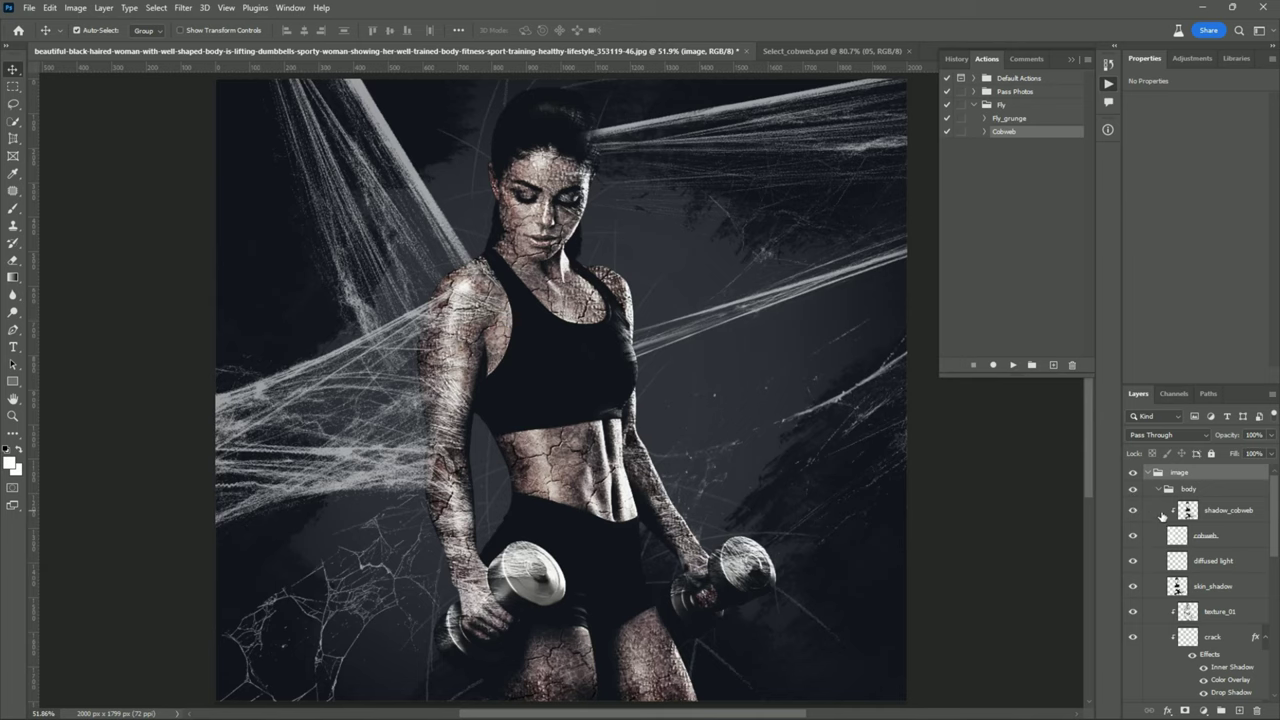
{"action": "left_click", "coordinate": [1133, 536]}
{"action": "left_click", "coordinate": [1133, 536]}
{"action": "left_click", "coordinate": [1133, 562]}
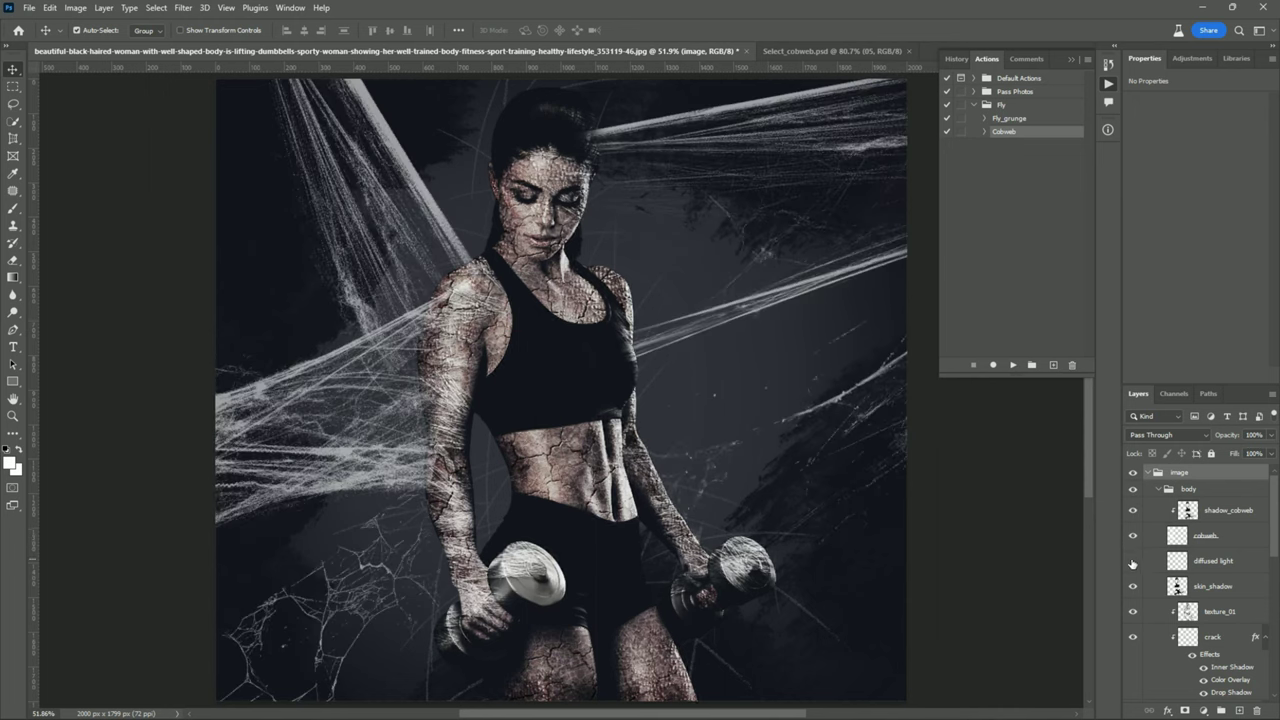
{"action": "left_click", "coordinate": [1133, 562]}
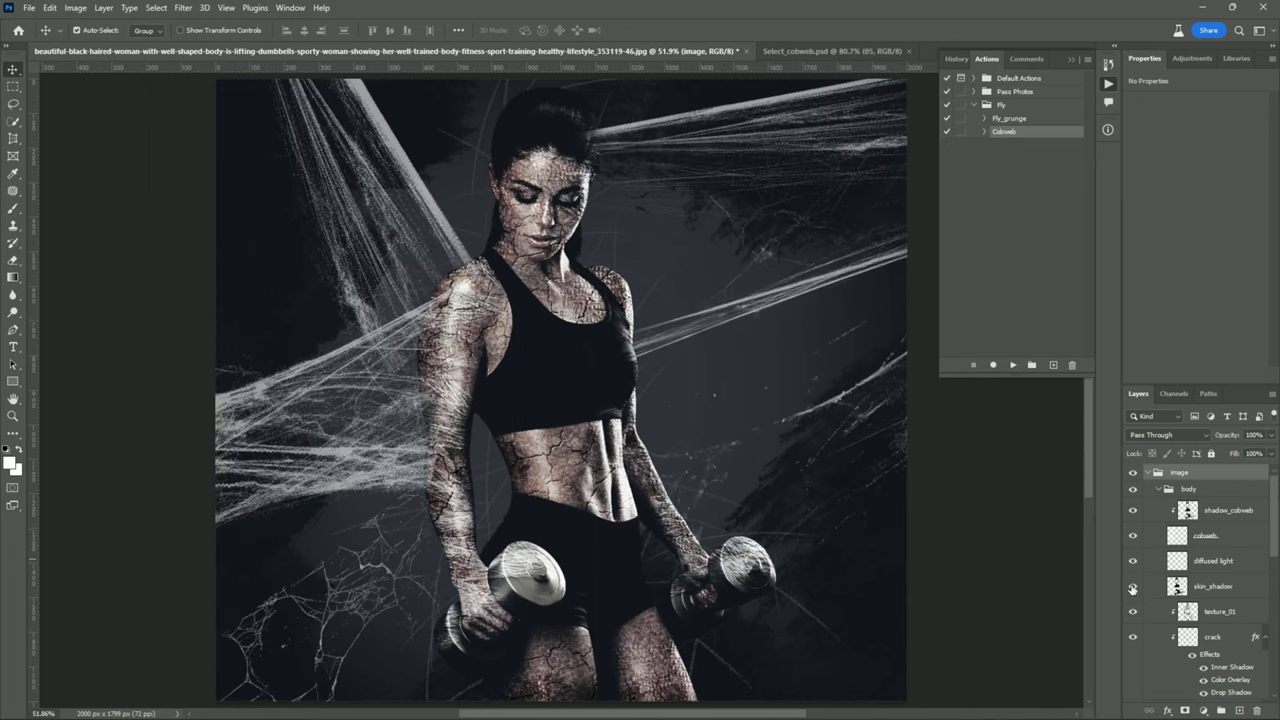
{"action": "left_click", "coordinate": [1133, 587]}
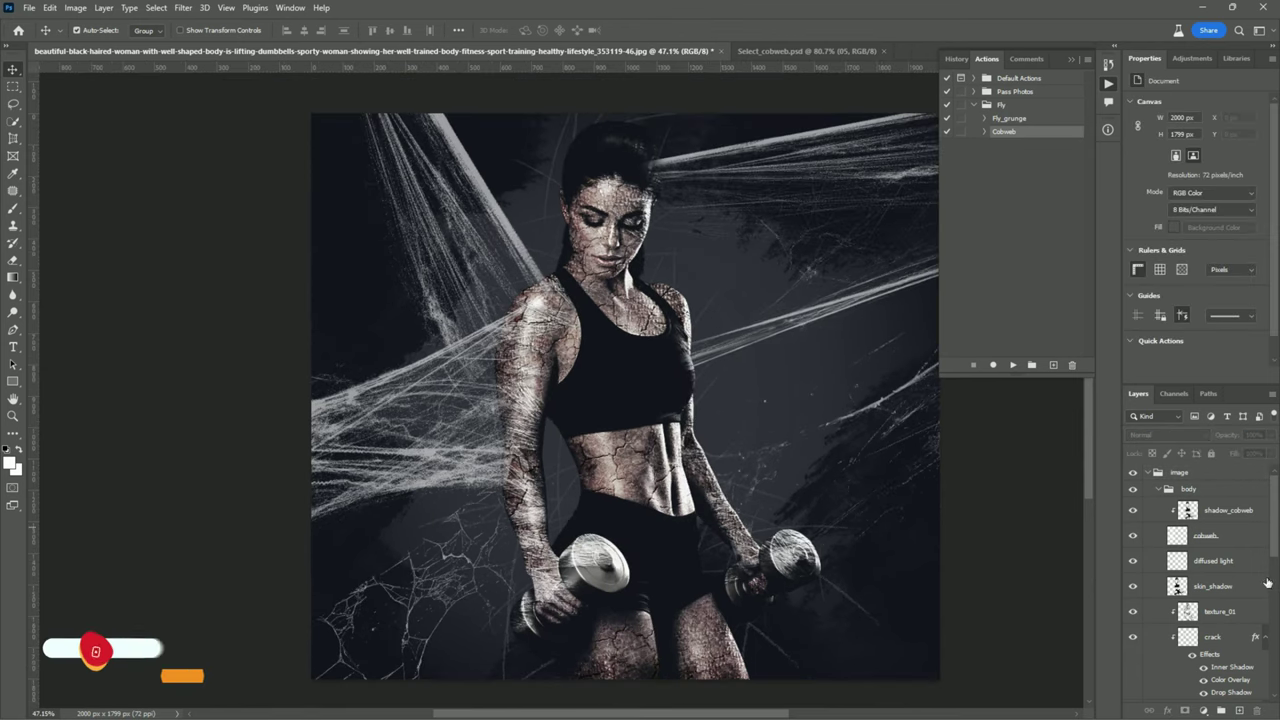
{"action": "scroll", "coordinate": [1131, 558], "scroll_direction": "down", "scroll_amount": 1}
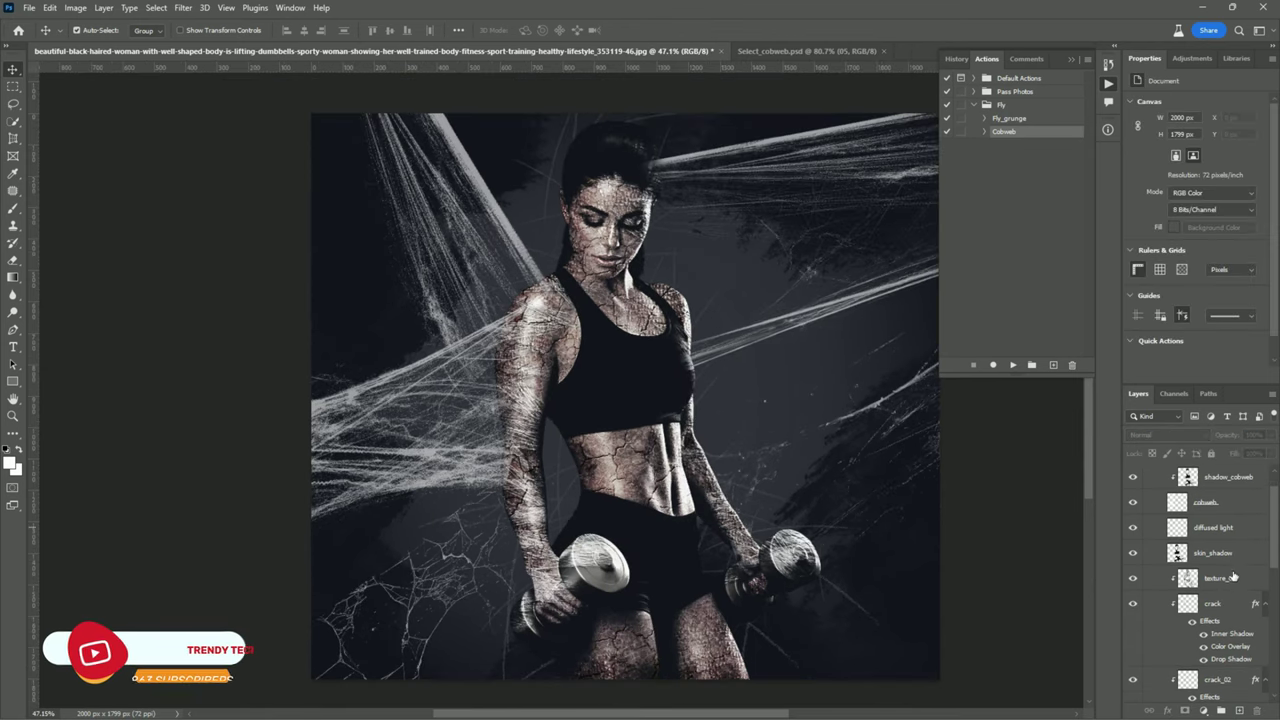
{"action": "left_click", "coordinate": [1133, 553]}
{"action": "left_click", "coordinate": [1133, 553]}
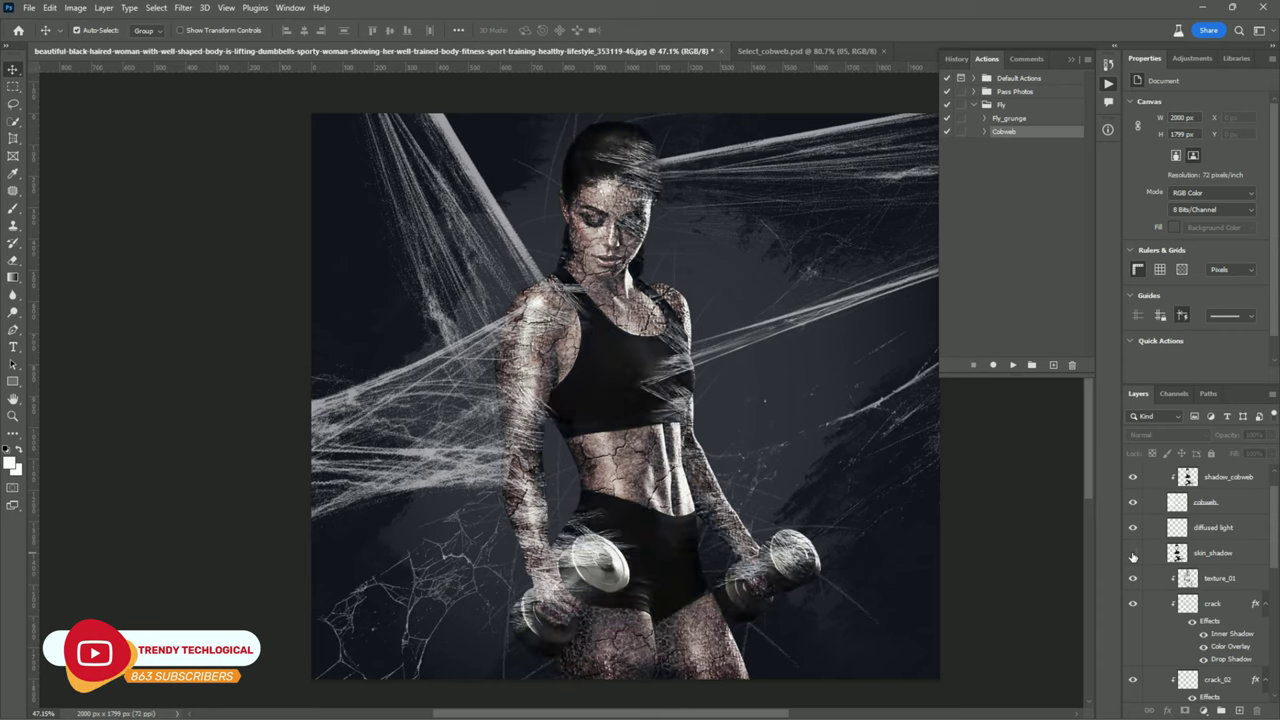
{"action": "left_click", "coordinate": [1133, 579]}
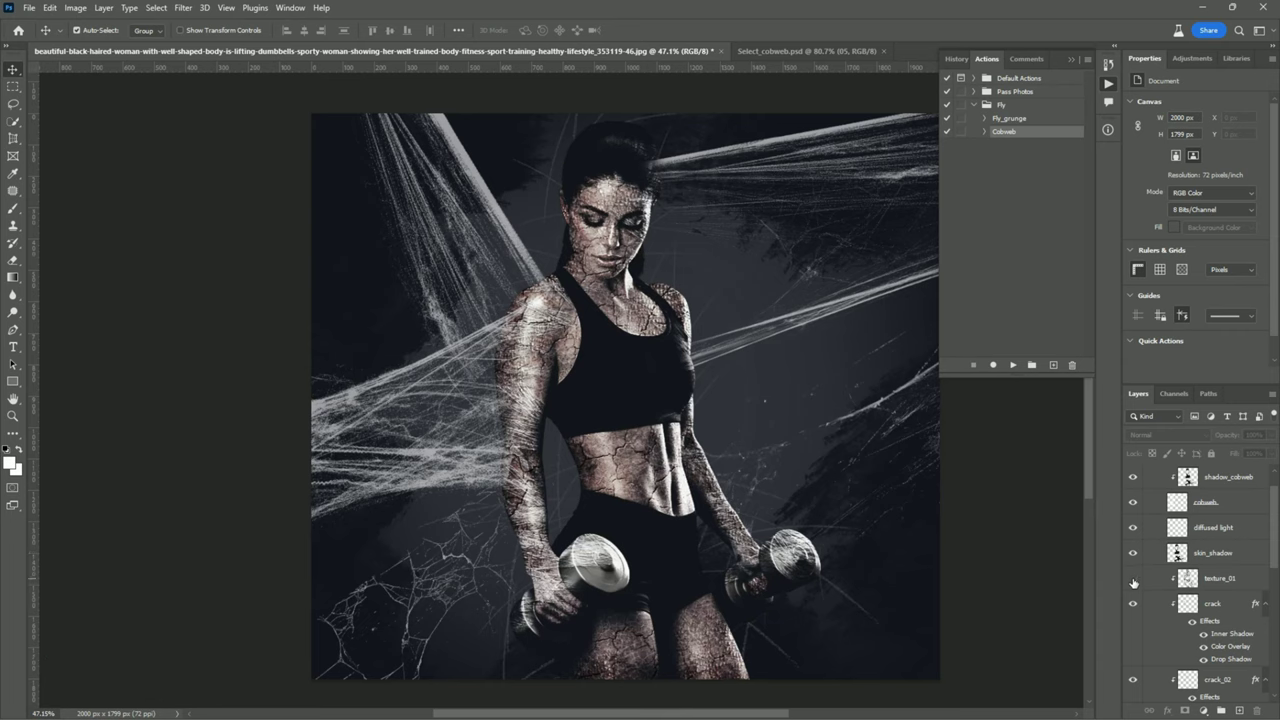
{"action": "left_click", "coordinate": [1133, 579]}
{"action": "left_click", "coordinate": [1133, 604]}
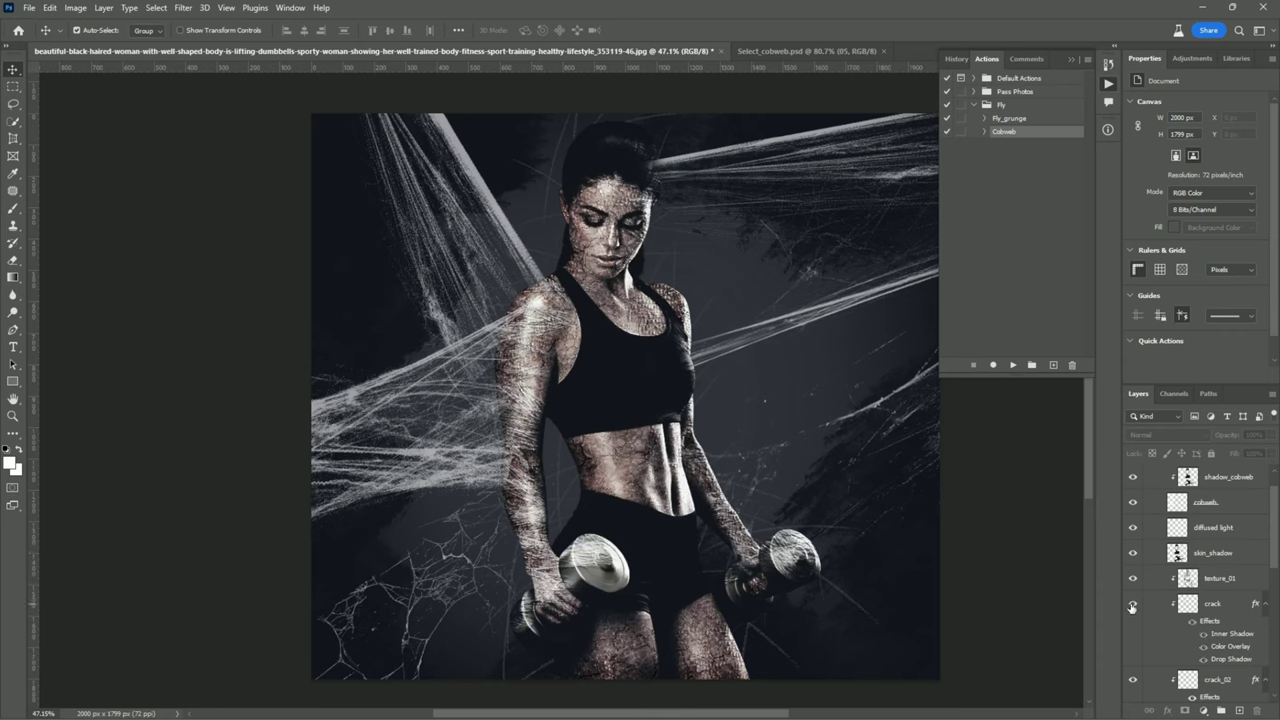
{"action": "left_click", "coordinate": [1133, 604]}
{"action": "left_click", "coordinate": [1265, 605]}
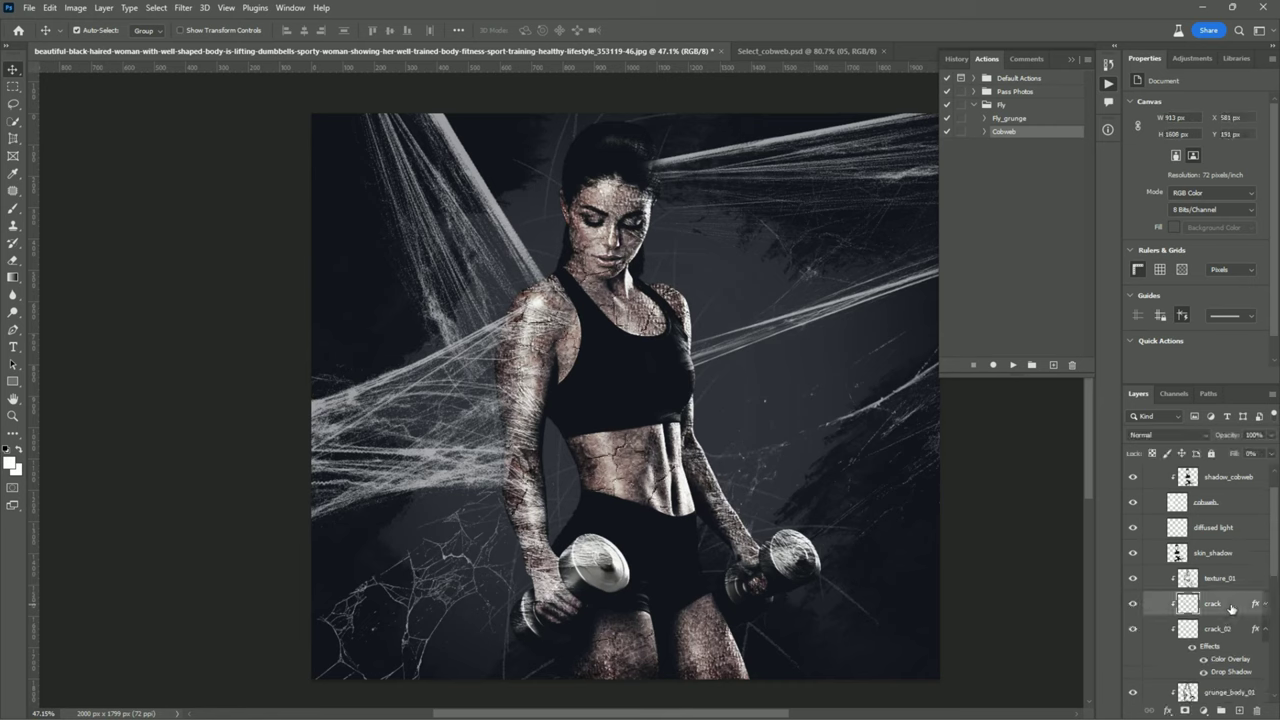
Set the crack layer's opacity to 50%
{"action": "left_click_drag", "start_coordinate": [1226, 438], "coordinate": [1216, 438]}
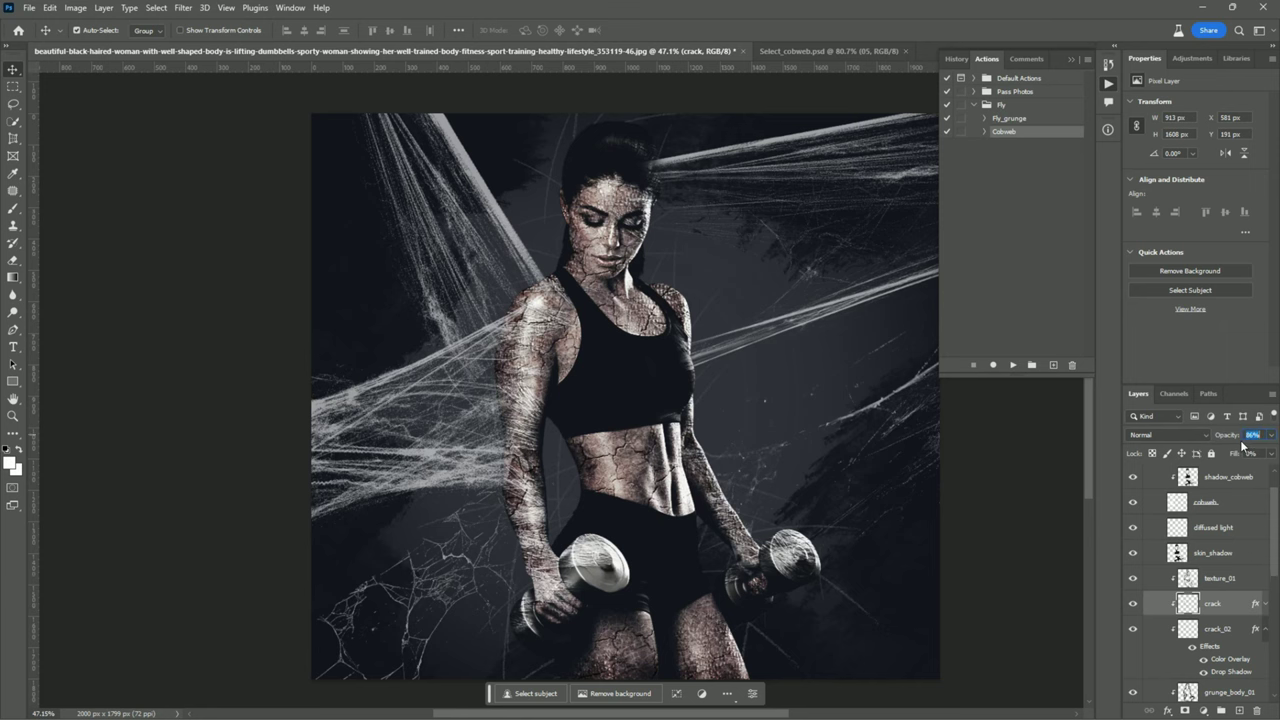
{"action": "type", "text": "0"}
{"action": "key", "text": "Return"}
{"action": "scroll", "coordinate": [866, 330], "scroll_direction": "up", "scroll_amount": 5}
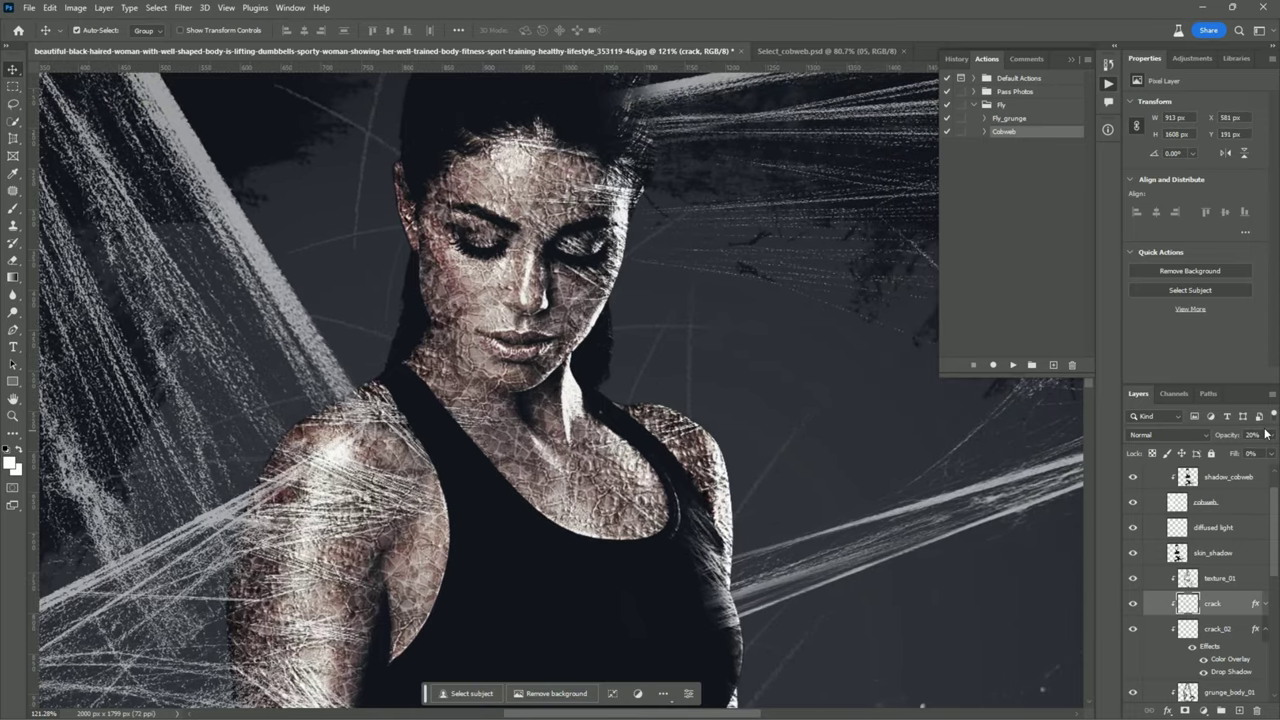
{"action": "left_click", "coordinate": [1258, 433]}
{"action": "type", "text": "0"}
{"action": "key", "text": "Return"}
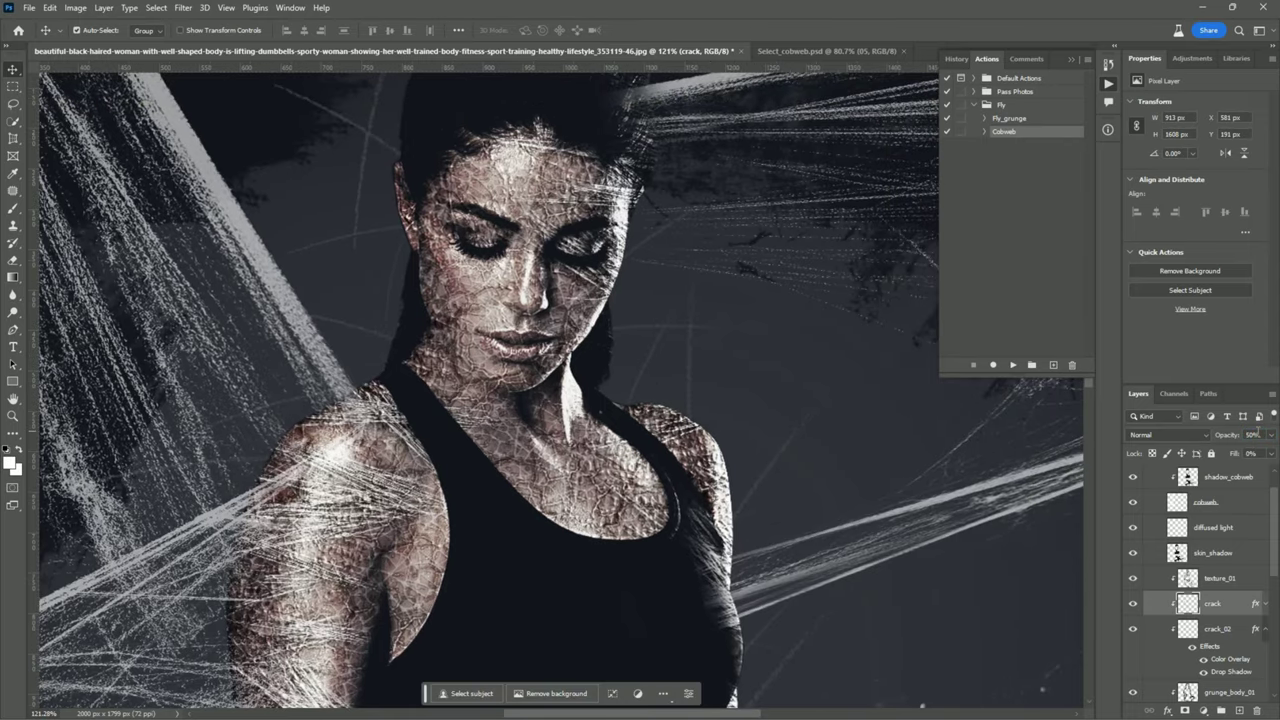
{"action": "scroll", "coordinate": [497, 435], "scroll_direction": "down", "scroll_amount": 2}
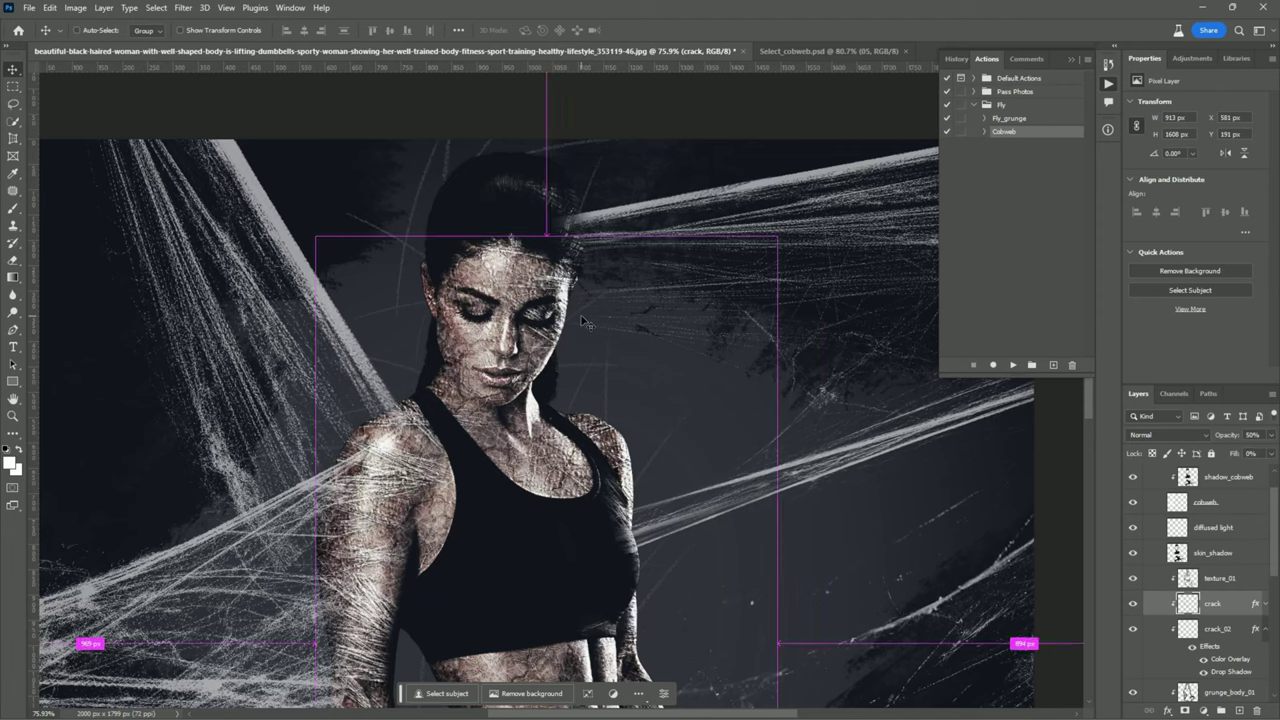
{"action": "scroll", "coordinate": [600, 410], "scroll_direction": "down", "scroll_amount": 2}
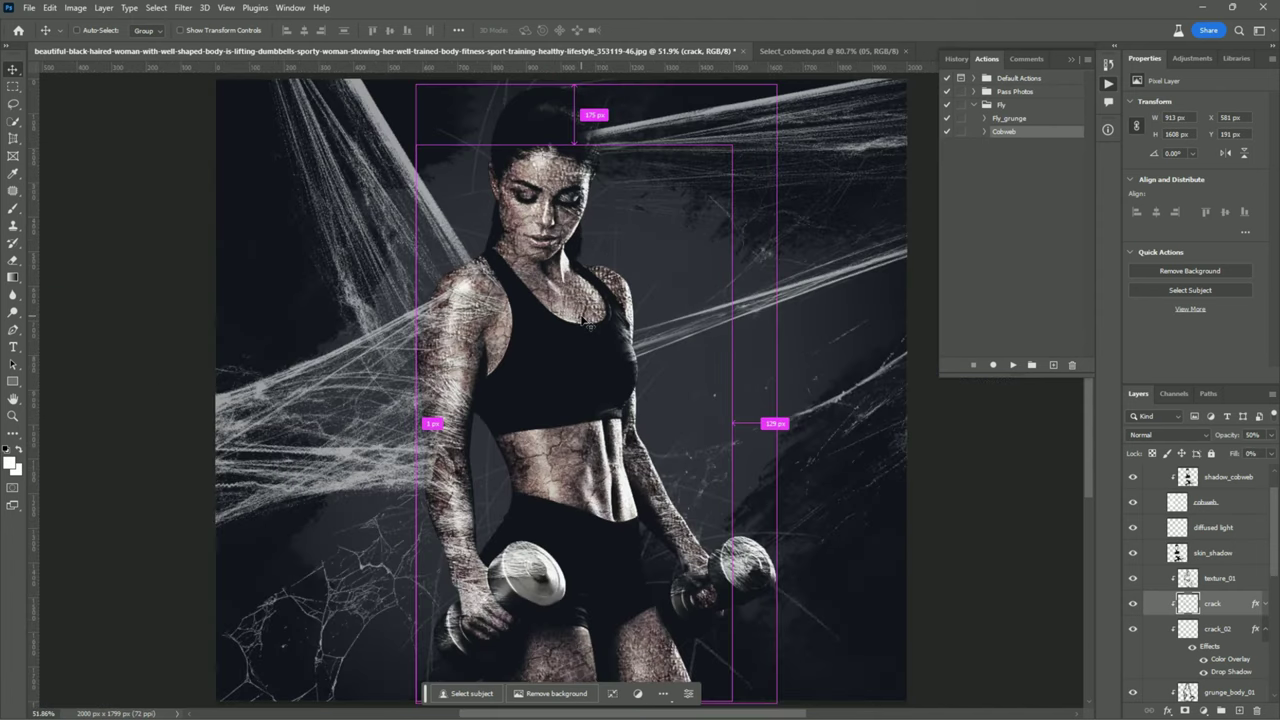
Select the crack_02 layer and set its opacity to 50%
{"action": "left_click", "coordinate": [1266, 631]}
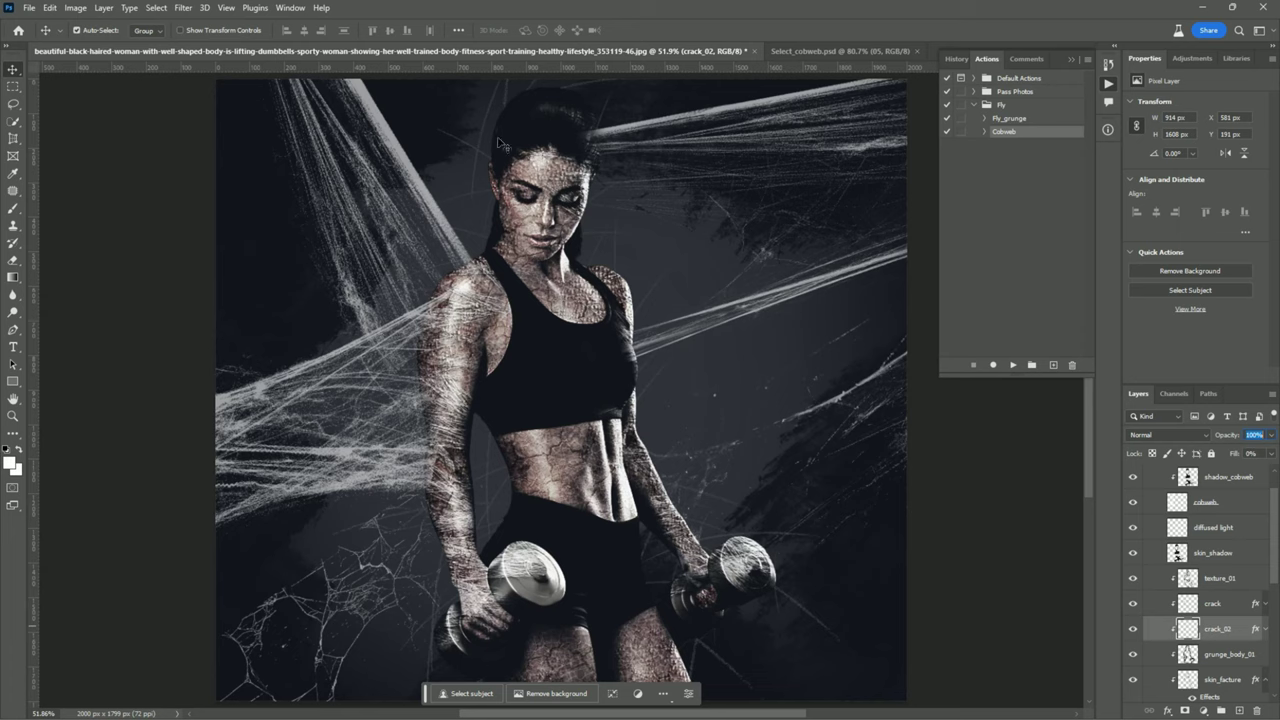
{"action": "type", "text": "50"}
{"action": "scroll", "coordinate": [546, 186], "scroll_direction": "up", "scroll_amount": 3}
{"action": "scroll", "coordinate": [545, 182], "scroll_direction": "up", "scroll_amount": 3}
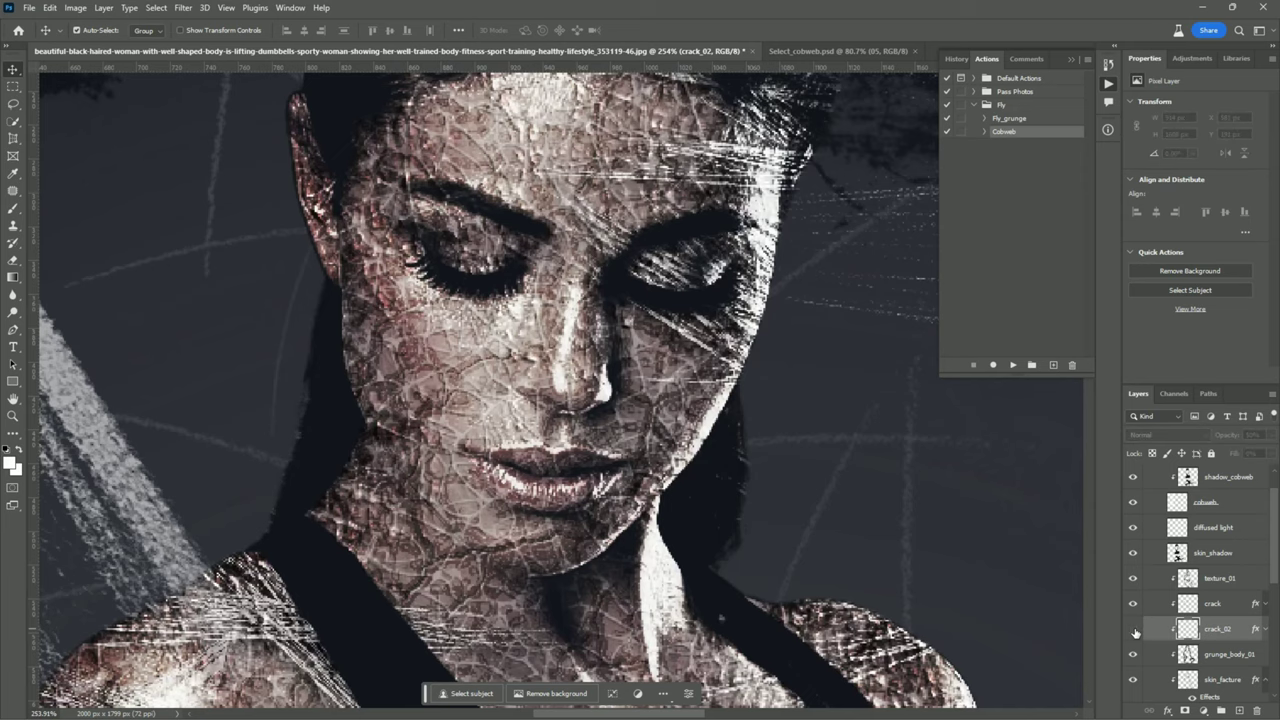
{"action": "scroll", "coordinate": [760, 428], "scroll_direction": "down", "scroll_amount": 2}
{"action": "scroll", "coordinate": [760, 428], "scroll_direction": "down", "scroll_amount": 3}
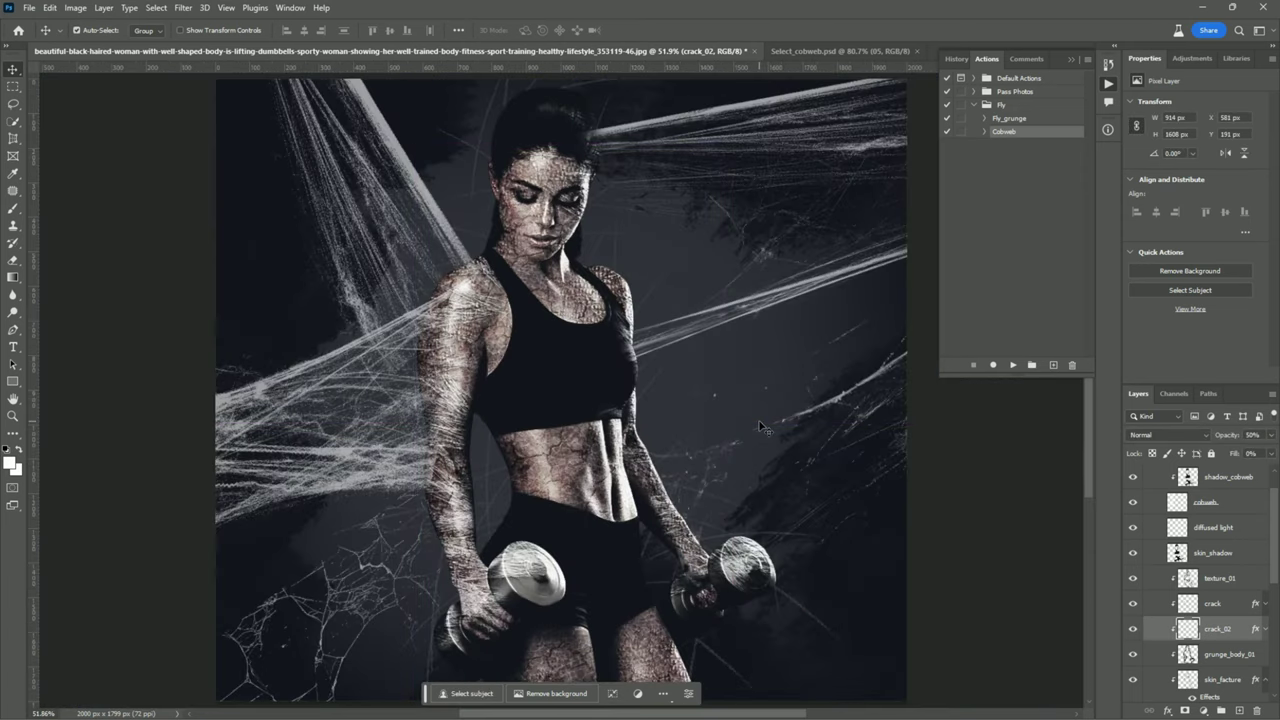
{"action": "scroll", "coordinate": [1215, 628], "scroll_direction": "down", "scroll_amount": 2}
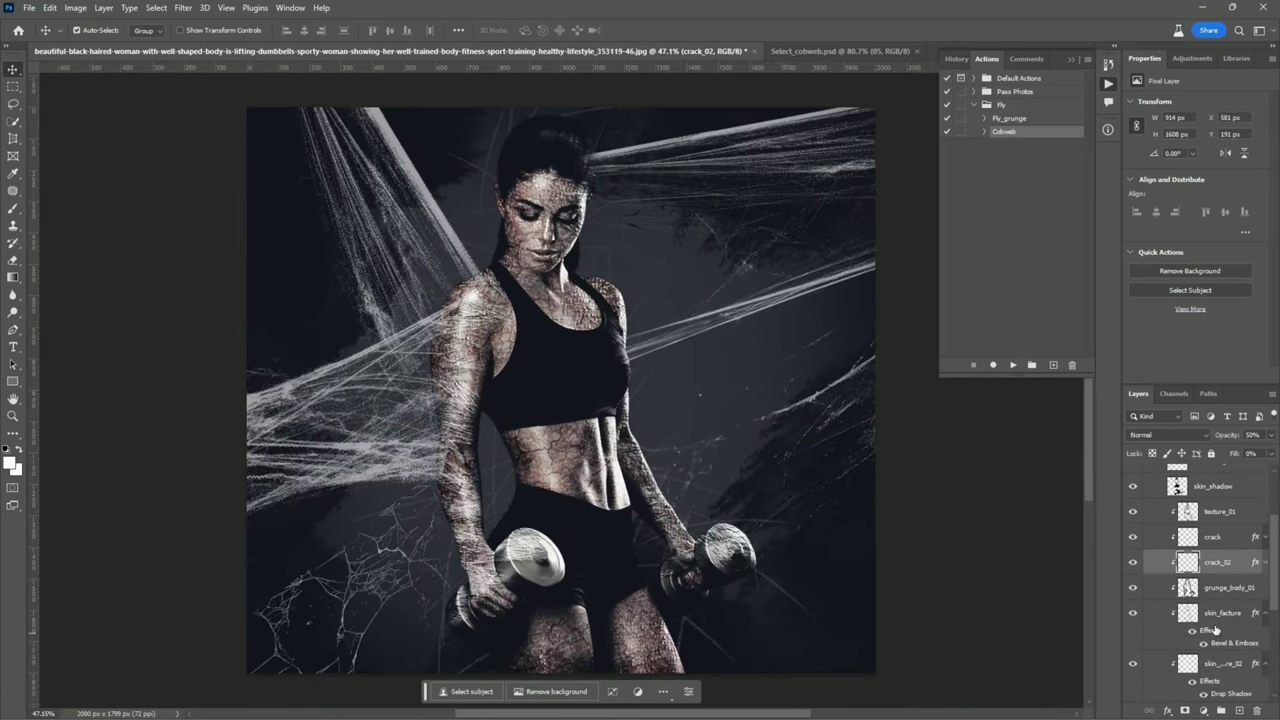
{"action": "left_click", "coordinate": [1131, 591]}
{"action": "left_click", "coordinate": [1131, 591]}
{"action": "left_click", "coordinate": [1132, 613]}
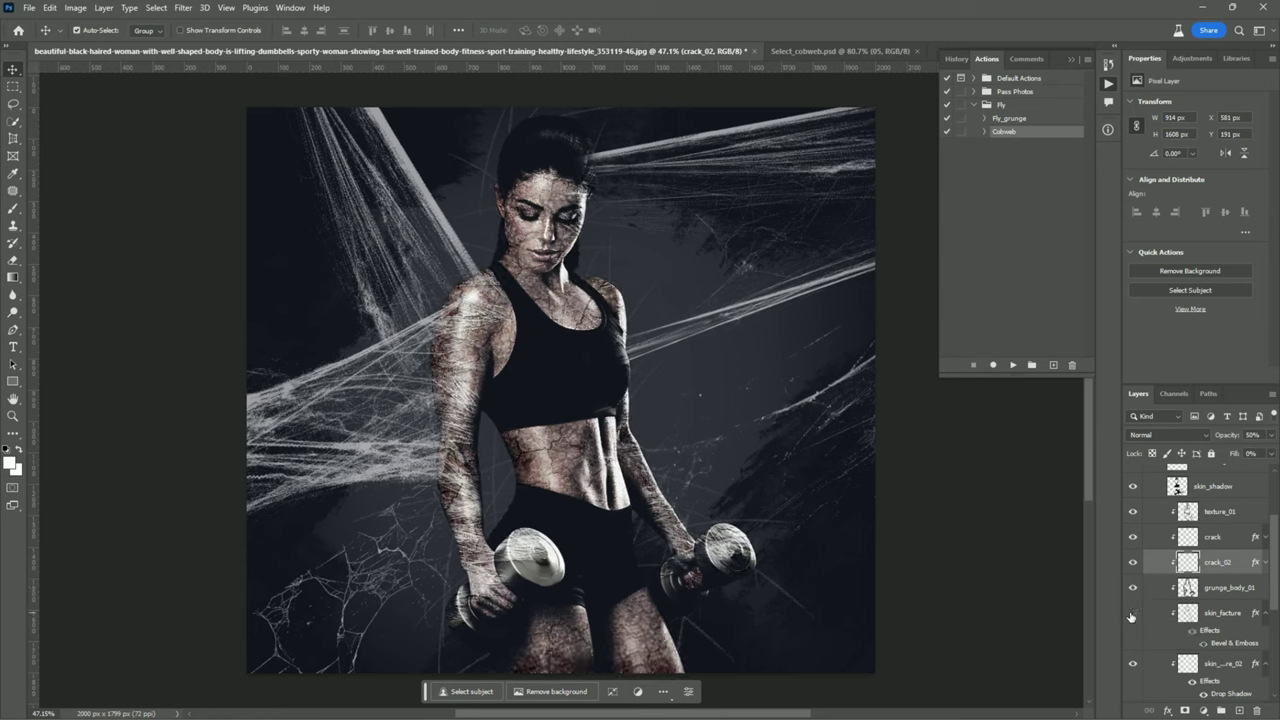
{"action": "left_click", "coordinate": [1132, 613]}
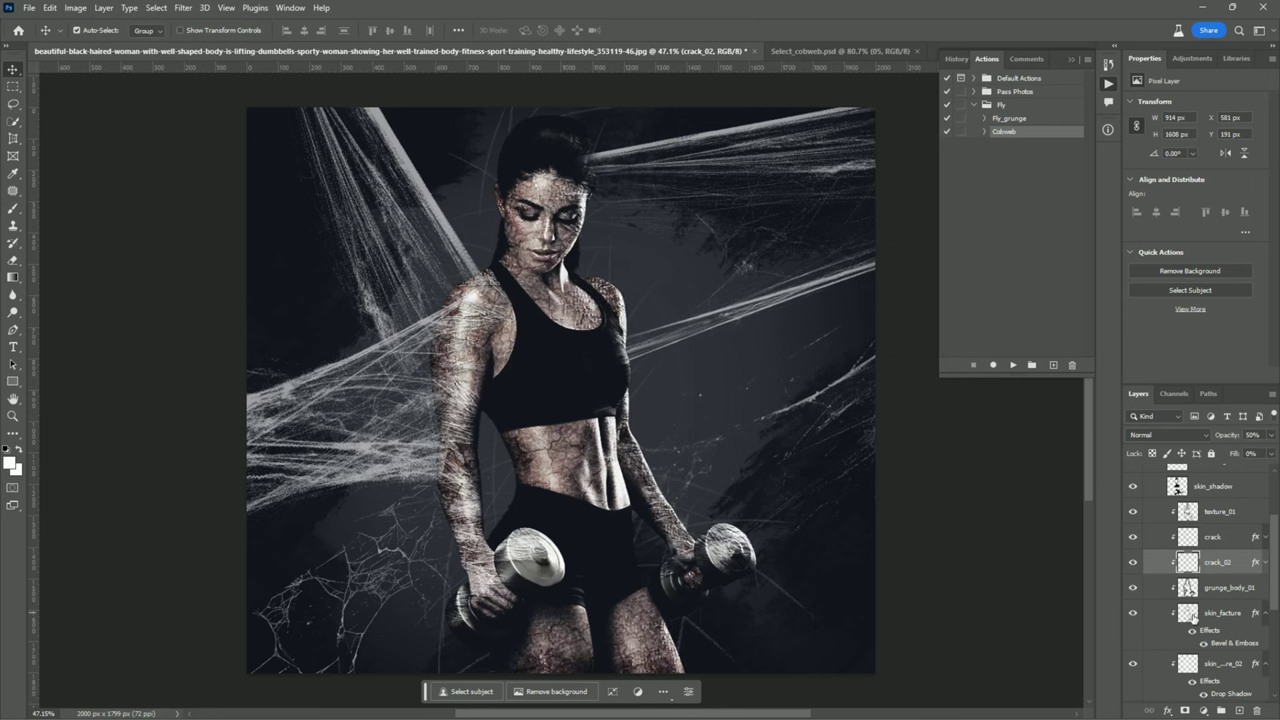
{"action": "scroll", "coordinate": [1193, 617], "scroll_direction": "down", "scroll_amount": 2}
{"action": "scroll", "coordinate": [1160, 592], "scroll_direction": "down", "scroll_amount": 1}
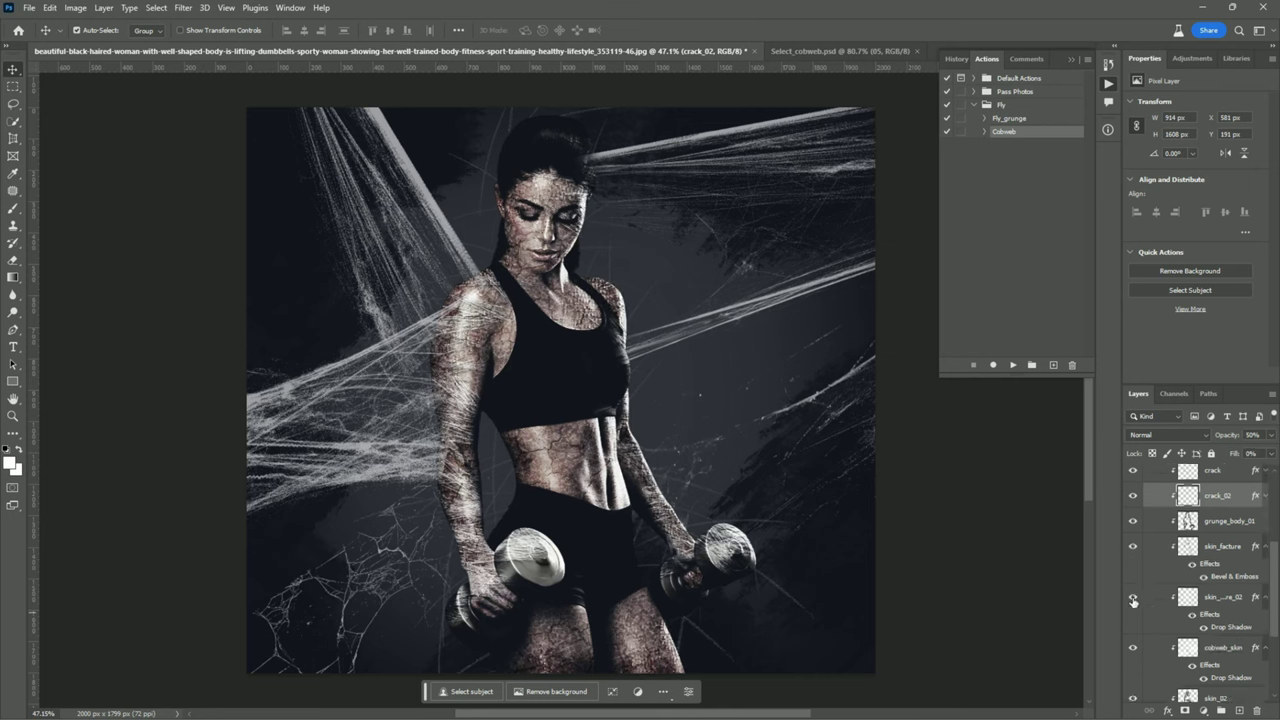
{"action": "left_click", "coordinate": [1133, 598]}
{"action": "left_click", "coordinate": [1133, 598]}
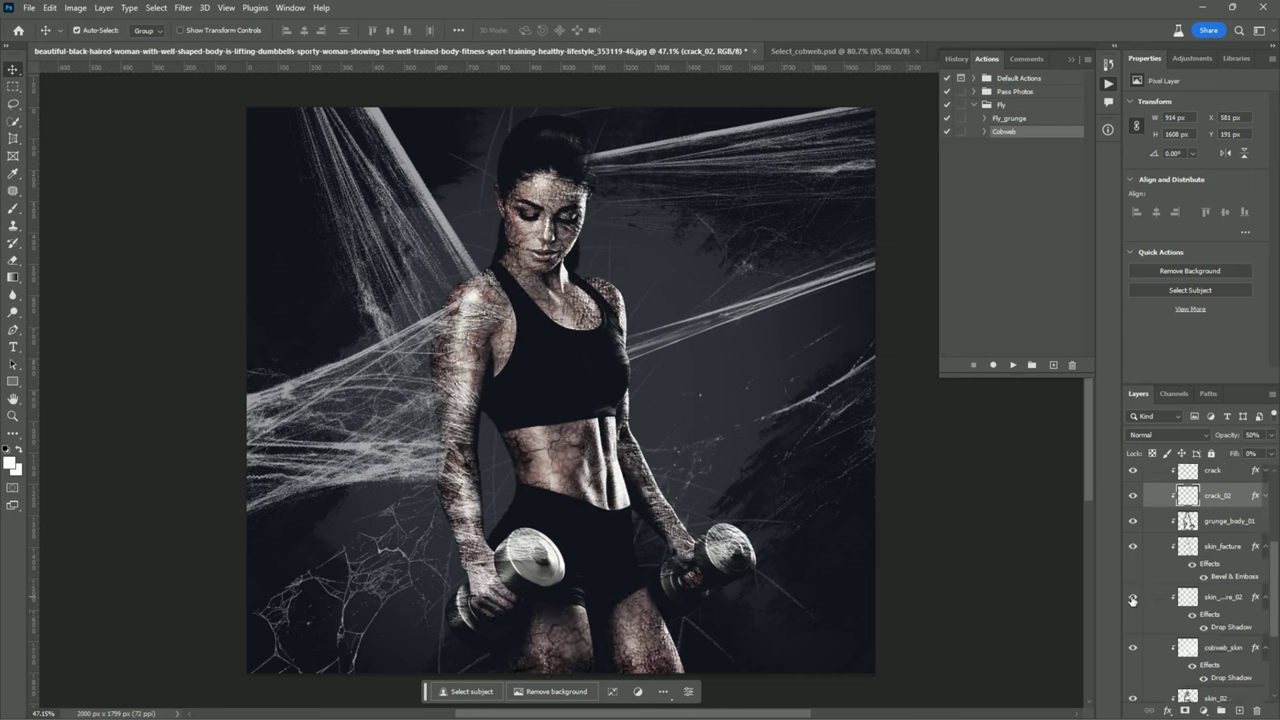
{"action": "left_click", "coordinate": [1133, 598]}
{"action": "left_click", "coordinate": [1133, 598]}
{"action": "scroll", "coordinate": [610, 408], "scroll_direction": "up", "scroll_amount": 2}
{"action": "scroll", "coordinate": [610, 408], "scroll_direction": "up", "scroll_amount": 2}
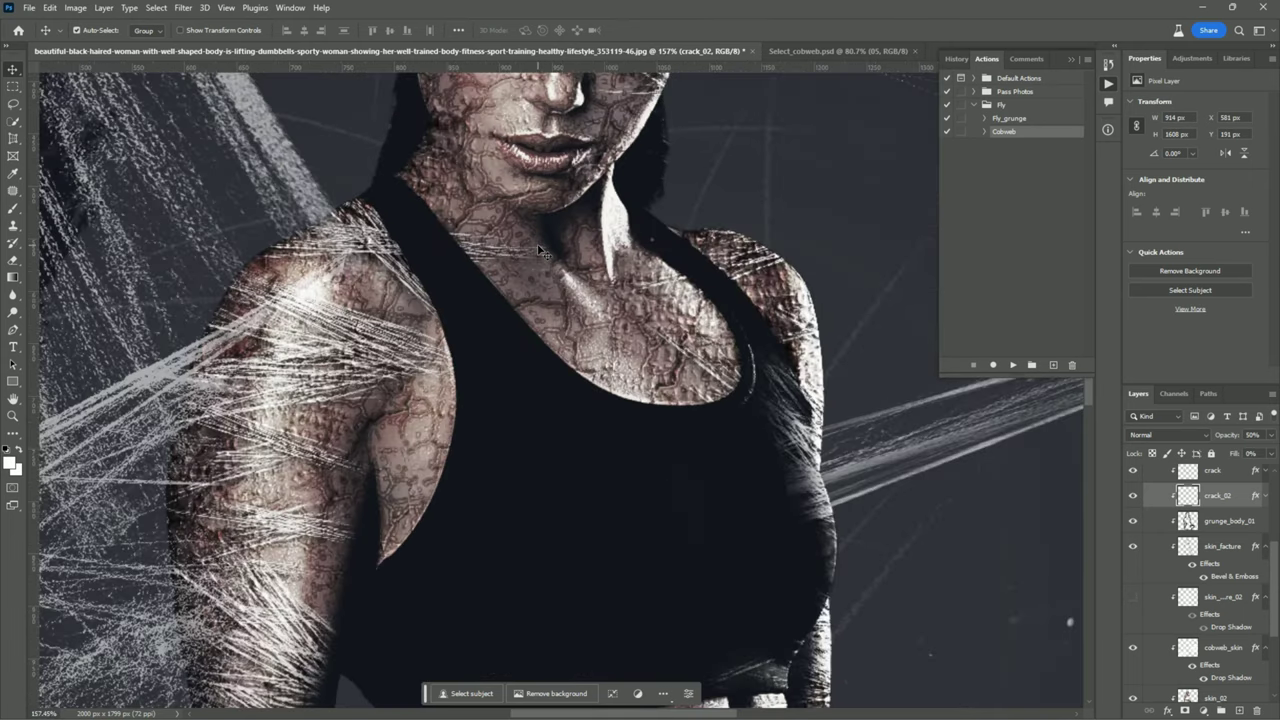
{"action": "scroll", "coordinate": [785, 413], "scroll_direction": "down", "scroll_amount": 4}
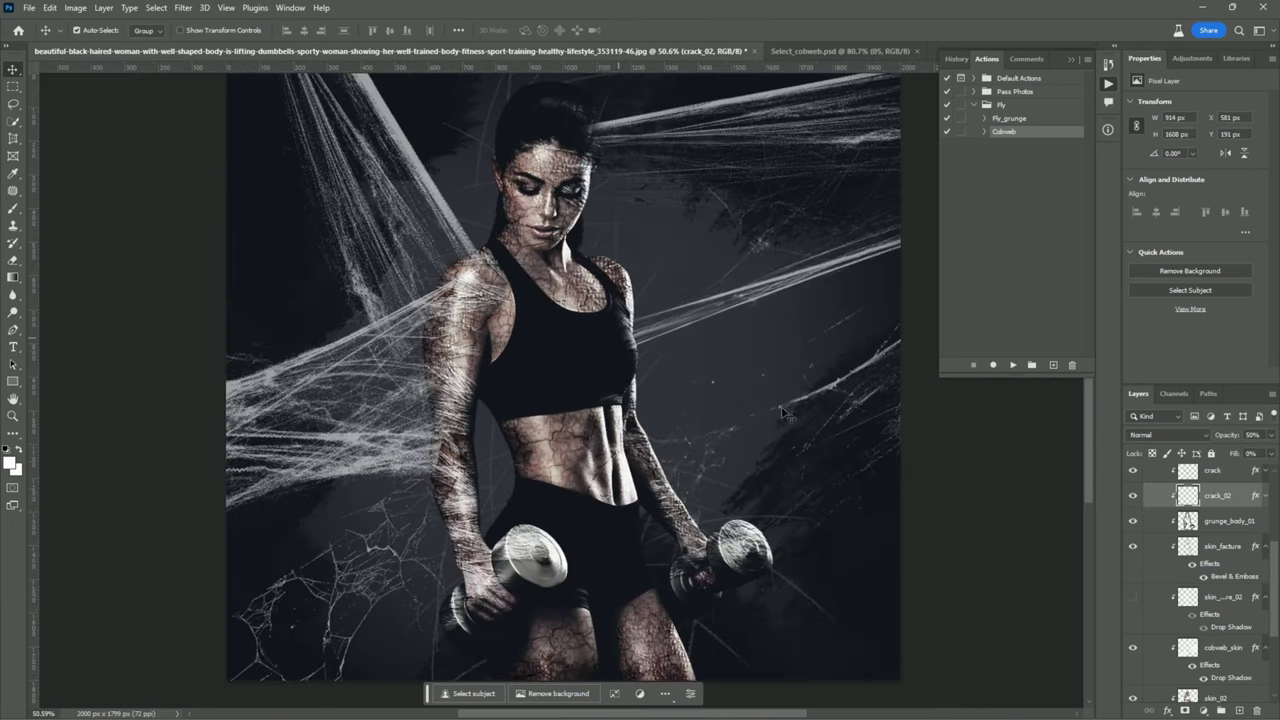
{"action": "left_click", "coordinate": [1133, 598]}
{"action": "scroll", "coordinate": [1140, 590], "scroll_direction": "down", "scroll_amount": 2}
{"action": "scroll", "coordinate": [1149, 580], "scroll_direction": "down", "scroll_amount": 1}
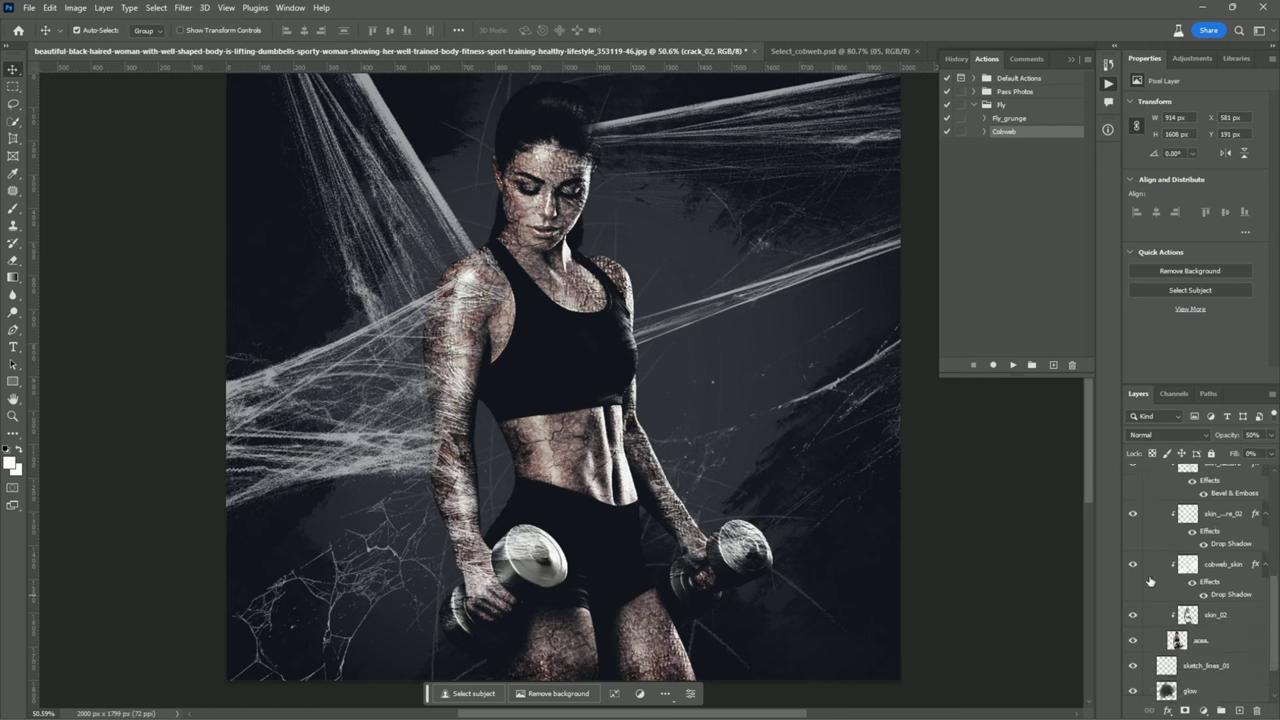
{"action": "left_click", "coordinate": [1134, 567]}
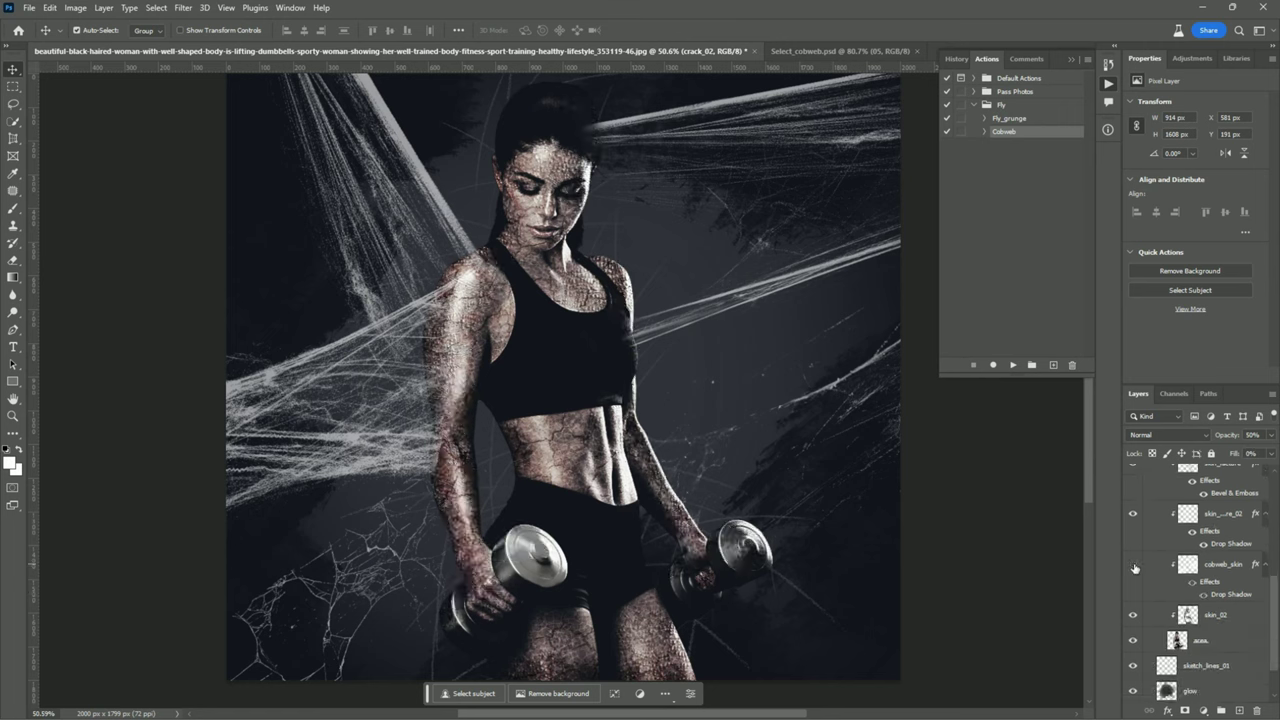
{"action": "left_click", "coordinate": [1134, 567]}
{"action": "scroll", "coordinate": [1150, 572], "scroll_direction": "down", "scroll_amount": 1}
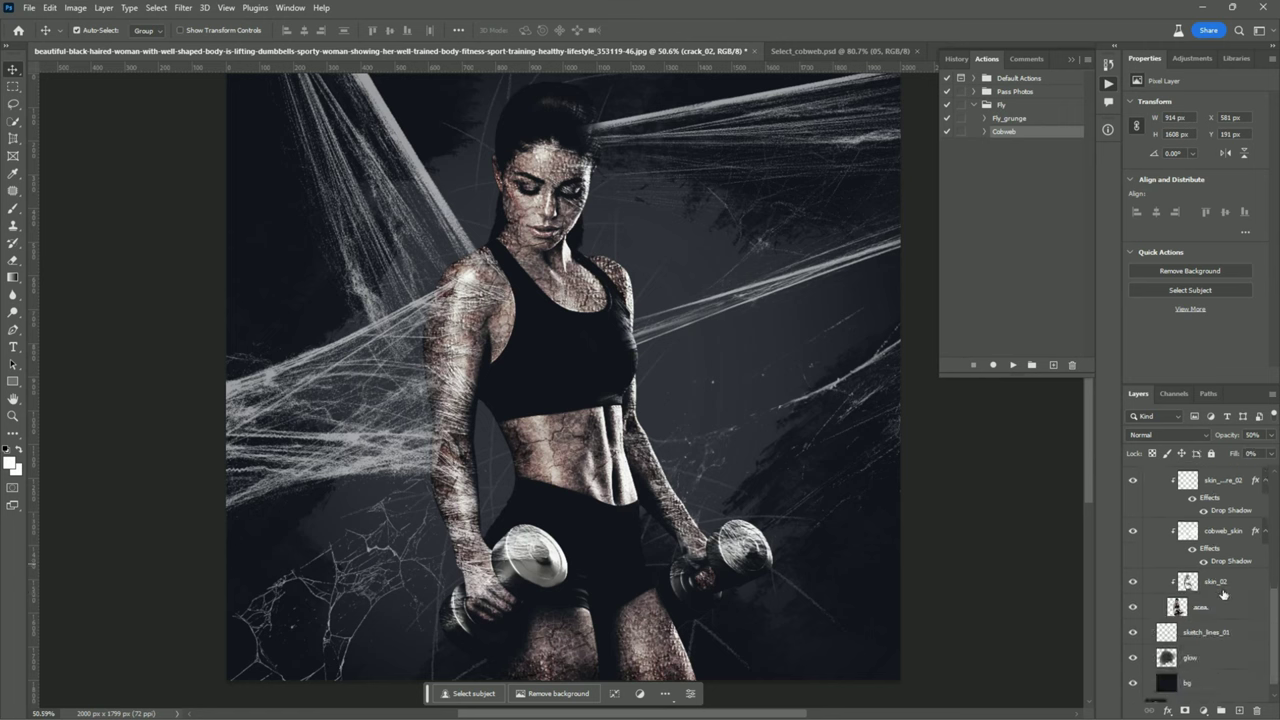
{"action": "scroll", "coordinate": [1148, 570], "scroll_direction": "down", "scroll_amount": 1}
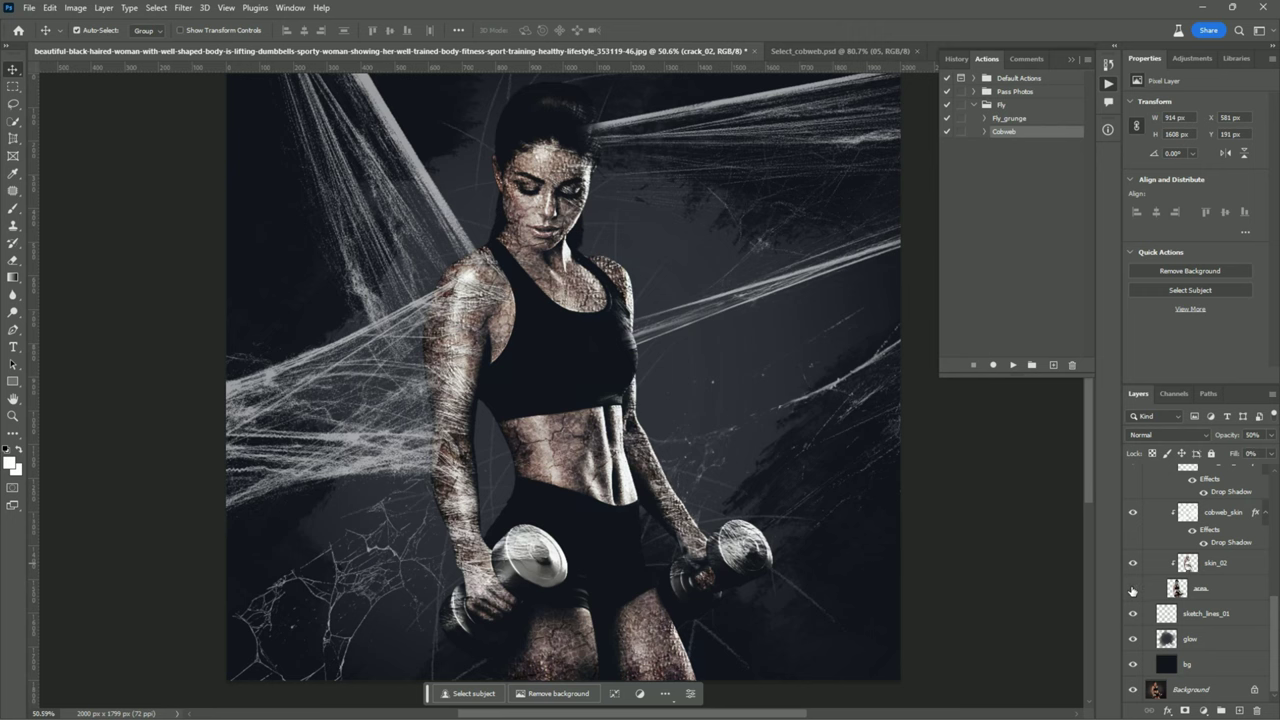
{"action": "left_click", "coordinate": [1133, 590]}
{"action": "left_click", "coordinate": [1133, 590]}
{"action": "left_click", "coordinate": [1133, 614]}
{"action": "left_click", "coordinate": [1133, 614]}
{"action": "left_click", "coordinate": [1134, 640]}
{"action": "left_click", "coordinate": [1134, 640]}
{"action": "left_click", "coordinate": [1133, 665]}
{"action": "left_click", "coordinate": [1133, 665]}
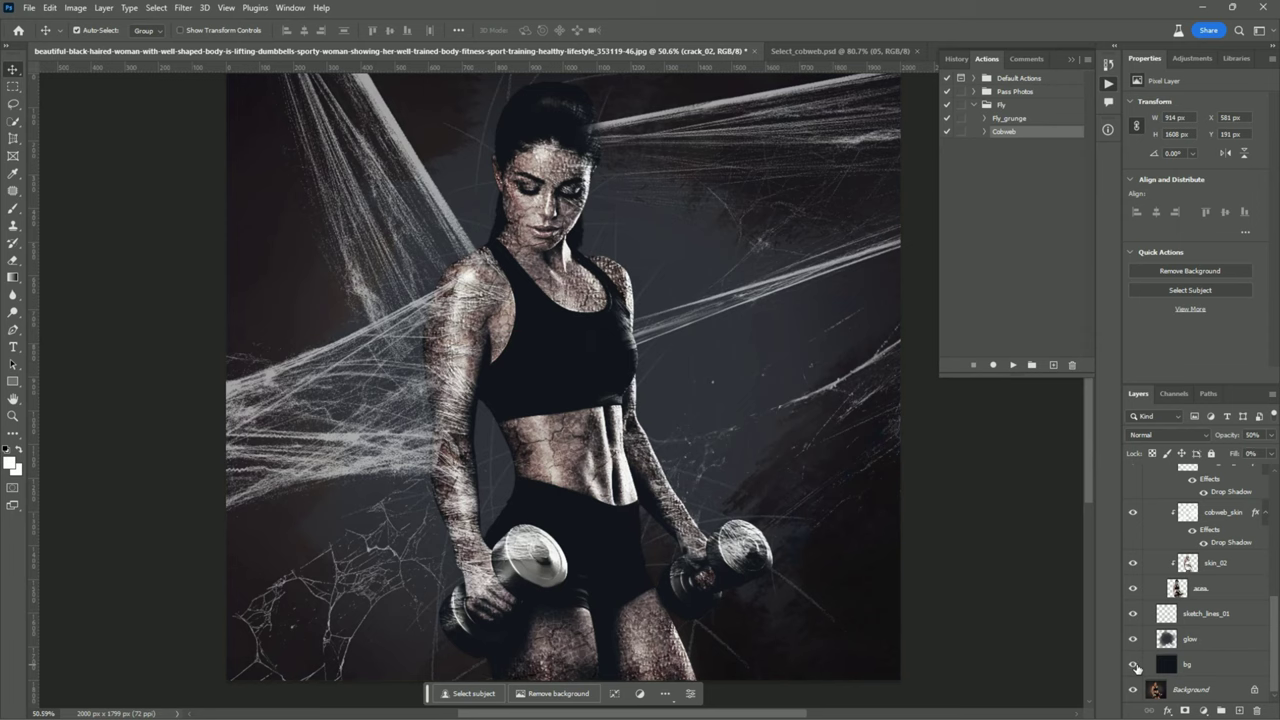
{"action": "scroll", "coordinate": [1200, 580], "scroll_direction": "up", "scroll_amount": 10}
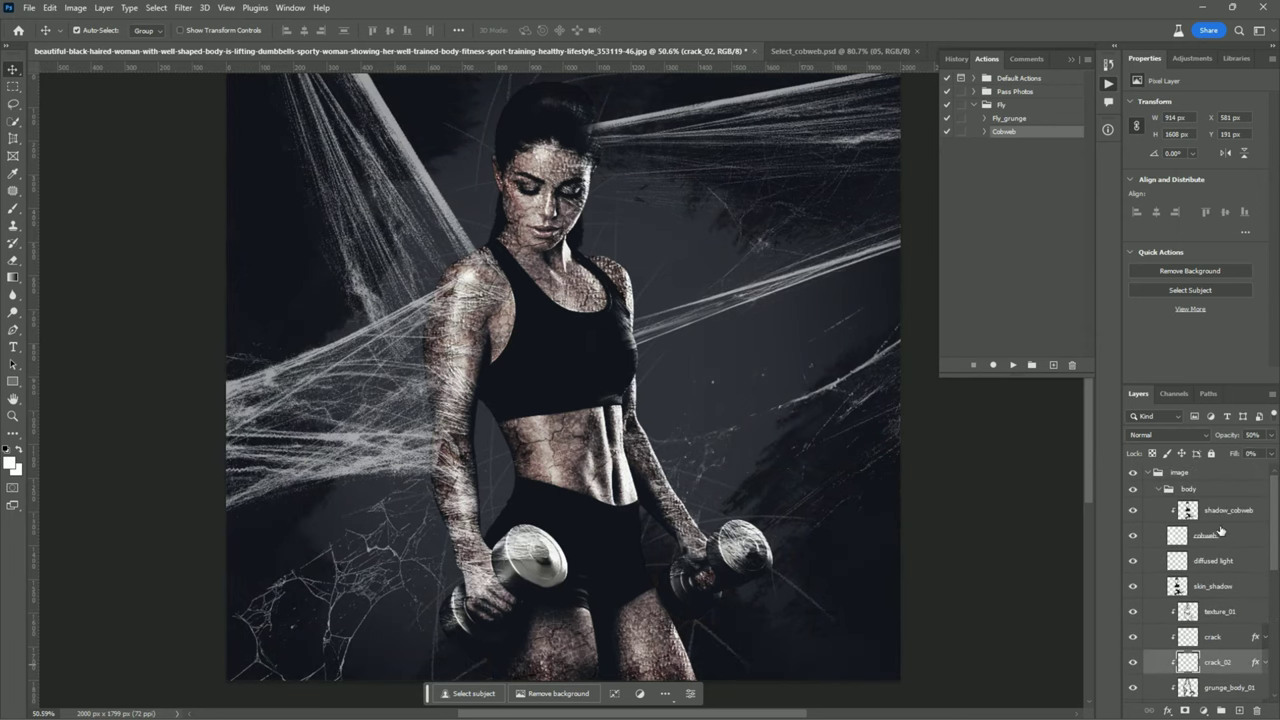
{"action": "left_click", "coordinate": [1158, 489]}
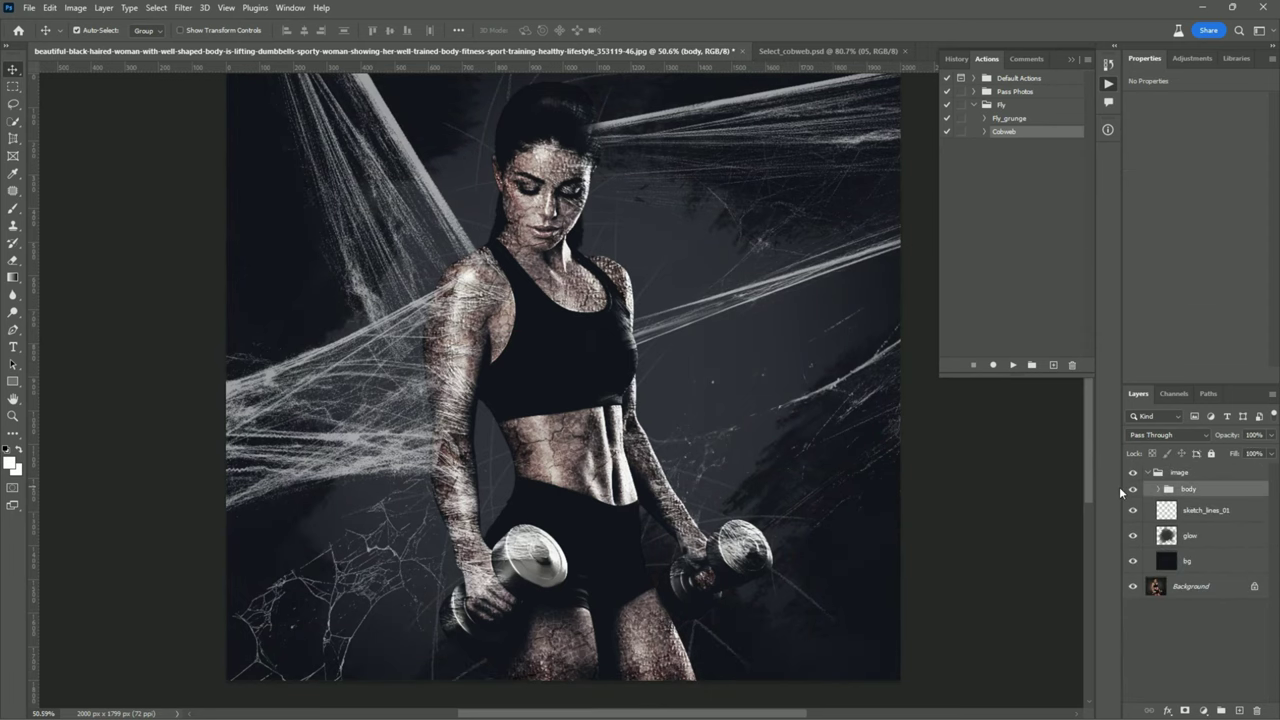
{"action": "left_click", "coordinate": [1133, 491]}
{"action": "left_click", "coordinate": [1133, 491]}
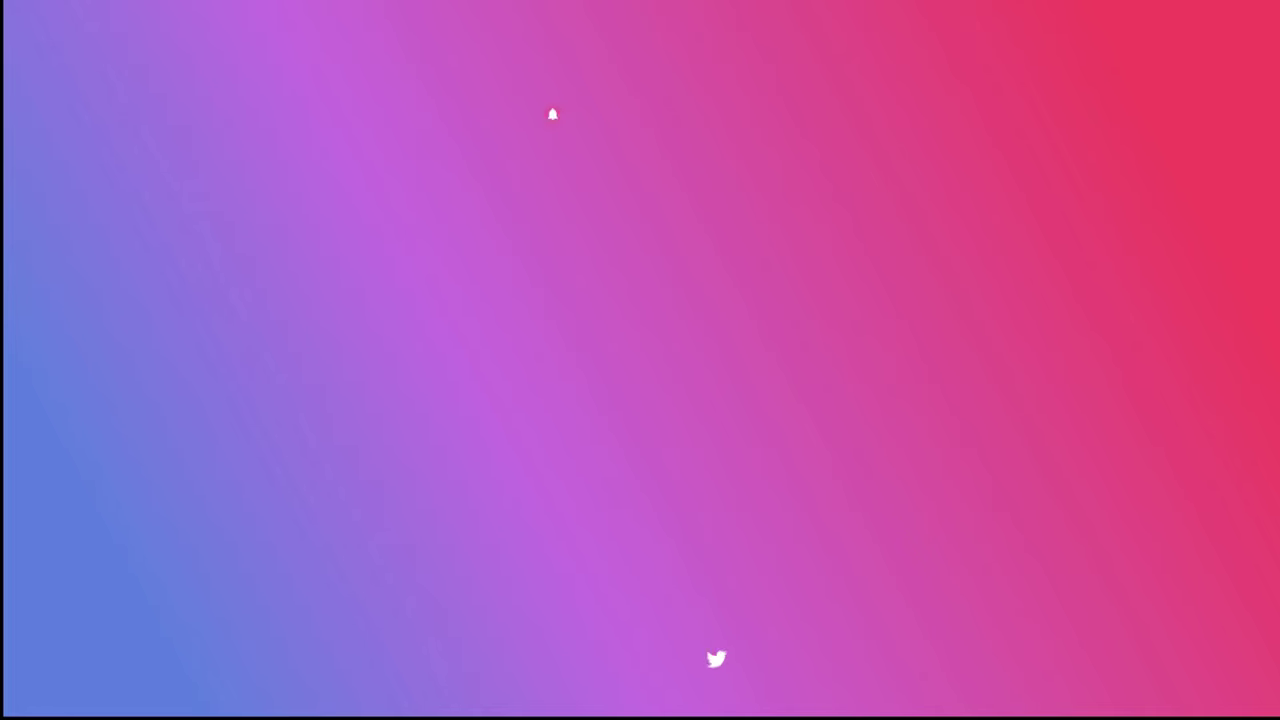